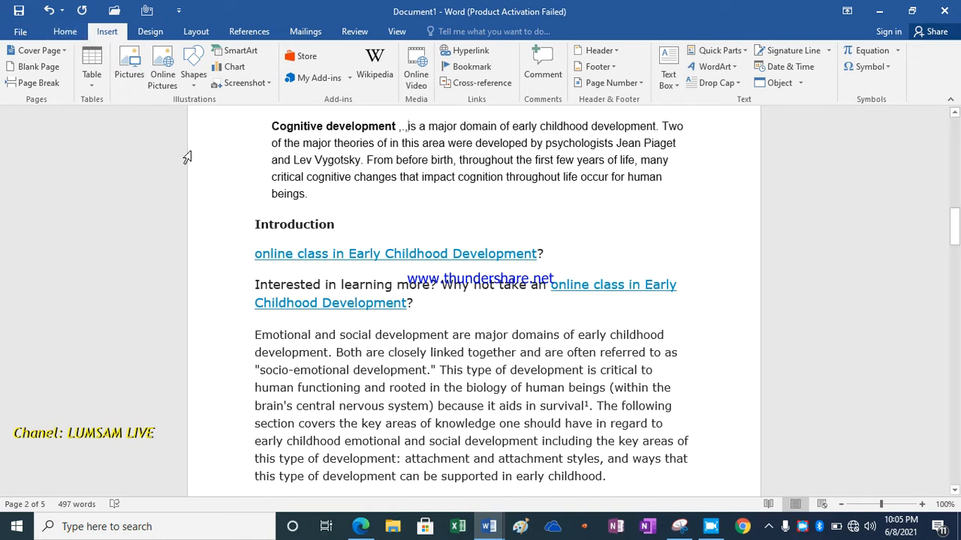
pyautogui.click(152, 34)
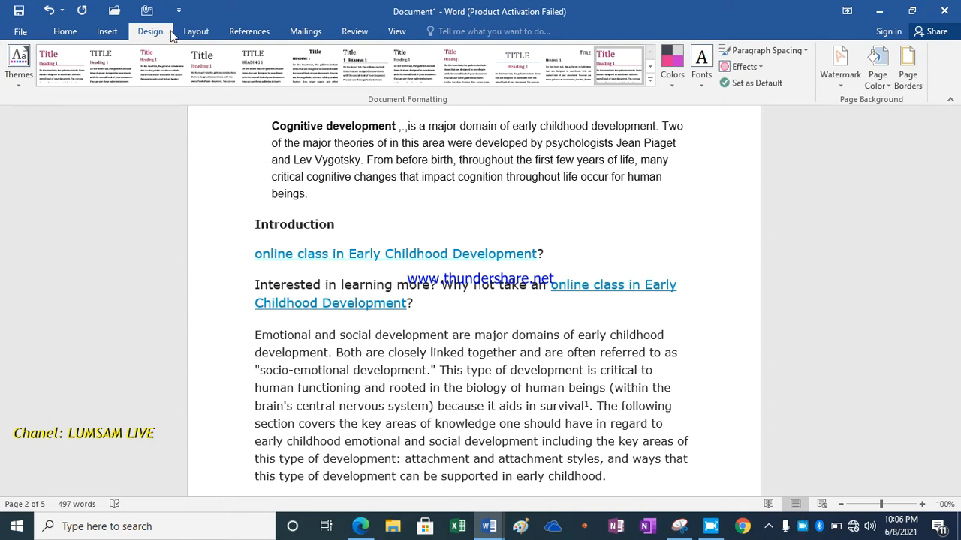
pyautogui.click(197, 34)
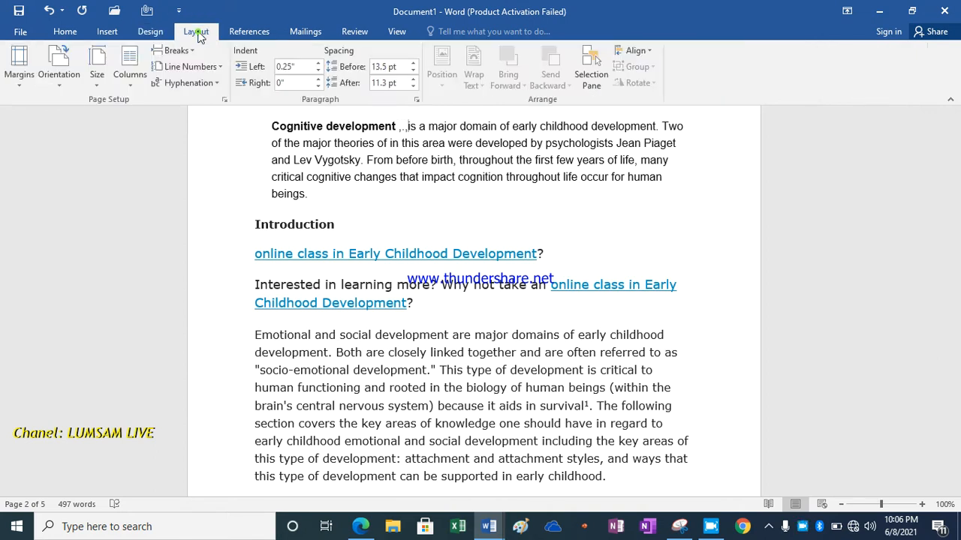
pyautogui.click(244, 34)
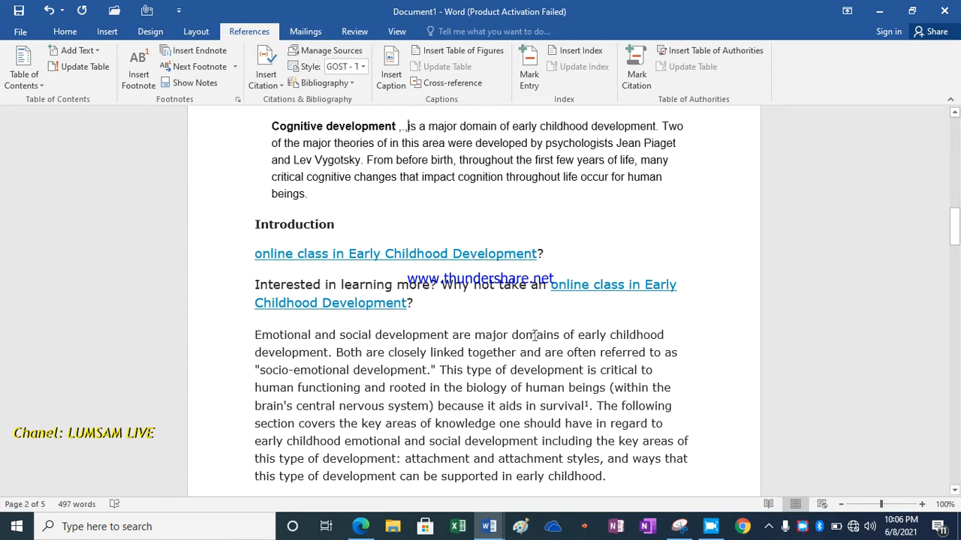
pyautogui.moveTo(955, 226)
pyautogui.mouseDown()
pyautogui.moveTo(953, 178)
pyautogui.moveTo(953, 222)
pyautogui.mouseUp()
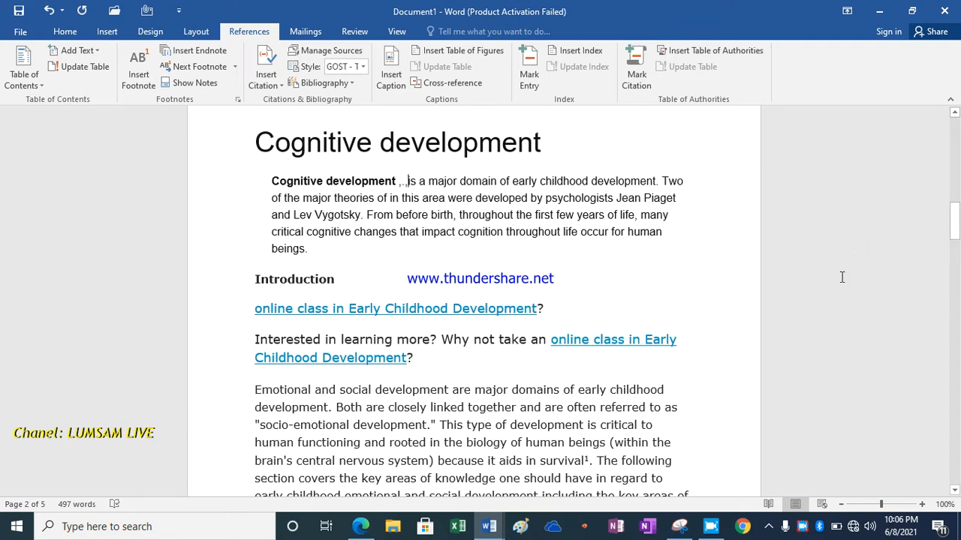
# Step: Apply the built-in DO NOT COPY 1 watermark to the document and remove it again
pyautogui.click(150, 32)
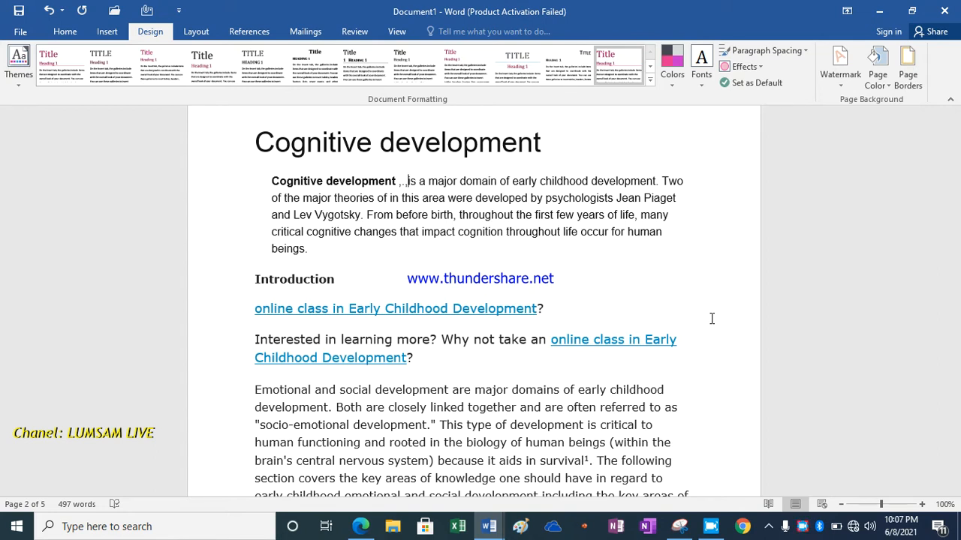
pyautogui.click(843, 84)
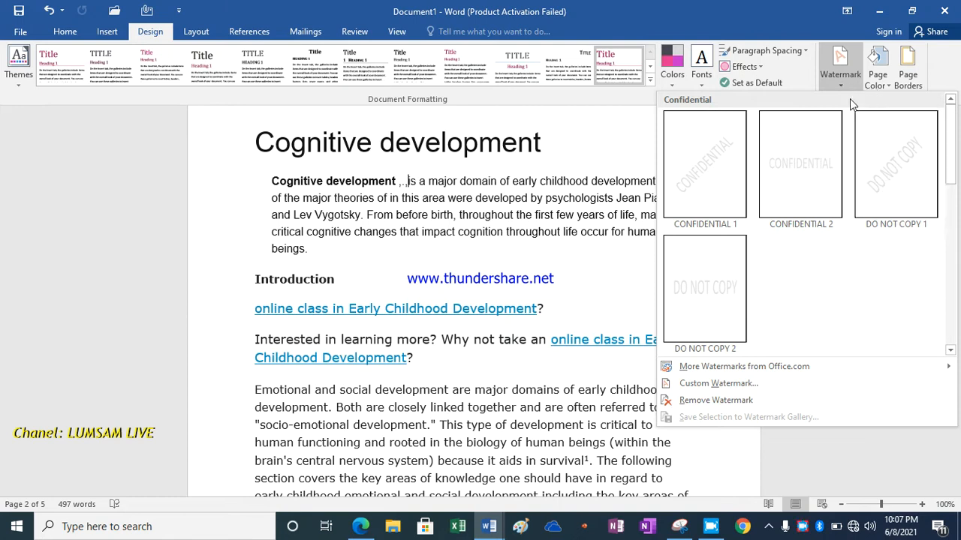
pyautogui.click(898, 182)
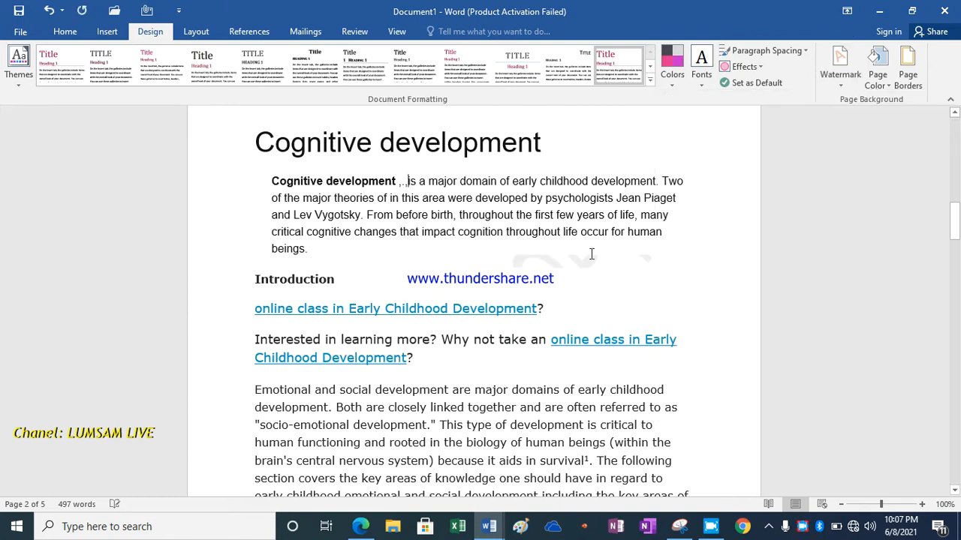
pyautogui.moveTo(956, 216); pyautogui.dragTo(946, 129)
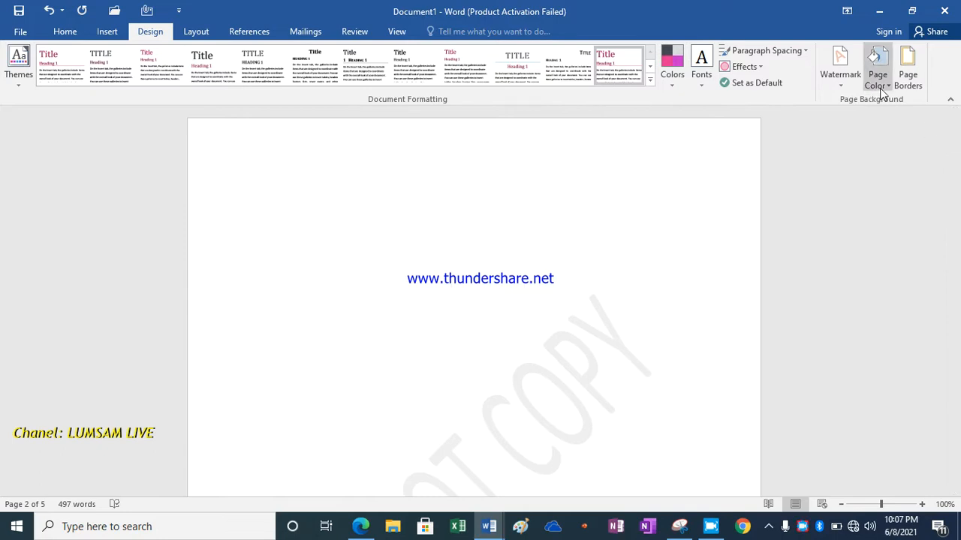
pyautogui.click(839, 83)
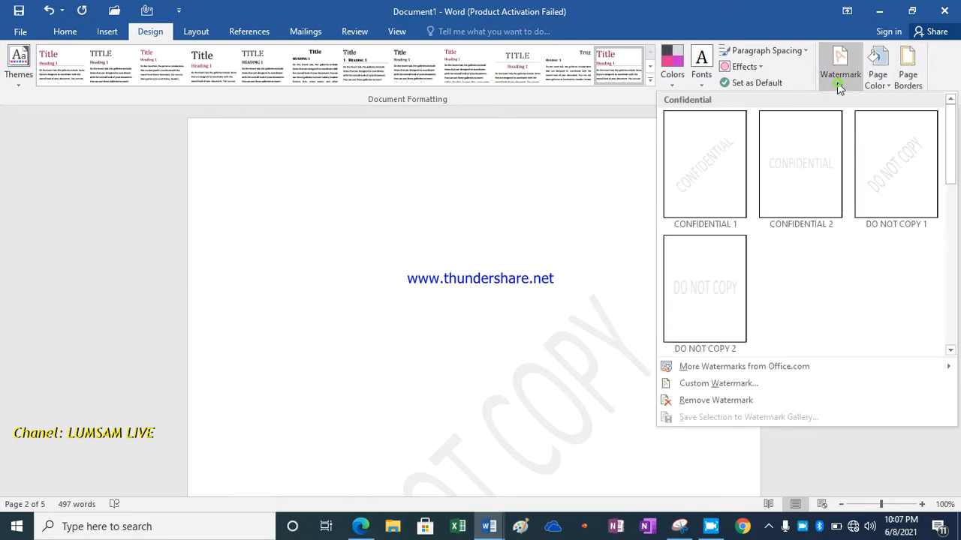
pyautogui.click(728, 401)
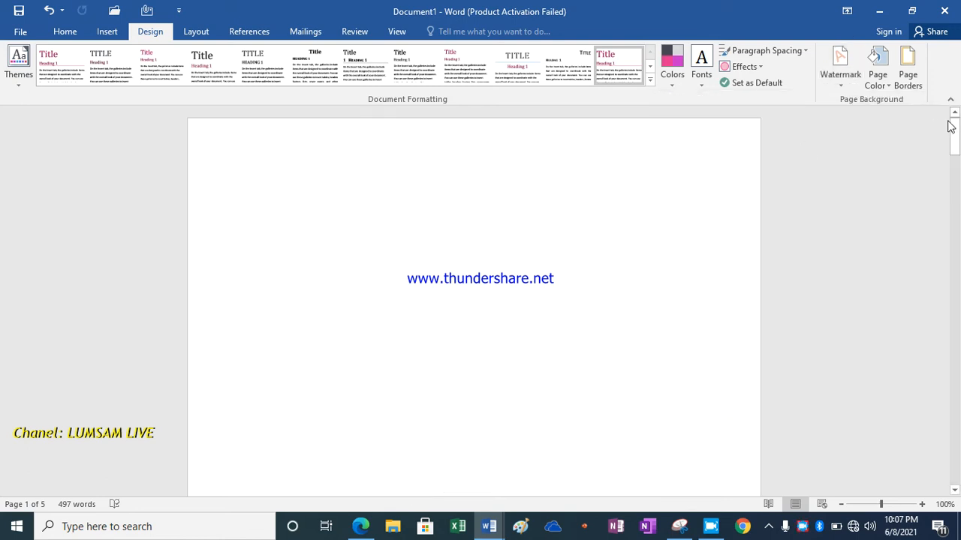
# Step: Apply the built-in CONFIDENTIAL 1 watermark to the document and remove it again
pyautogui.click(843, 84)
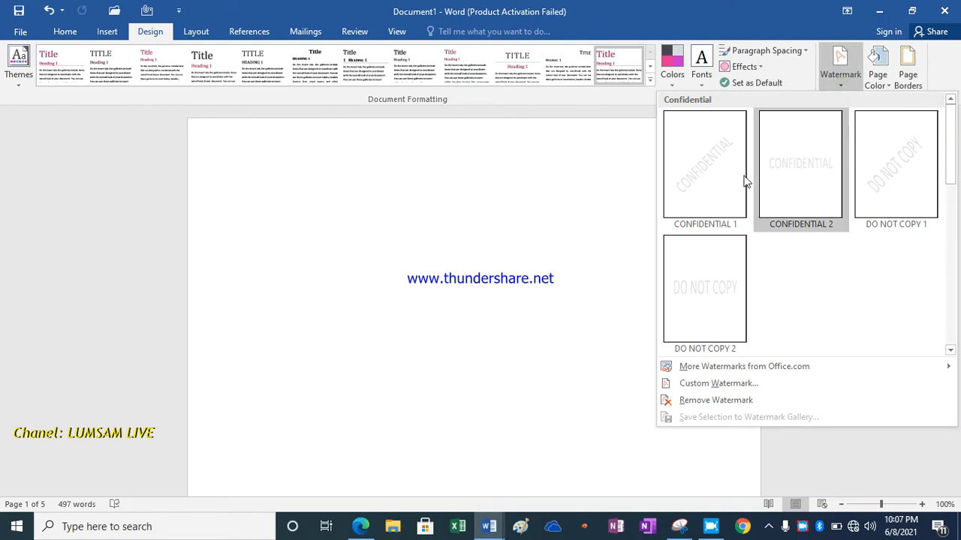
pyautogui.click(725, 182)
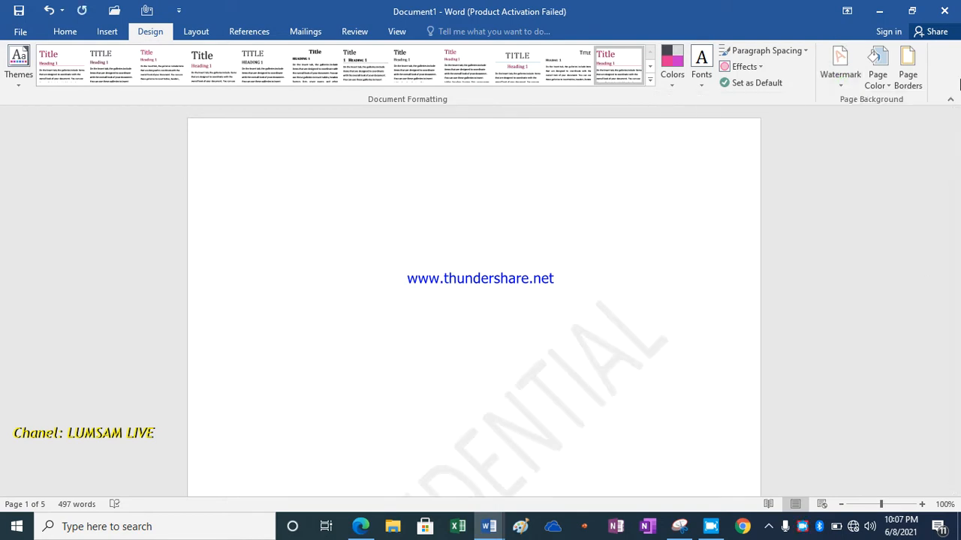
pyautogui.moveTo(952, 130)
pyautogui.mouseDown()
pyautogui.moveTo(957, 384)
pyautogui.moveTo(955, 130)
pyautogui.mouseUp()
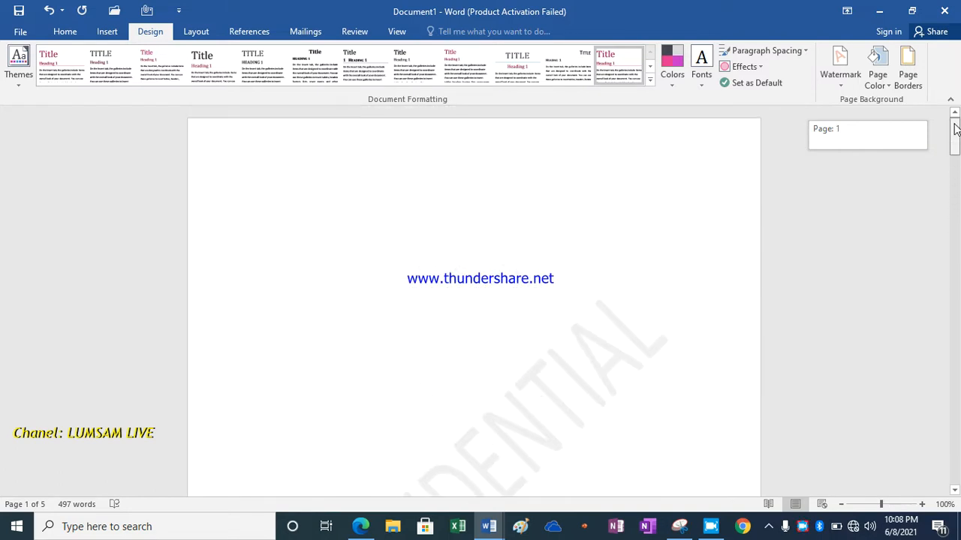
pyautogui.click(841, 85)
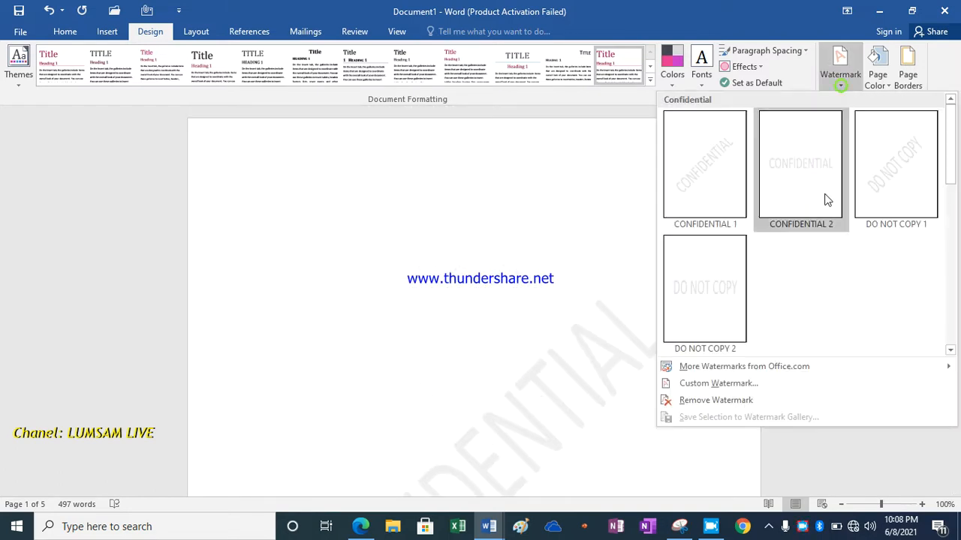
pyautogui.click(738, 405)
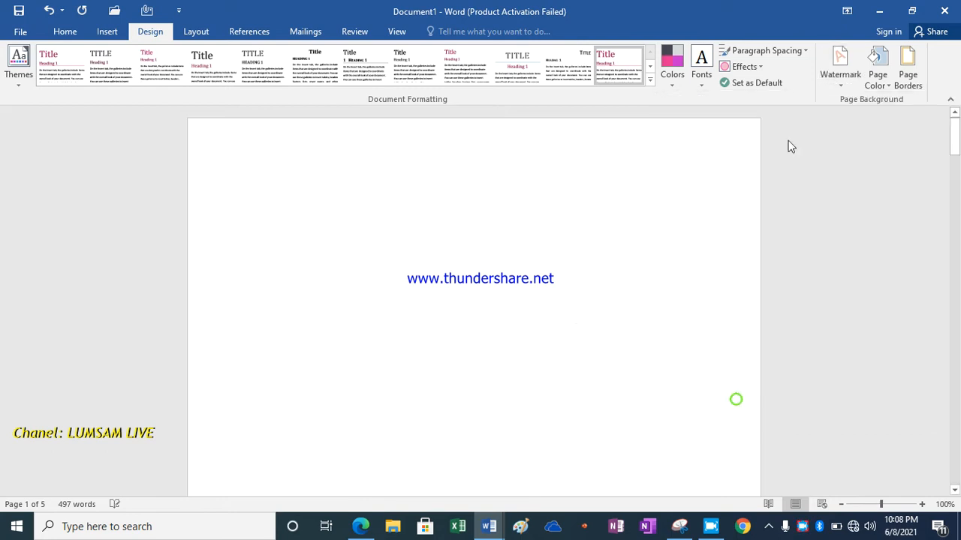
# Step: Set up a custom text watermark reading "PREPARED BY" followed by the author's first name in capitals
pyautogui.click(841, 86)
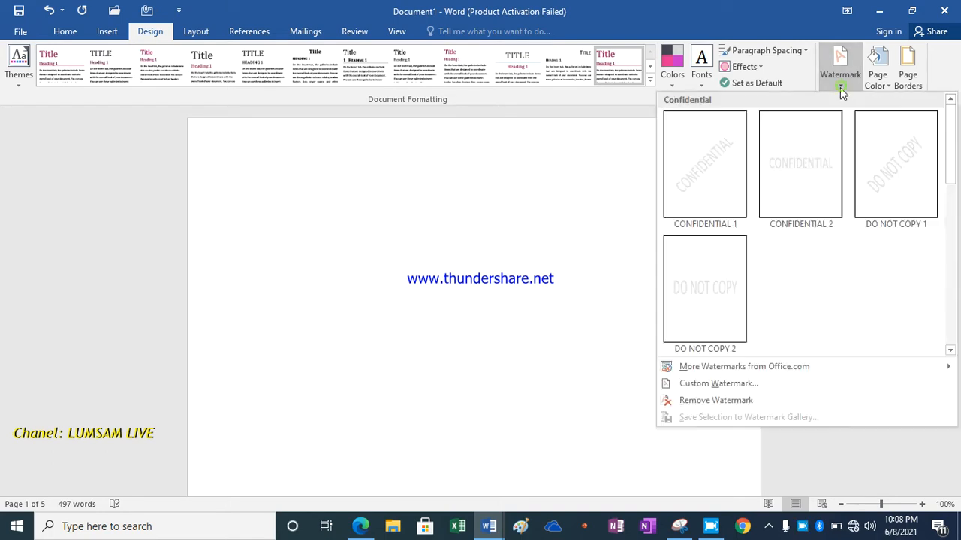
pyautogui.click(726, 384)
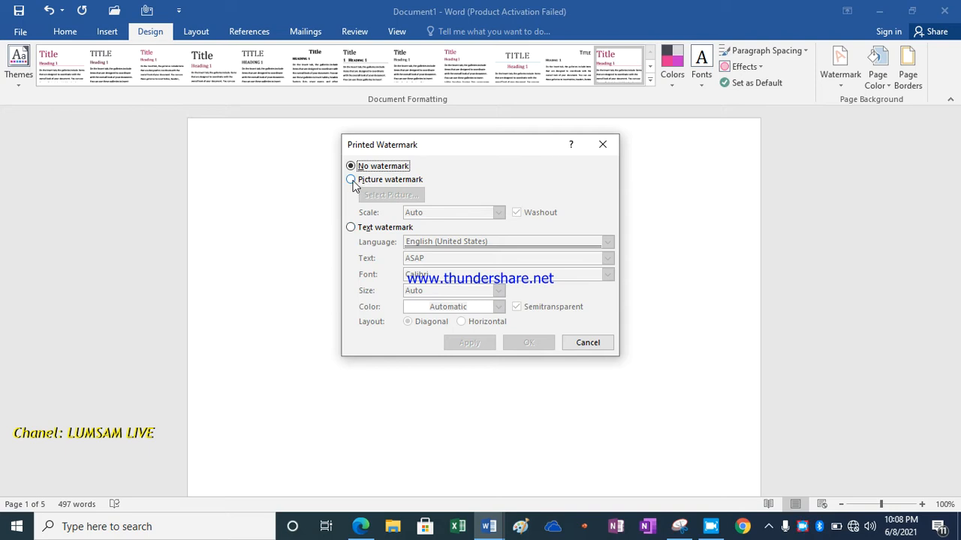
pyautogui.click(351, 228)
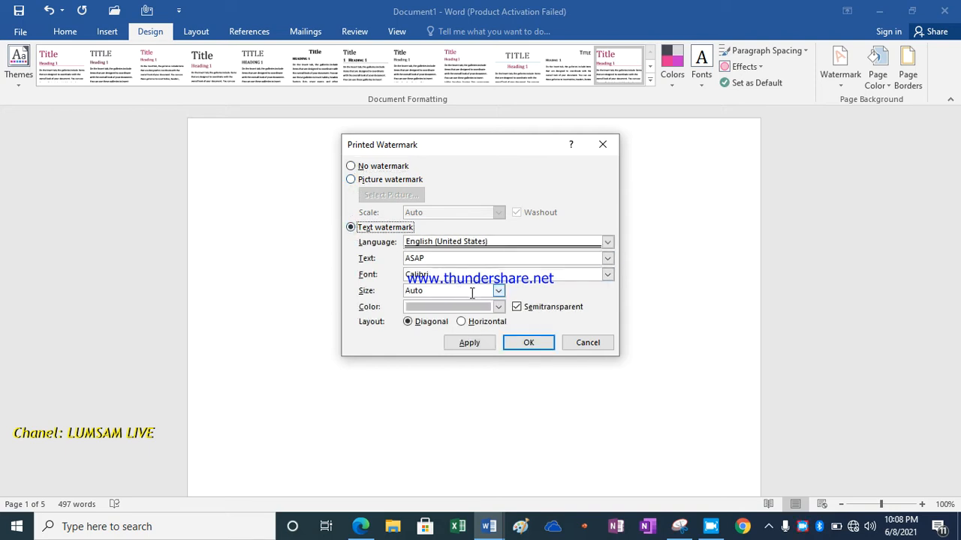
pyautogui.click(434, 258)
pyautogui.press('BackSpace')
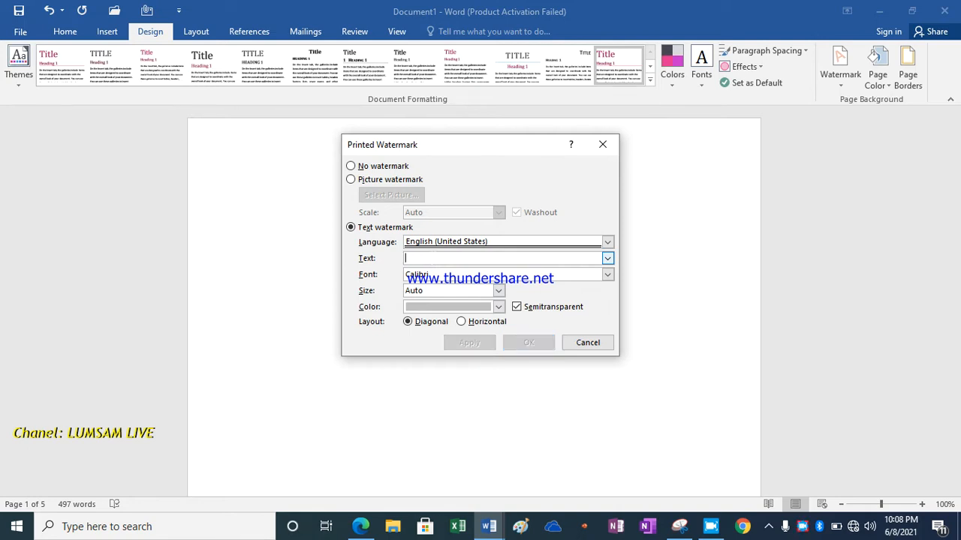
pyautogui.write('p')
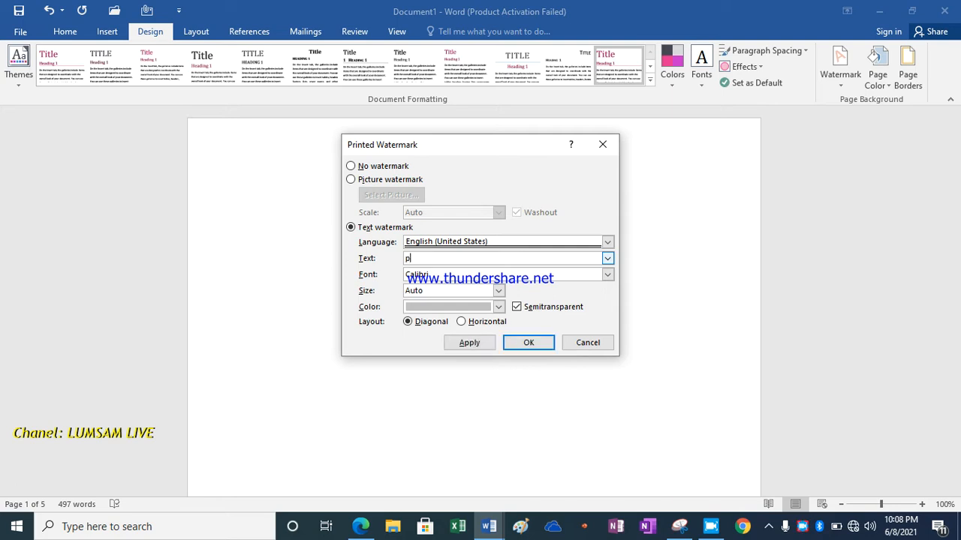
pyautogui.press('BackSpace')
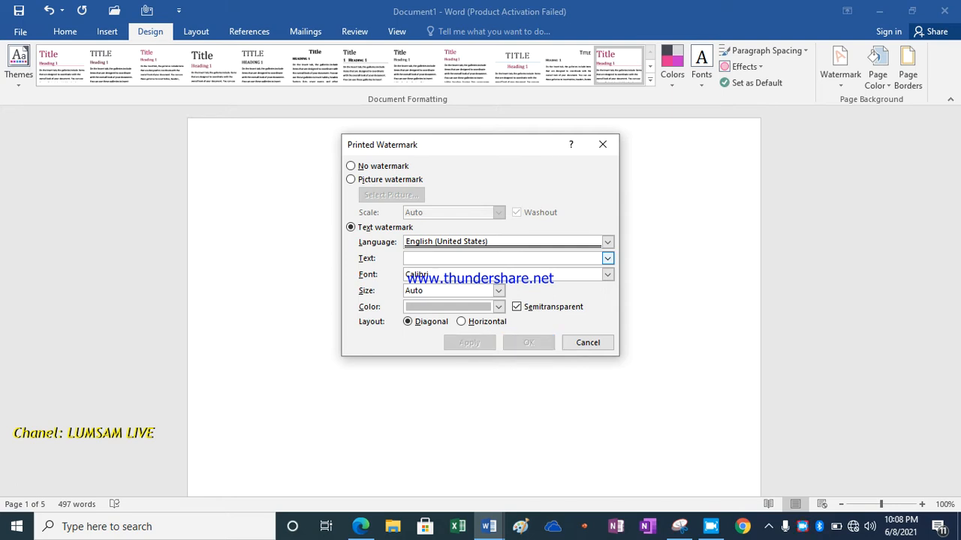
pyautogui.write('PREPARED BY SAMUEL')
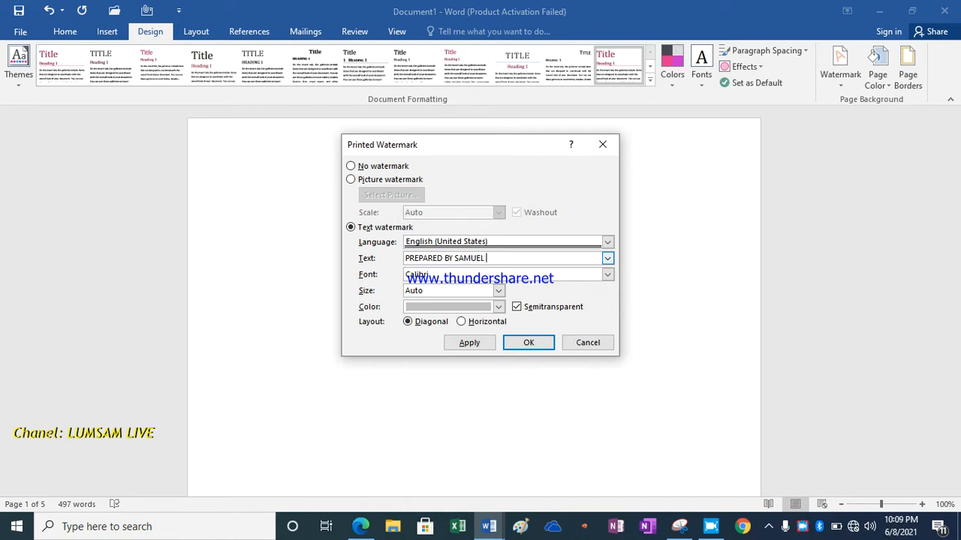
# Step: Set the watermark text's font to Gill Sans Ultra Bold and its size to Auto
pyautogui.click(607, 275)
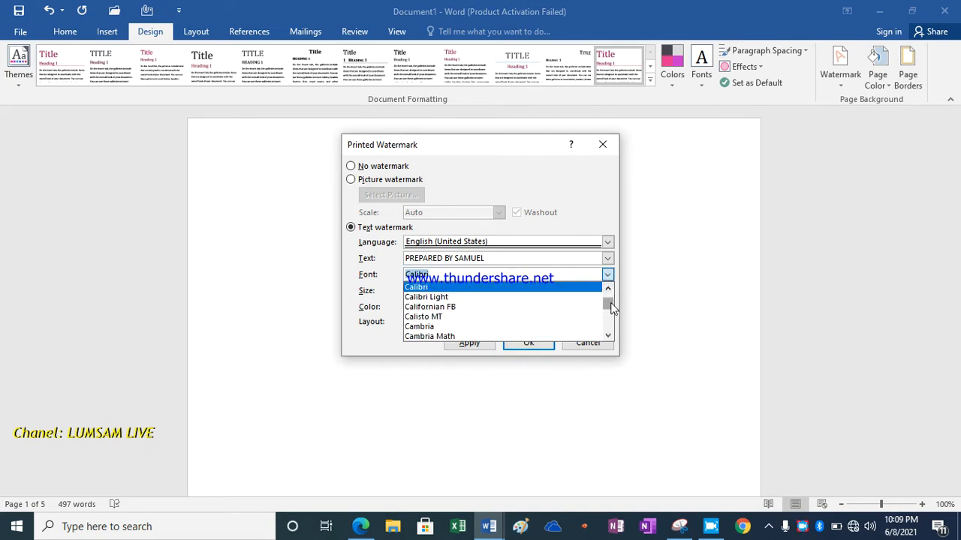
pyautogui.moveTo(608, 305); pyautogui.dragTo(610, 315)
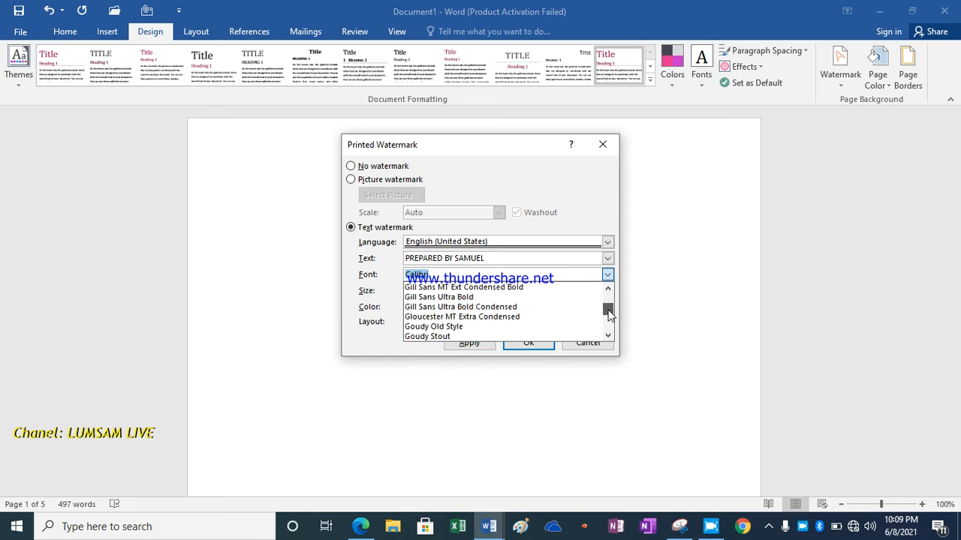
pyautogui.click(476, 299)
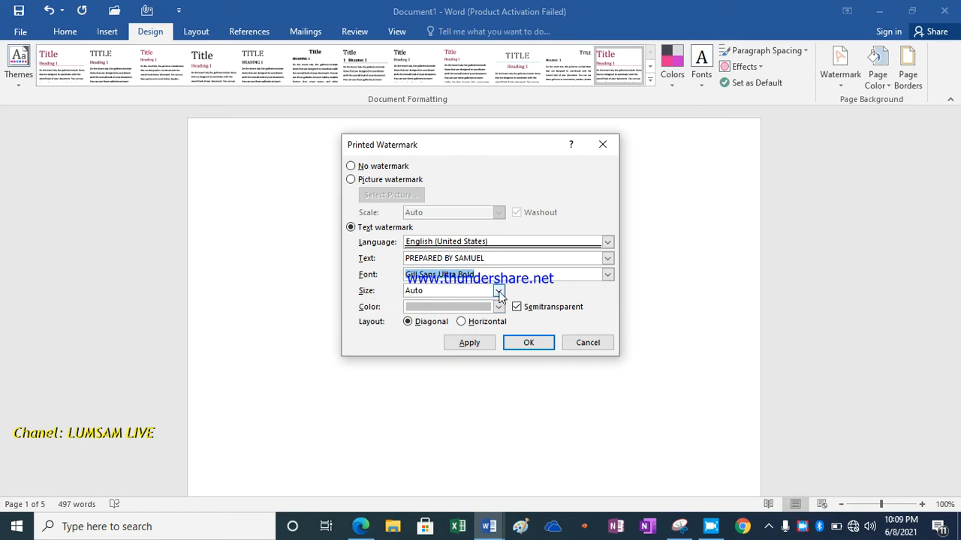
pyautogui.click(499, 293)
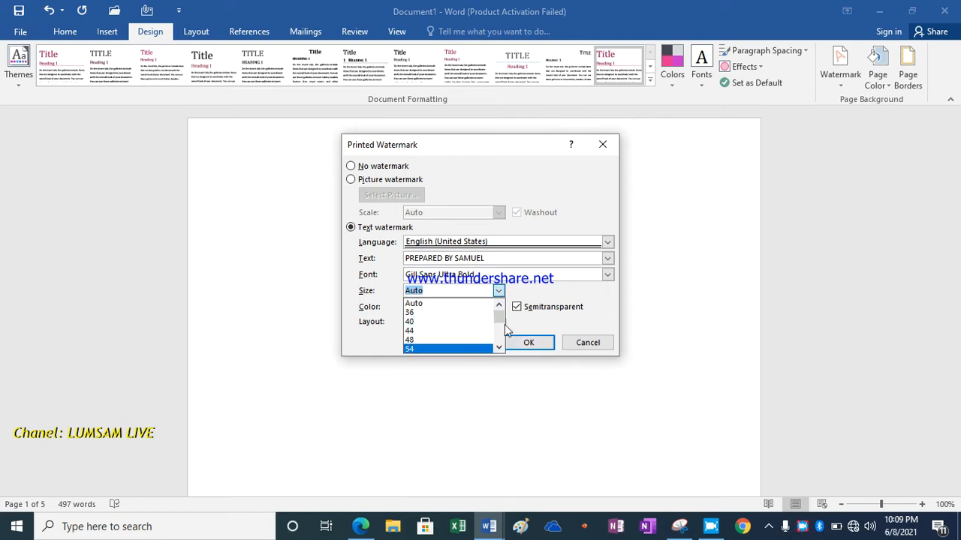
pyautogui.moveTo(500, 321)
pyautogui.mouseDown()
pyautogui.moveTo(501, 331)
pyautogui.moveTo(501, 309)
pyautogui.mouseUp()
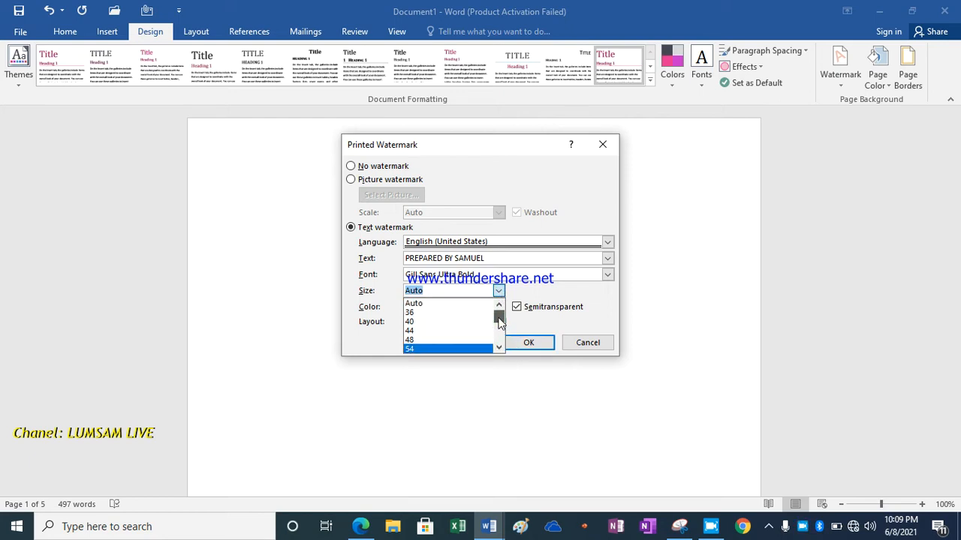
pyautogui.click(431, 307)
pyautogui.click(430, 307)
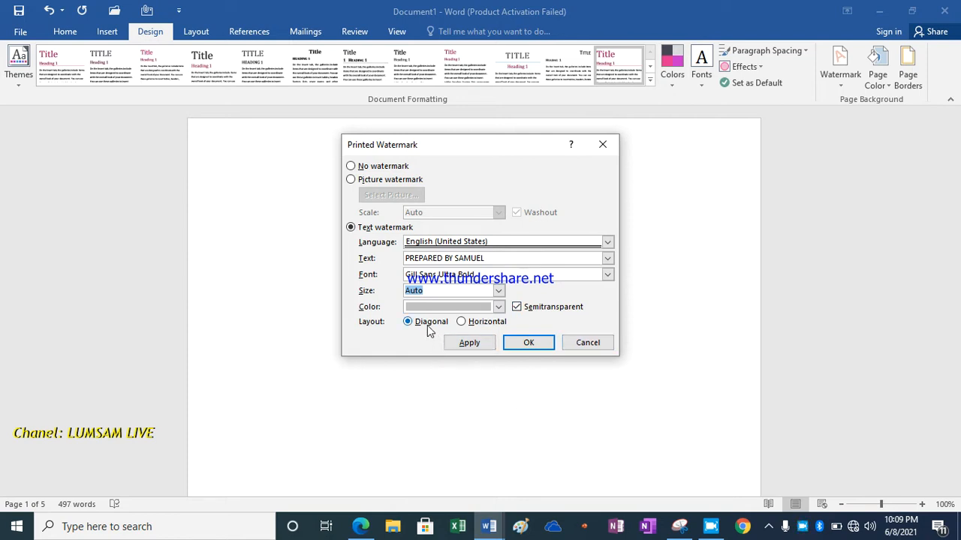
# Step: Give the text watermark the magenta theme color, apply it to the document and check it on the pages
pyautogui.click(498, 307)
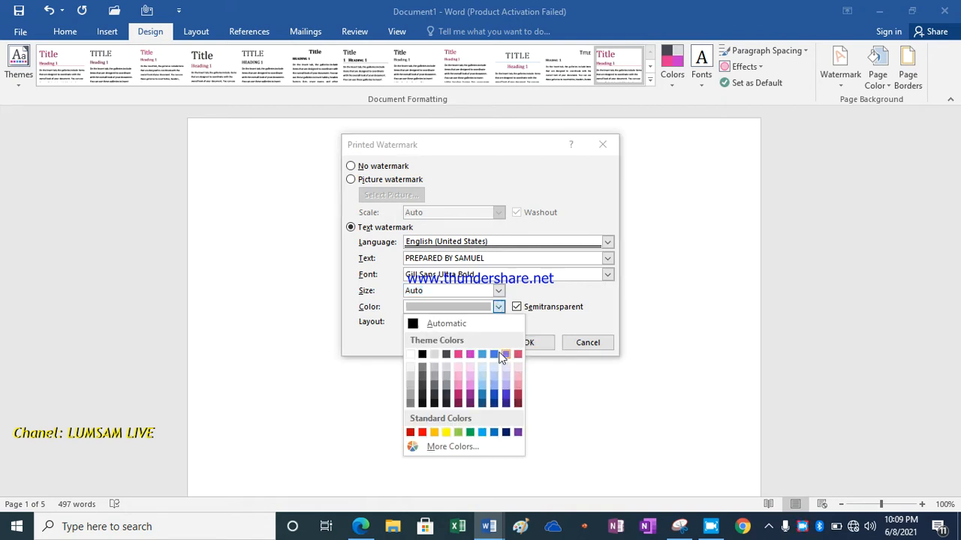
pyautogui.click(470, 354)
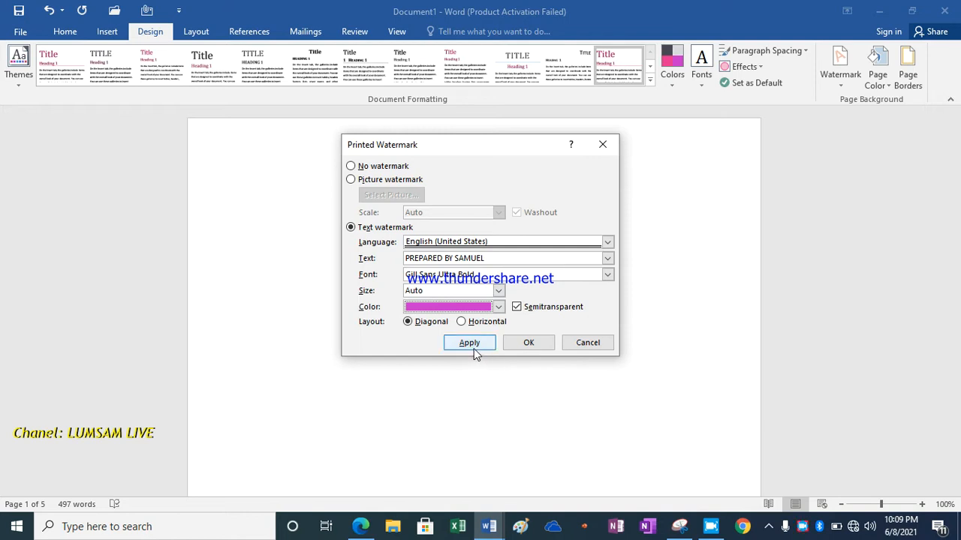
pyautogui.click(470, 344)
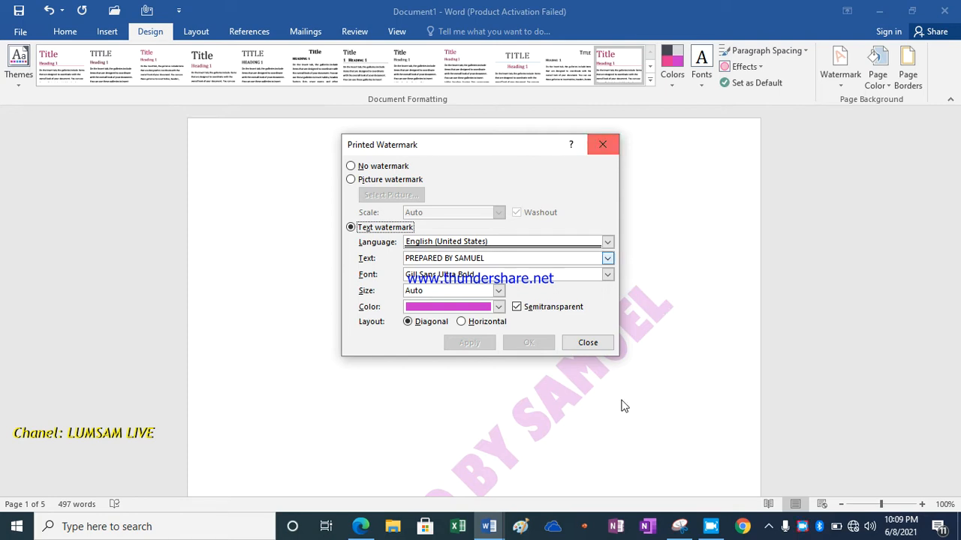
pyautogui.click(590, 343)
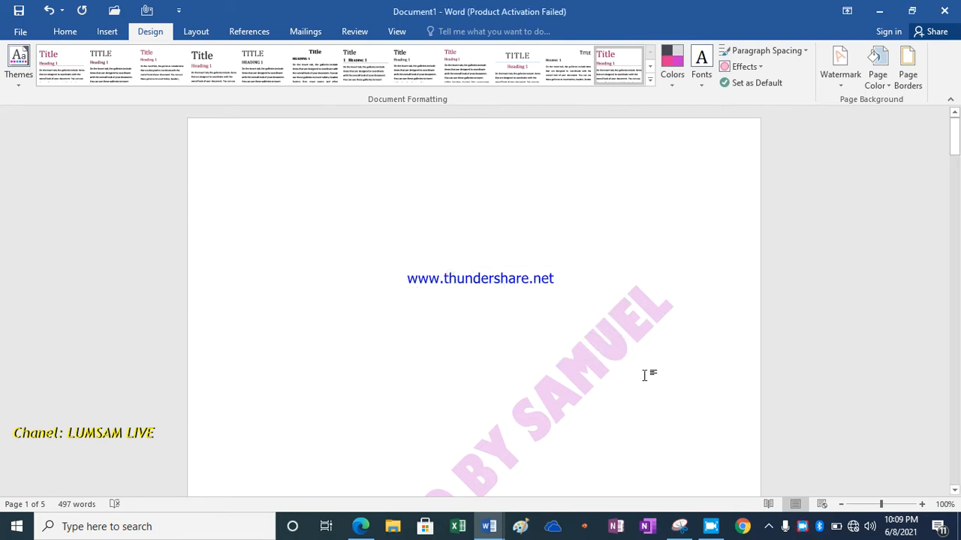
pyautogui.moveTo(954, 148); pyautogui.dragTo(954, 170)
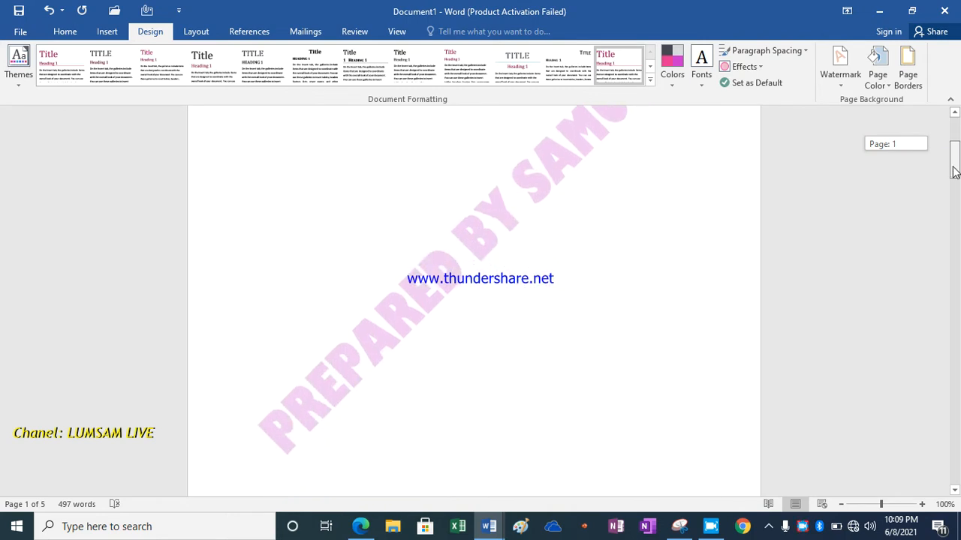
pyautogui.moveTo(953, 167); pyautogui.dragTo(949, 238)
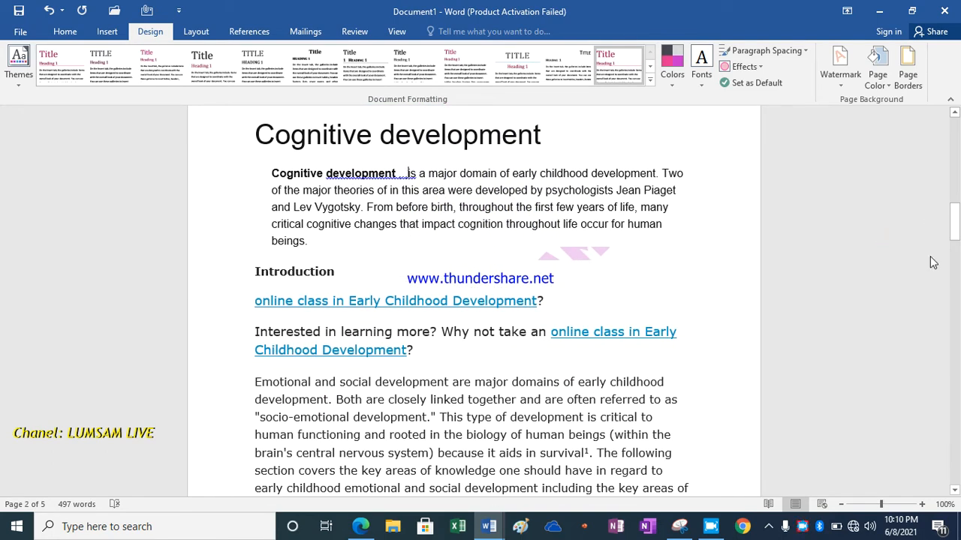
pyautogui.moveTo(954, 224); pyautogui.dragTo(920, 348)
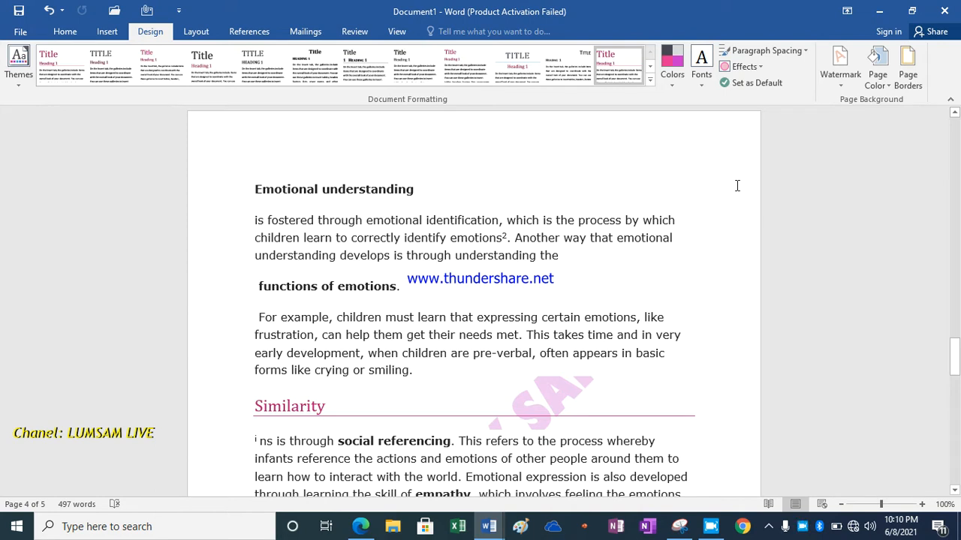
# Step: Set the document's page color to the light pink theme color and check it across the pages
pyautogui.click(890, 87)
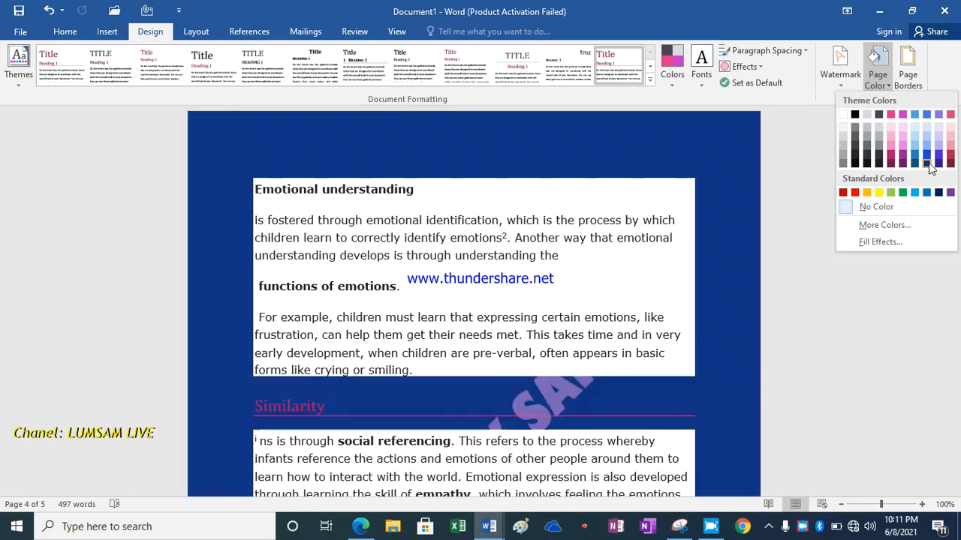
pyautogui.click(948, 144)
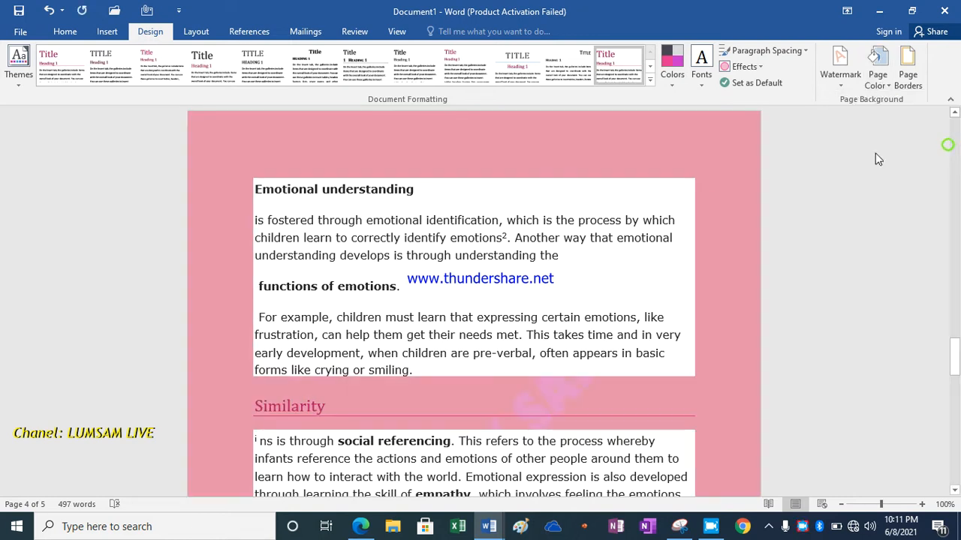
pyautogui.moveTo(955, 363); pyautogui.dragTo(947, 297)
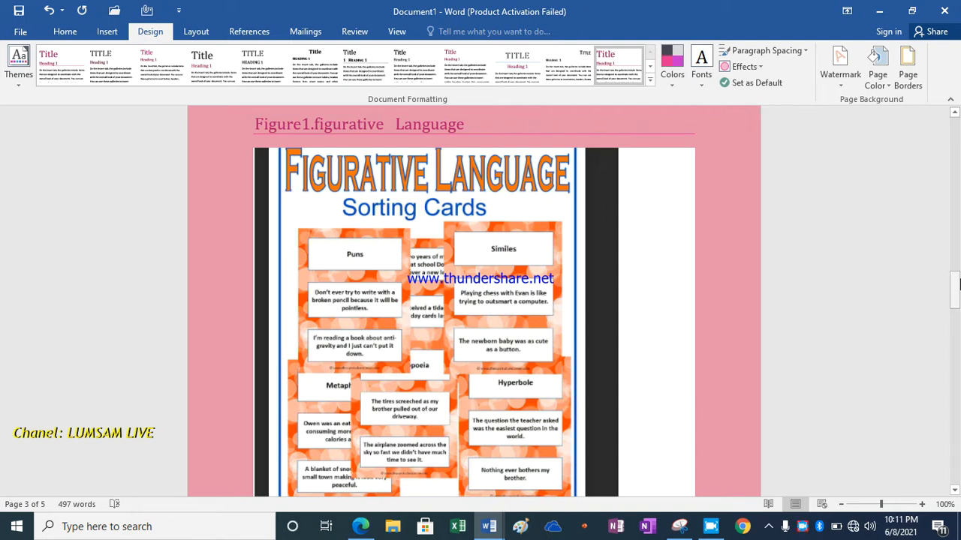
pyautogui.moveTo(957, 285); pyautogui.dragTo(955, 268)
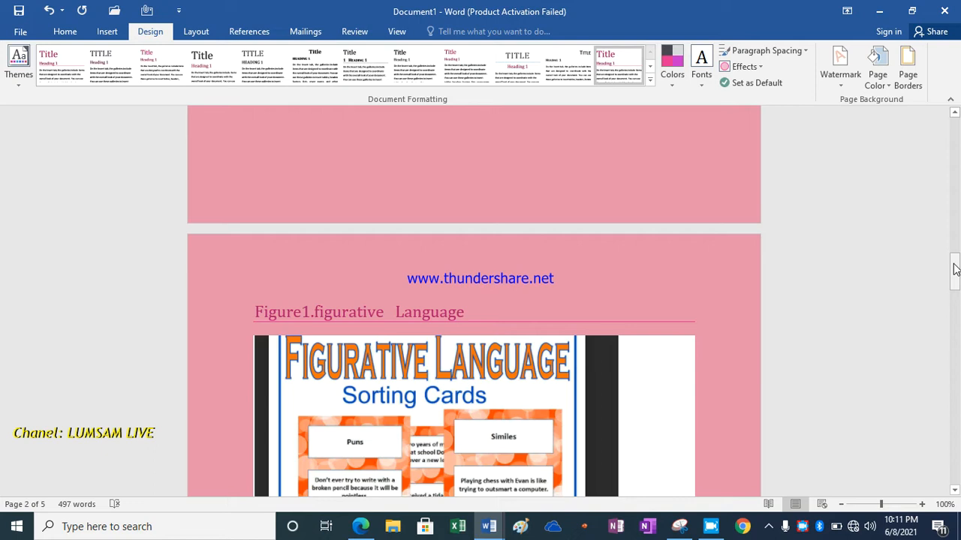
pyautogui.moveTo(956, 270); pyautogui.dragTo(957, 253)
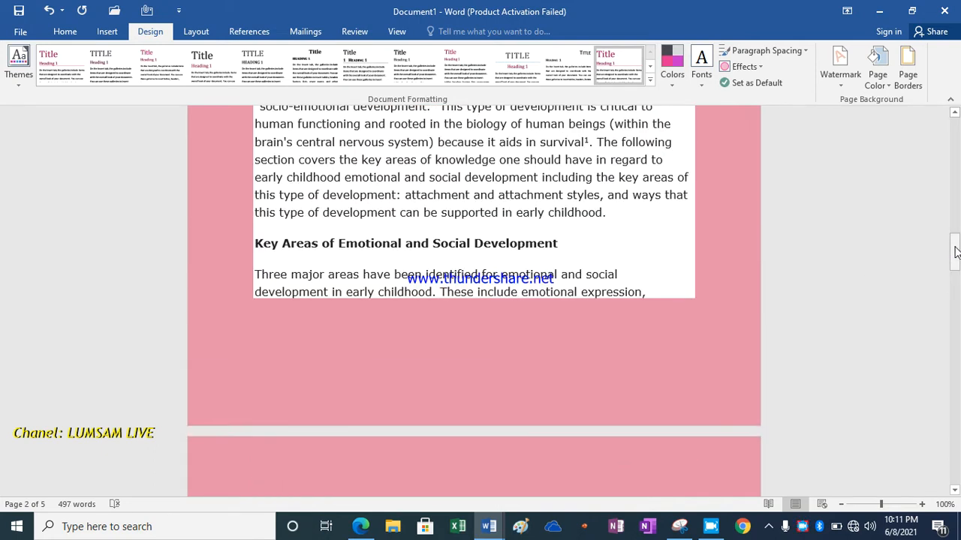
pyautogui.moveTo(956, 253); pyautogui.dragTo(956, 229)
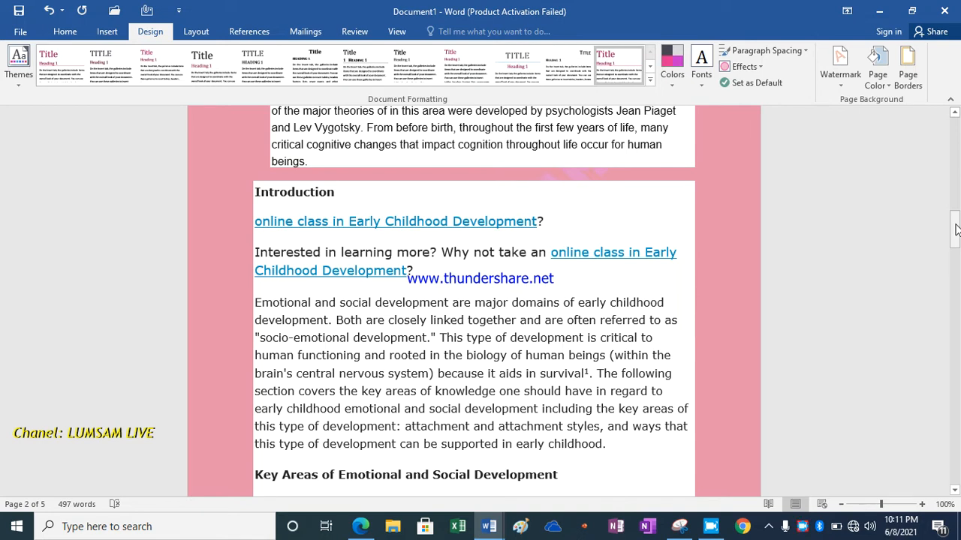
pyautogui.scroll(1, 955, 230)
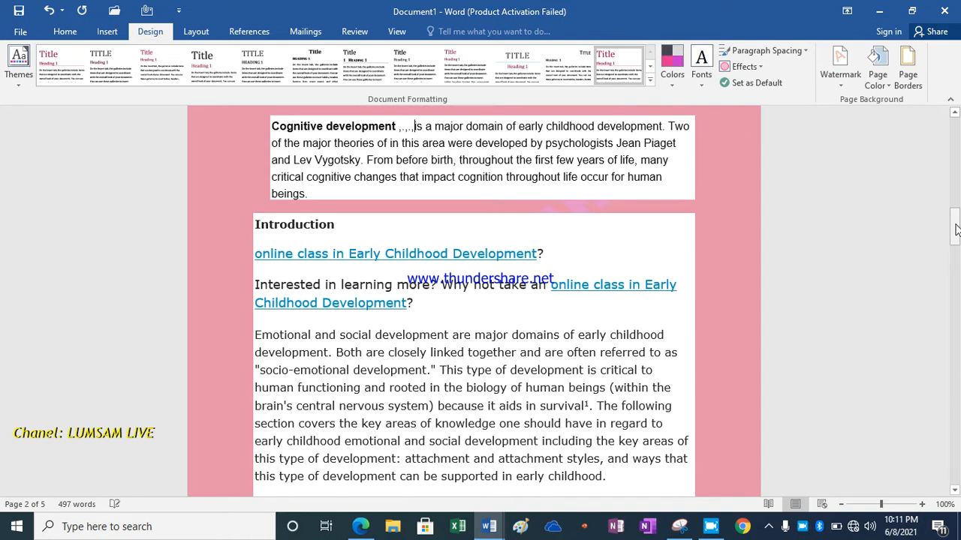
# Step: Set up a Box page border that uses the red apples art
pyautogui.click(908, 78)
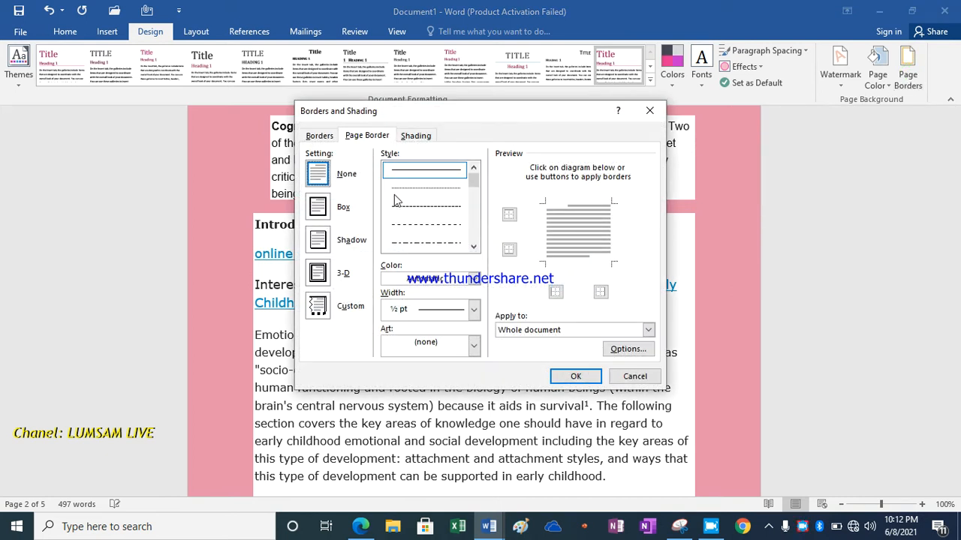
pyautogui.click(317, 208)
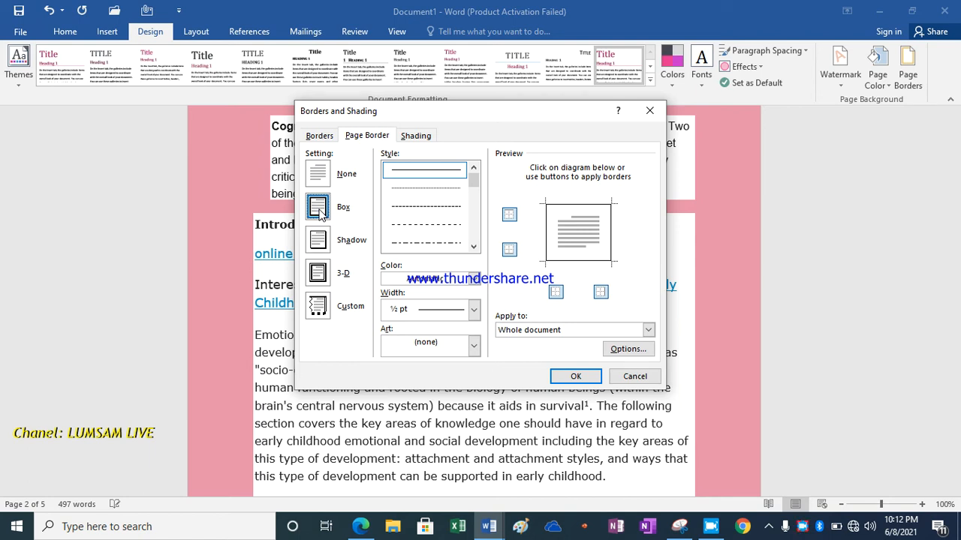
pyautogui.click(474, 346)
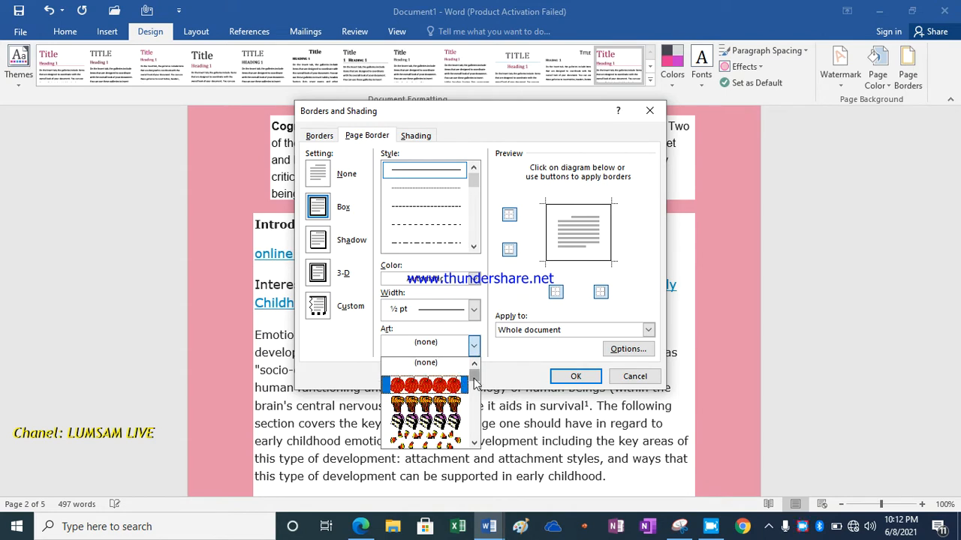
pyautogui.moveTo(475, 379)
pyautogui.mouseDown()
pyautogui.moveTo(475, 395)
pyautogui.moveTo(474, 371)
pyautogui.mouseUp()
pyautogui.click(454, 385)
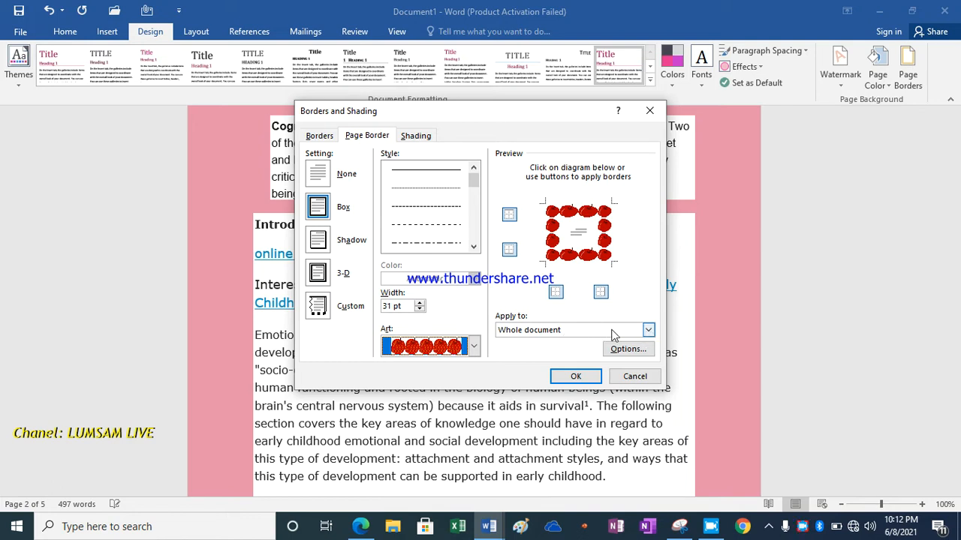
# Step: Apply the apple page border to the whole document and check it on the pages
pyautogui.click(649, 331)
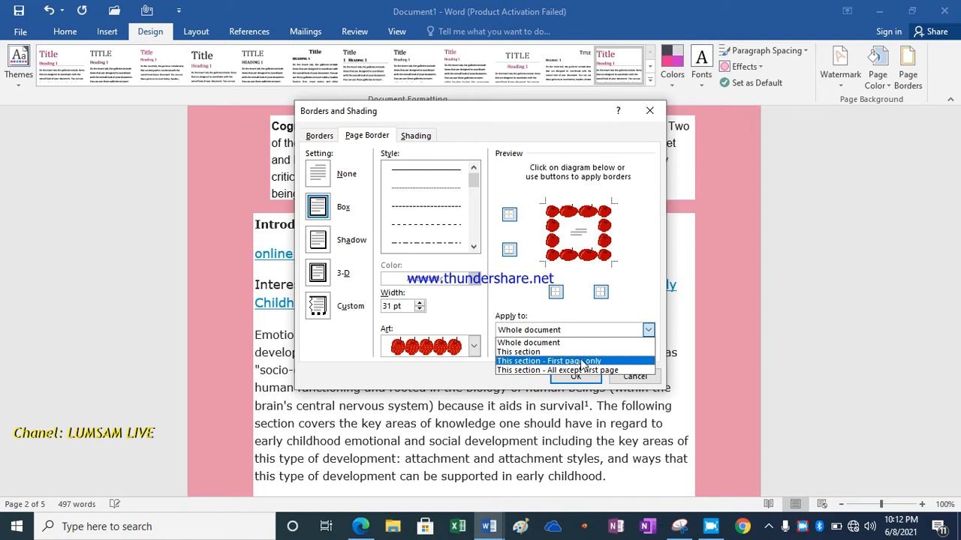
pyautogui.click(536, 332)
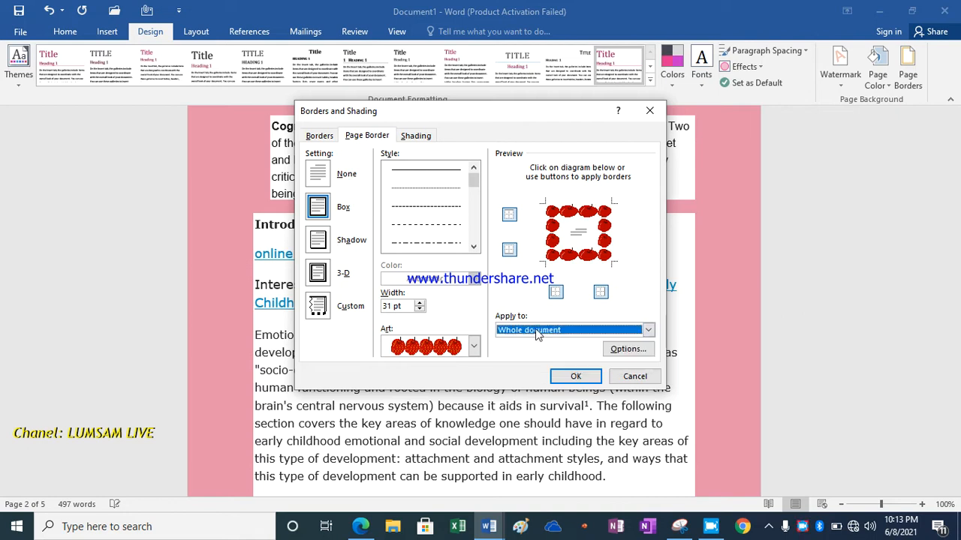
pyautogui.click(578, 379)
pyautogui.moveTo(955, 225); pyautogui.dragTo(950, 290)
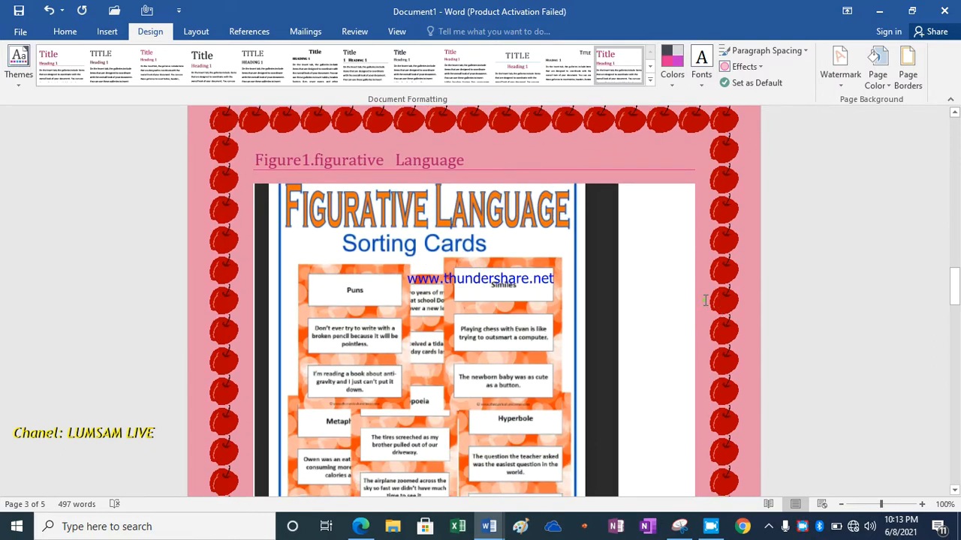
pyautogui.scroll(-2, 704, 300)
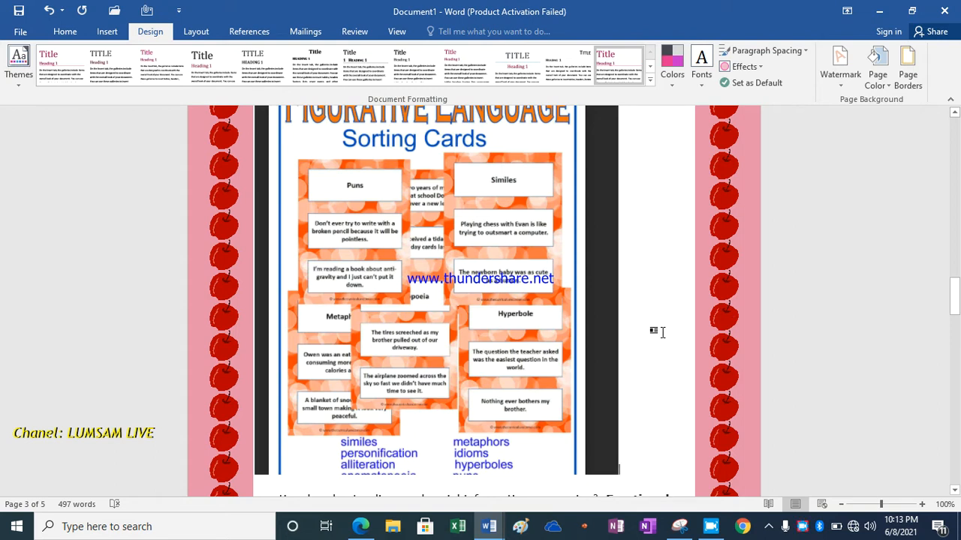
# Step: Reapply the apple page border with its scope set to This section and check the pages
pyautogui.click(908, 76)
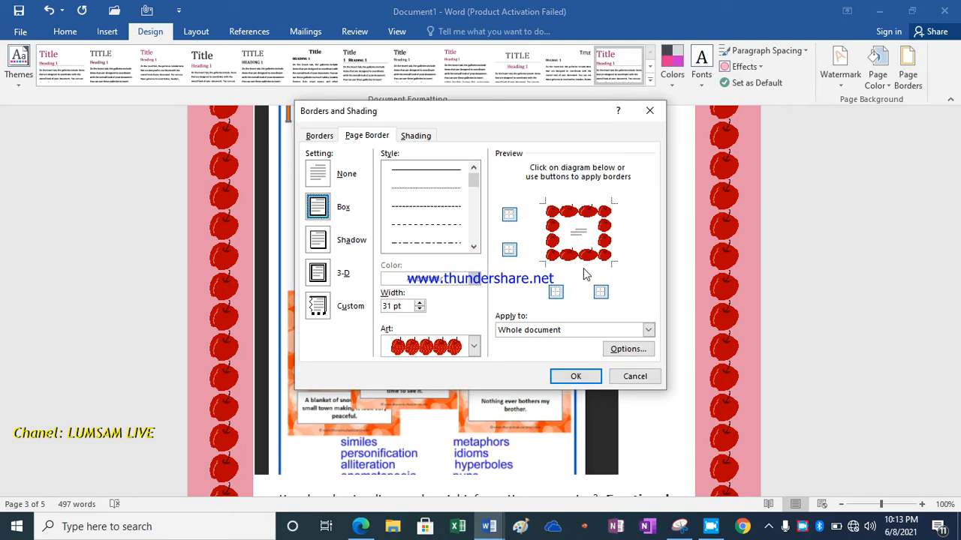
pyautogui.click(647, 331)
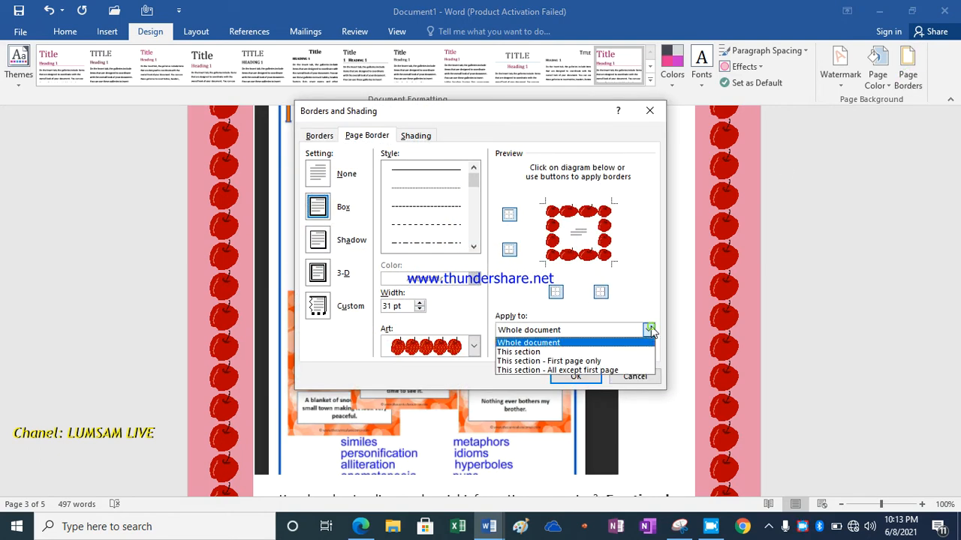
pyautogui.click(536, 354)
pyautogui.click(575, 376)
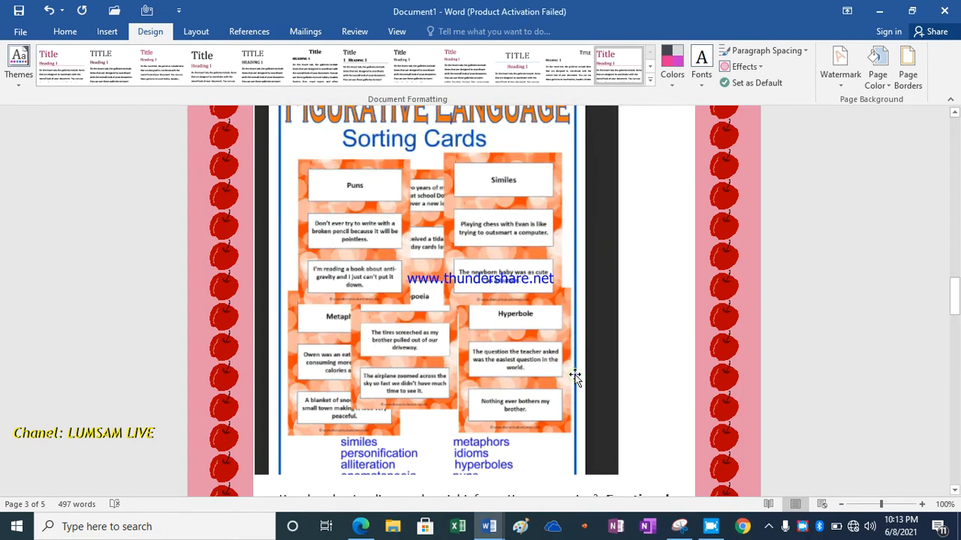
pyautogui.moveTo(955, 293)
pyautogui.mouseDown()
pyautogui.moveTo(954, 279)
pyautogui.moveTo(946, 393)
pyautogui.moveTo(948, 302)
pyautogui.mouseUp()
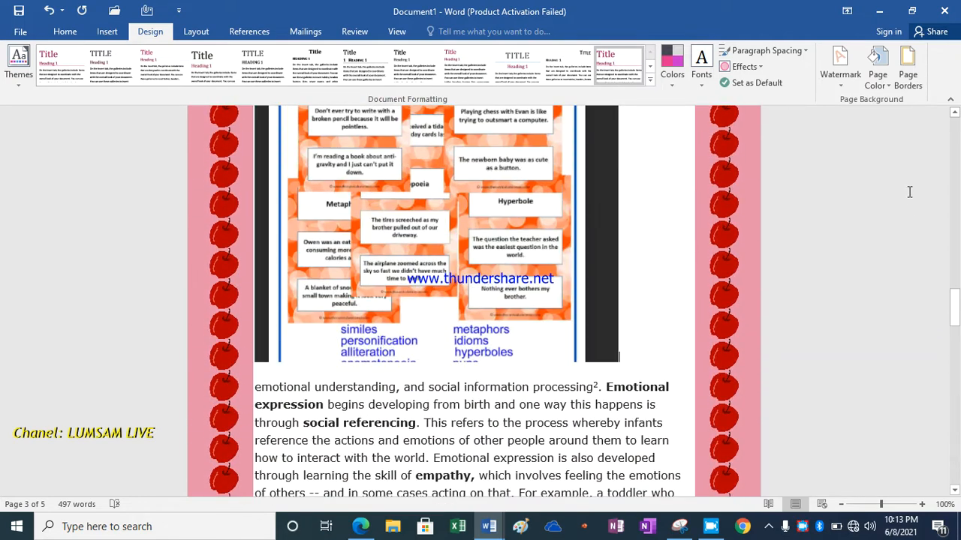
pyautogui.click(910, 84)
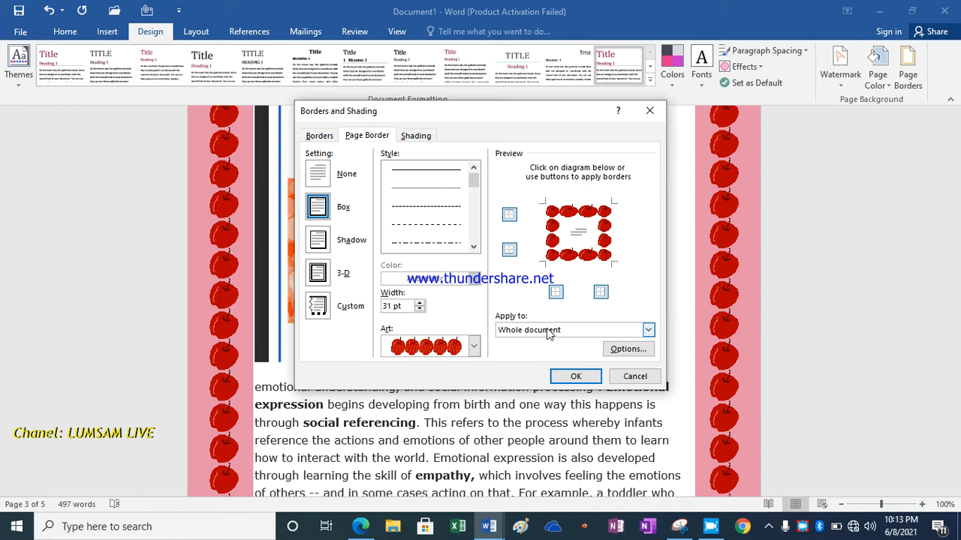
pyautogui.click(648, 330)
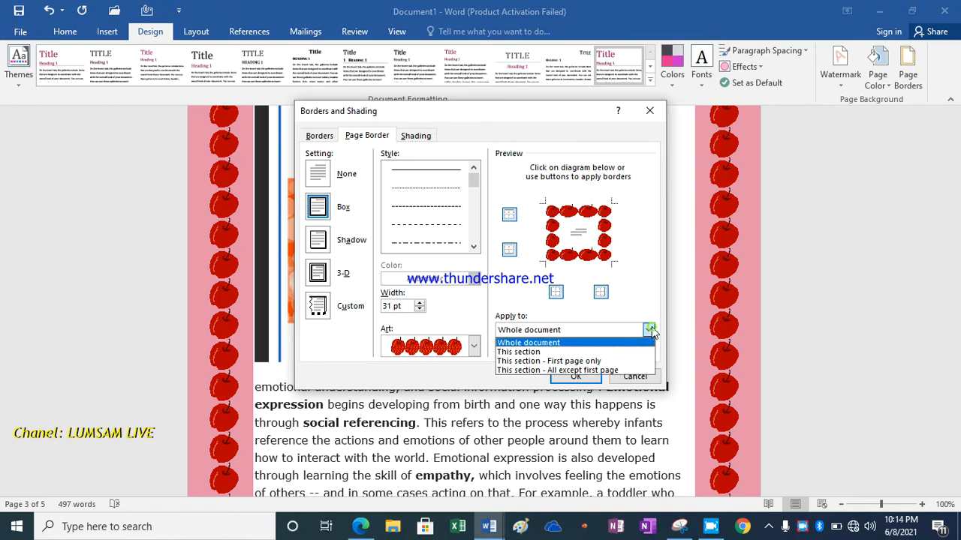
pyautogui.click(531, 352)
pyautogui.click(575, 378)
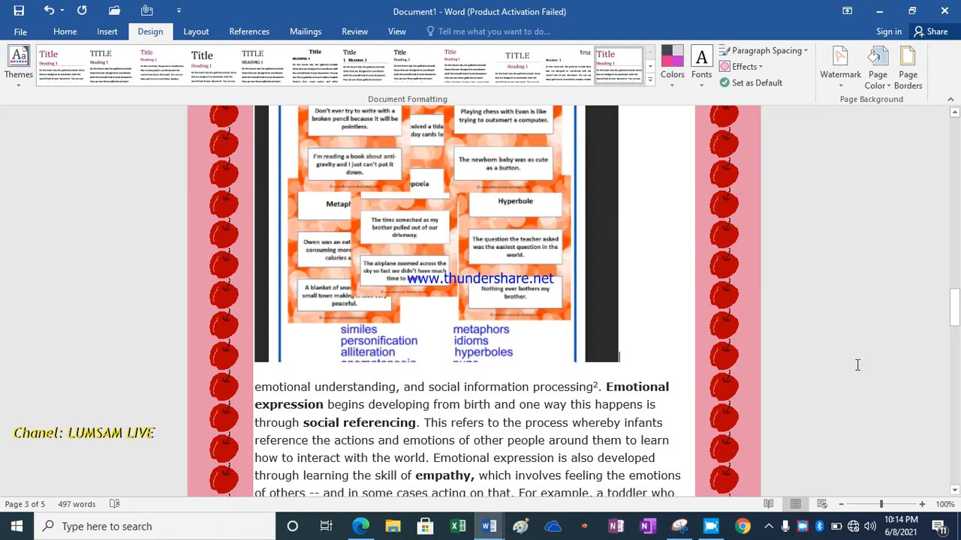
pyautogui.moveTo(954, 304); pyautogui.dragTo(954, 232)
# Step: Limit the apple page border to the section's first page only and check where it is placed
pyautogui.click(907, 71)
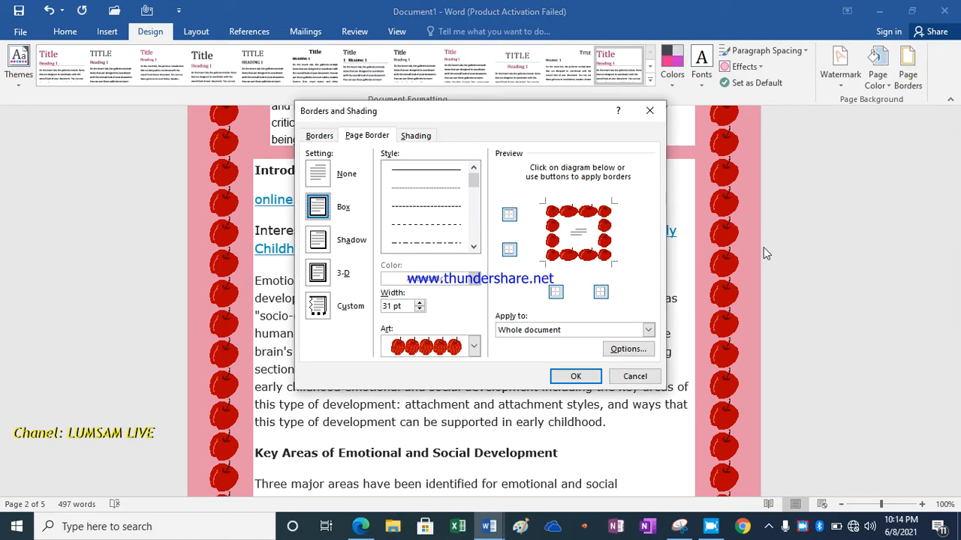
pyautogui.click(649, 331)
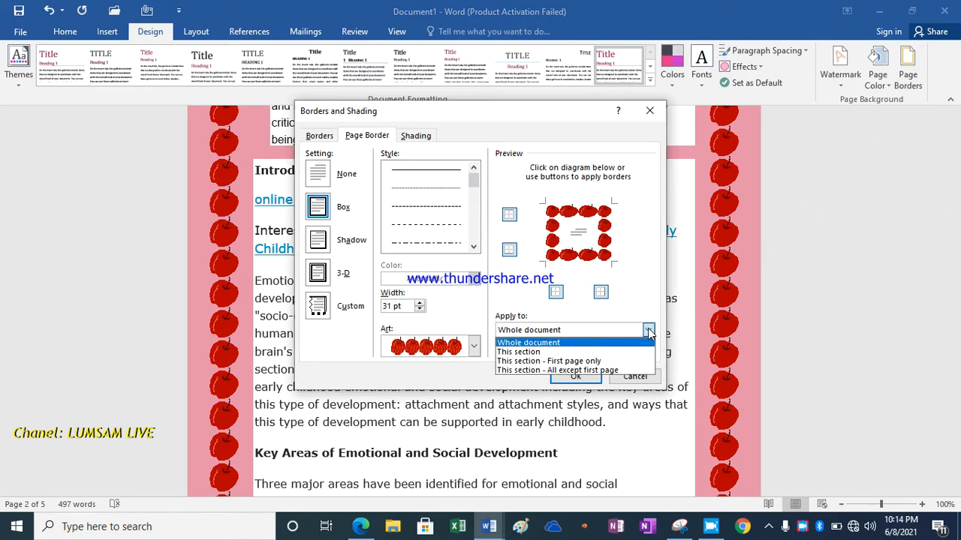
pyautogui.click(556, 363)
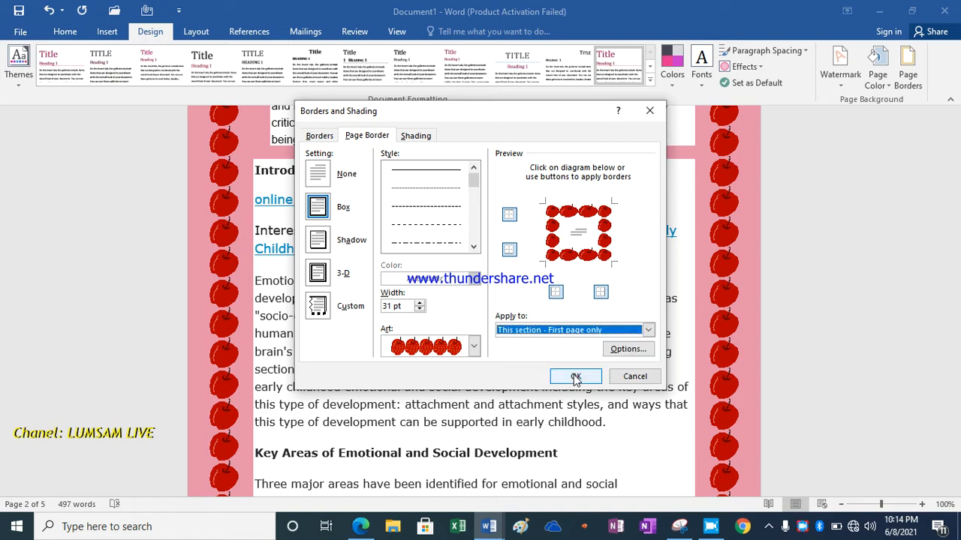
pyautogui.click(575, 377)
pyautogui.scroll(-3, 857, 320)
pyautogui.moveTo(954, 294); pyautogui.dragTo(948, 141)
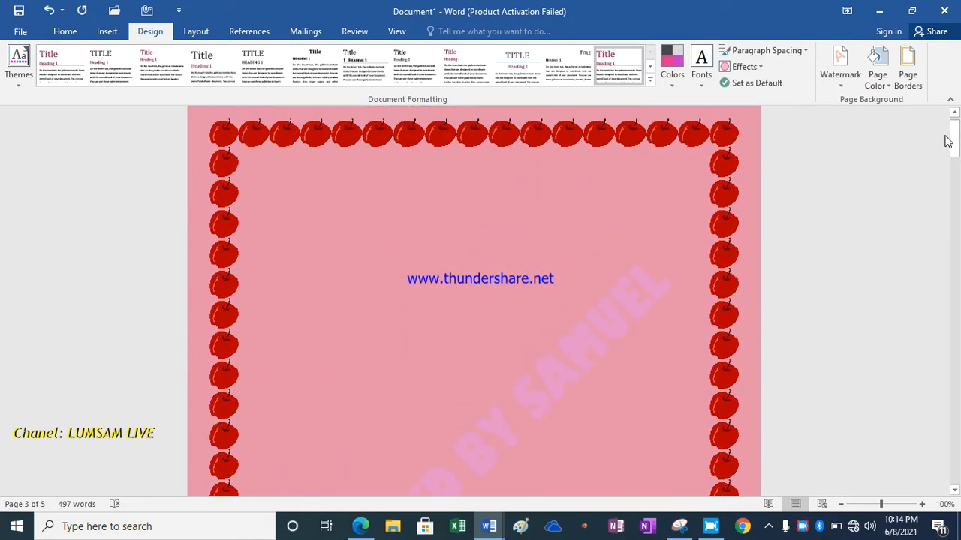
# Step: Apply the apple page border to all pages of the section except the first and check the first page
pyautogui.click(906, 75)
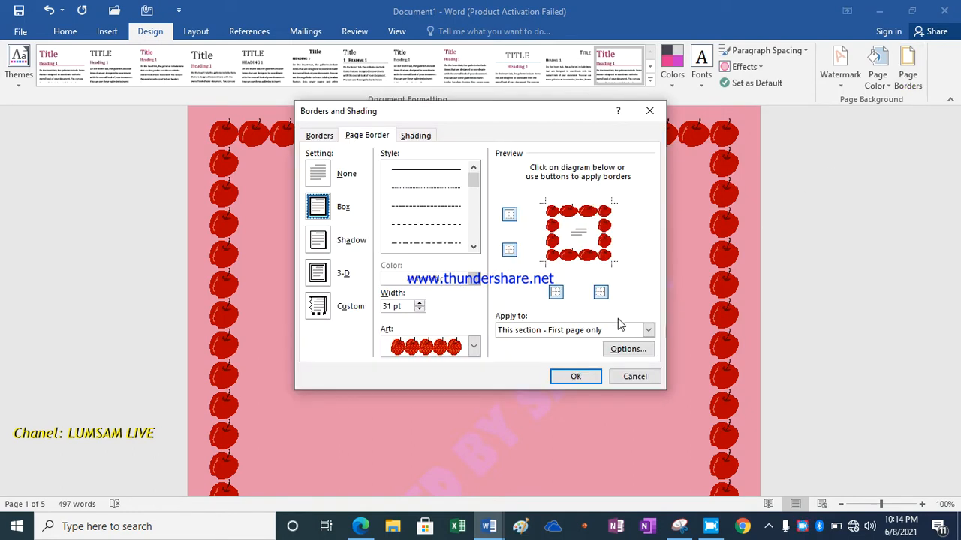
pyautogui.click(647, 331)
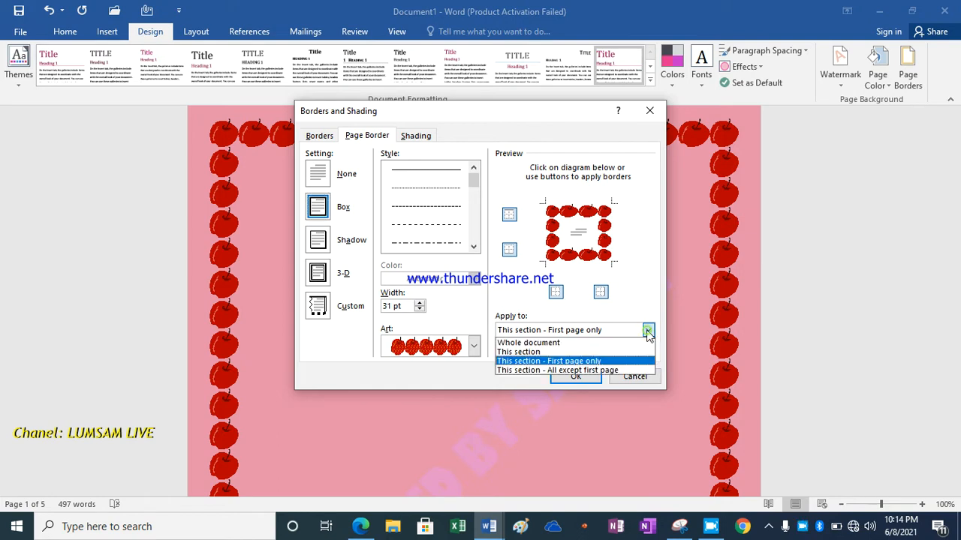
pyautogui.click(605, 371)
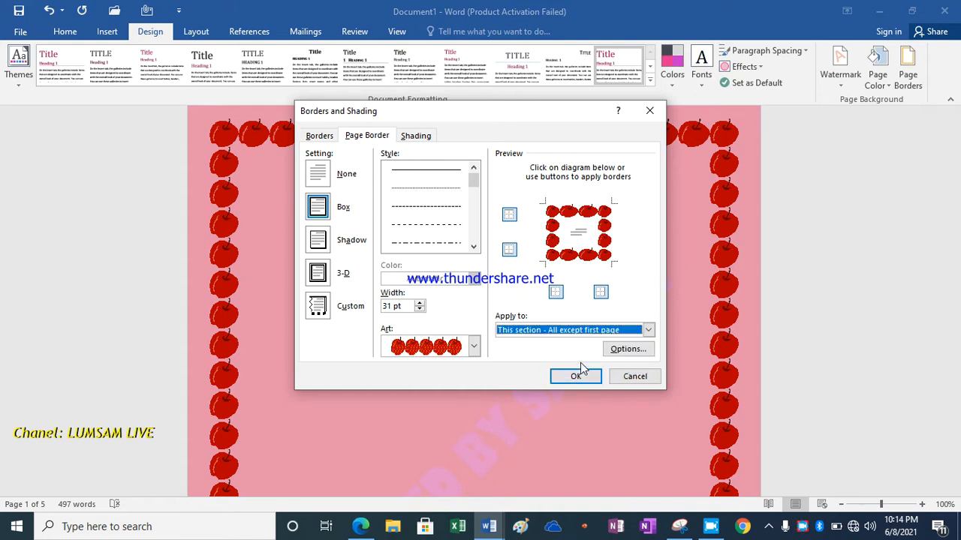
pyautogui.click(575, 379)
pyautogui.click(576, 378)
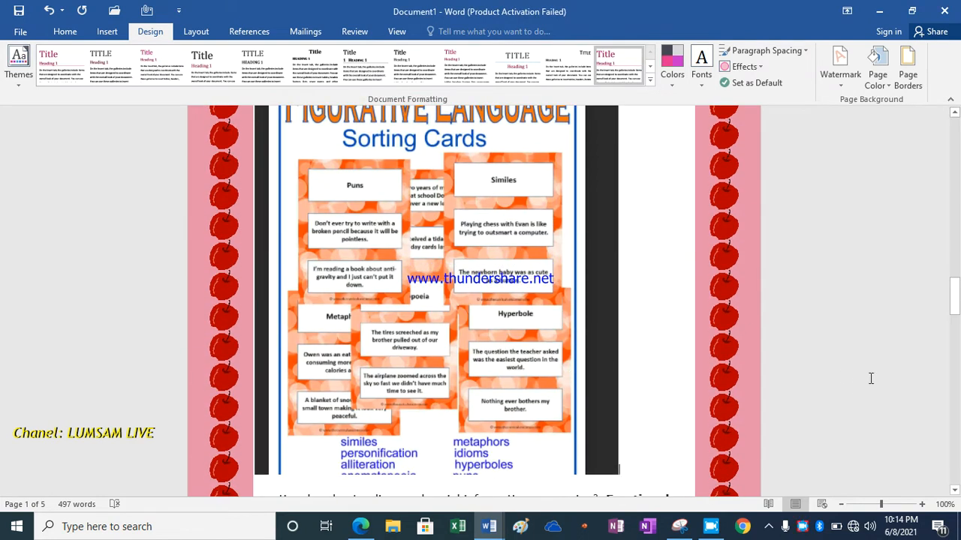
pyautogui.moveTo(954, 306); pyautogui.dragTo(952, 125)
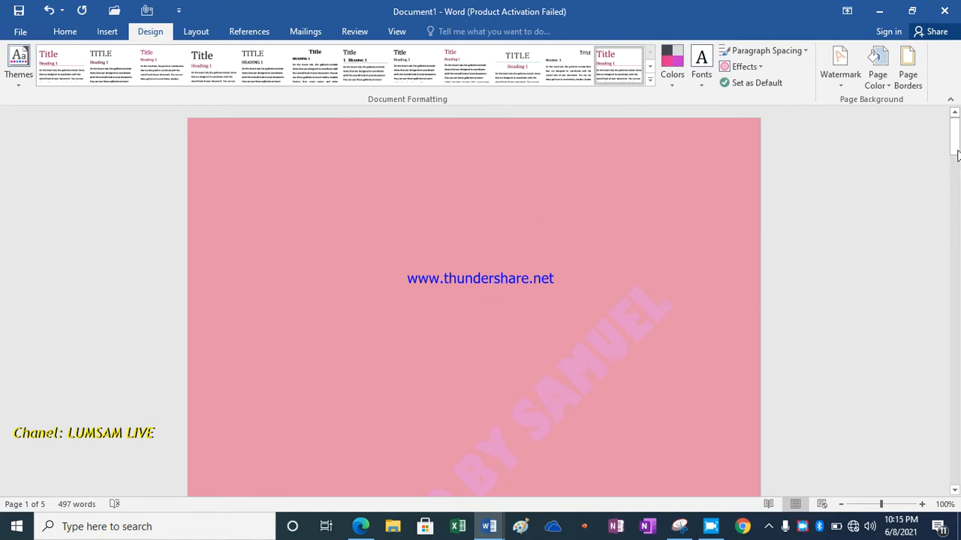
pyautogui.moveTo(954, 139)
pyautogui.mouseDown()
pyautogui.moveTo(955, 317)
pyautogui.moveTo(954, 124)
pyautogui.mouseUp()
# Step: Fill the page background with a two-color horizontal gradient from pink to white
pyautogui.click(880, 78)
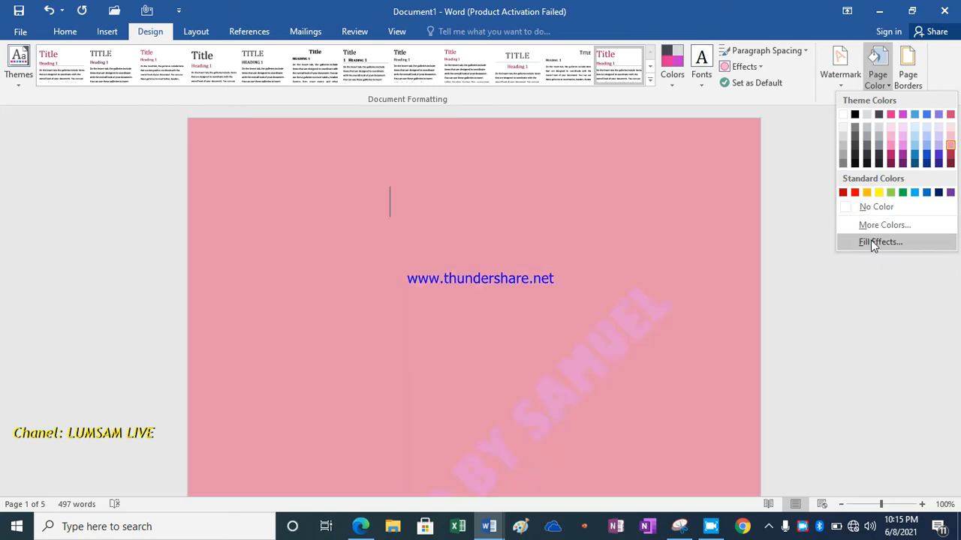
pyautogui.click(873, 242)
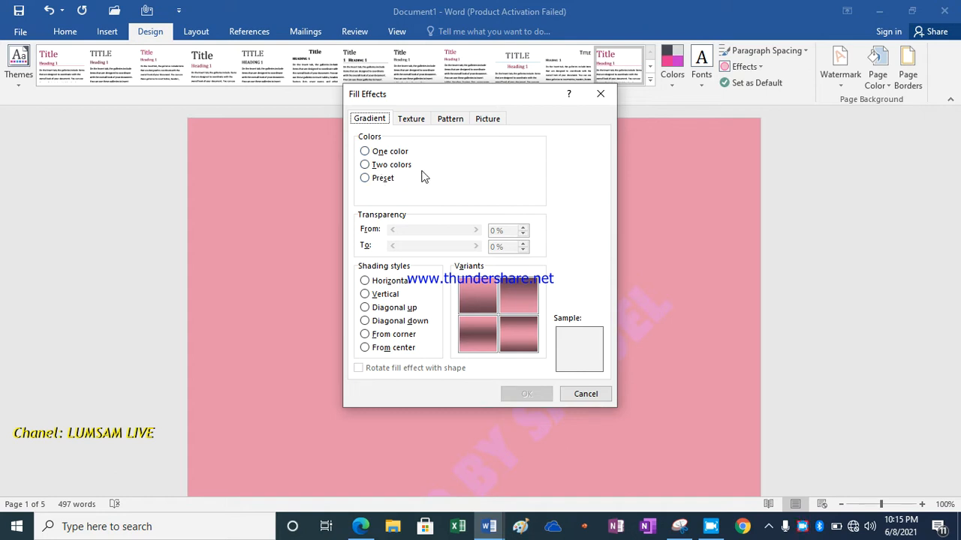
pyautogui.click(364, 166)
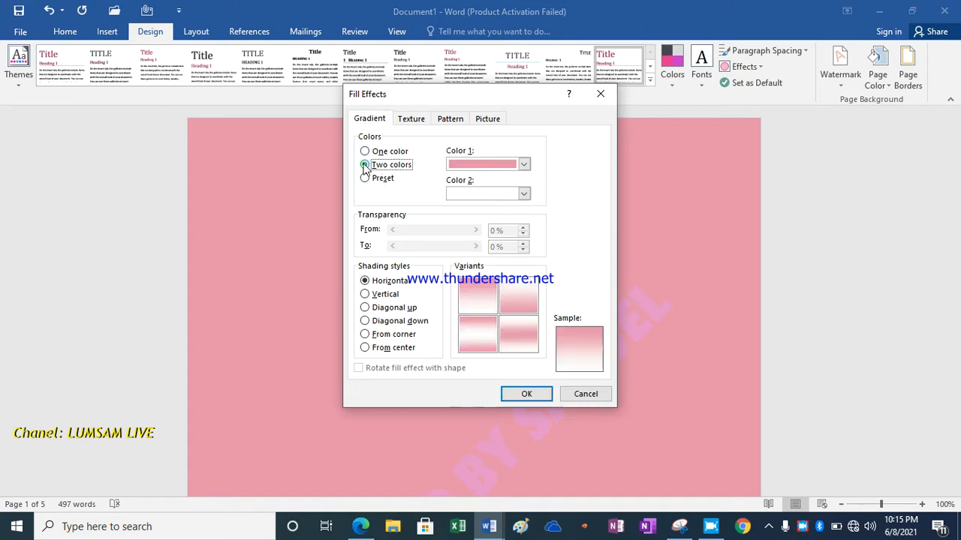
pyautogui.click(527, 393)
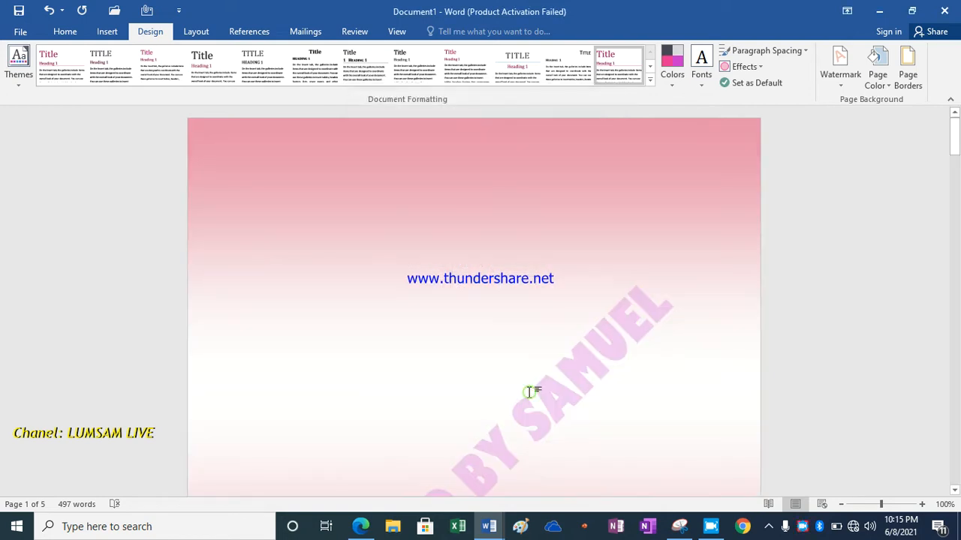
# Step: Remove the gradient page background by setting the page color to No Color
pyautogui.click(955, 132)
pyautogui.moveTo(954, 131); pyautogui.dragTo(955, 296)
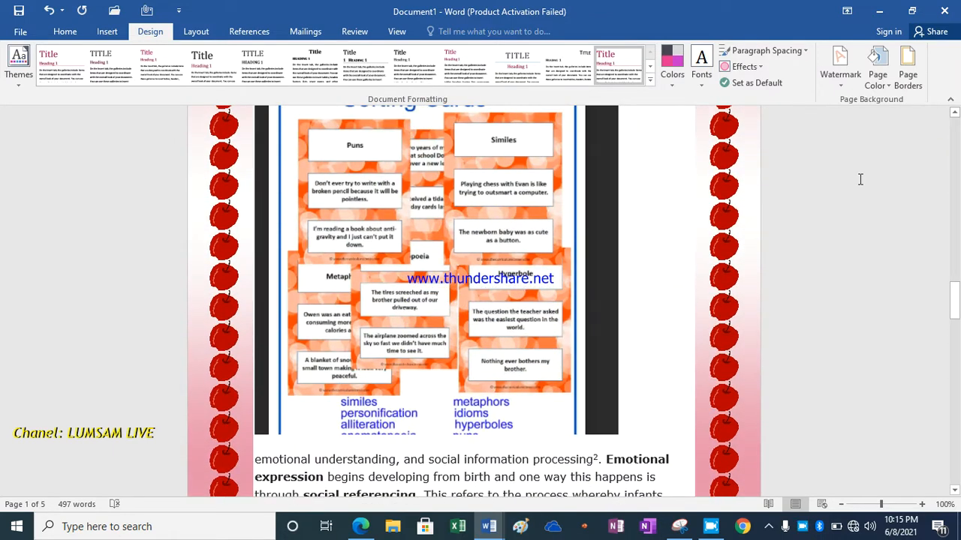
pyautogui.click(884, 87)
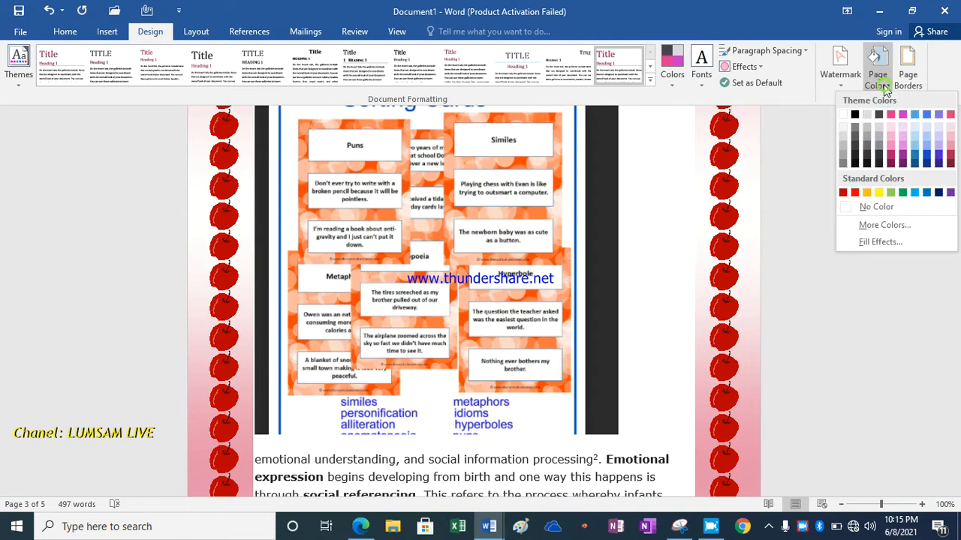
pyautogui.click(849, 207)
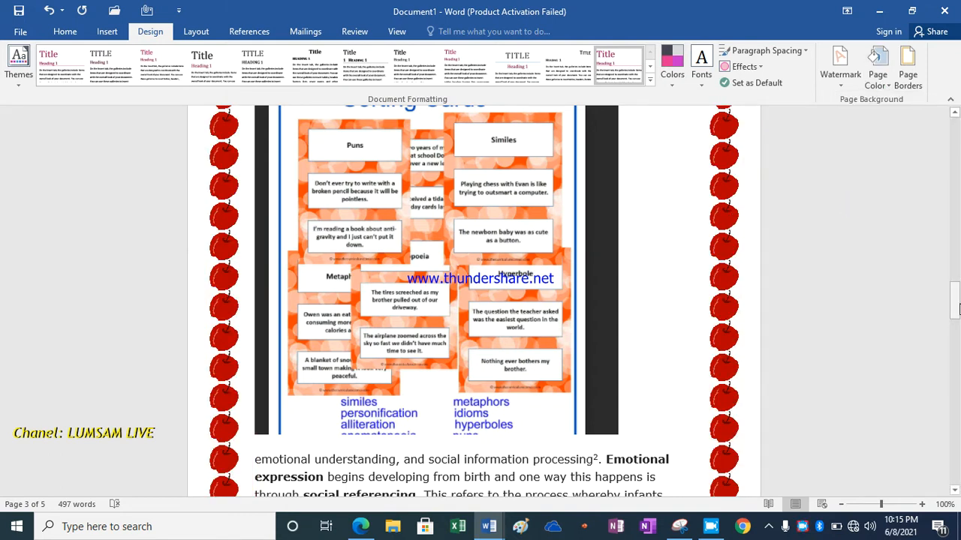
pyautogui.moveTo(956, 305); pyautogui.dragTo(957, 297)
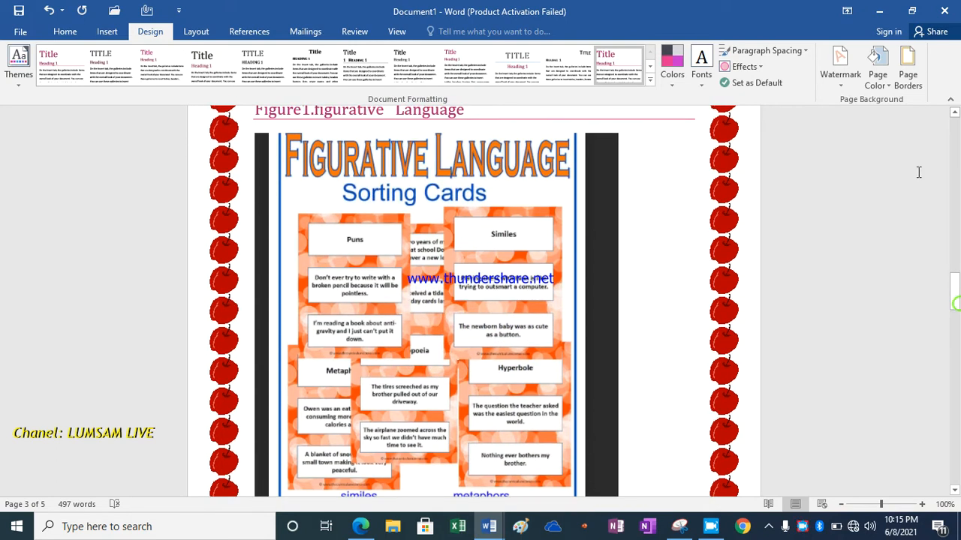
# Step: Remove the apple art page border from the section and check the pages
pyautogui.click(910, 81)
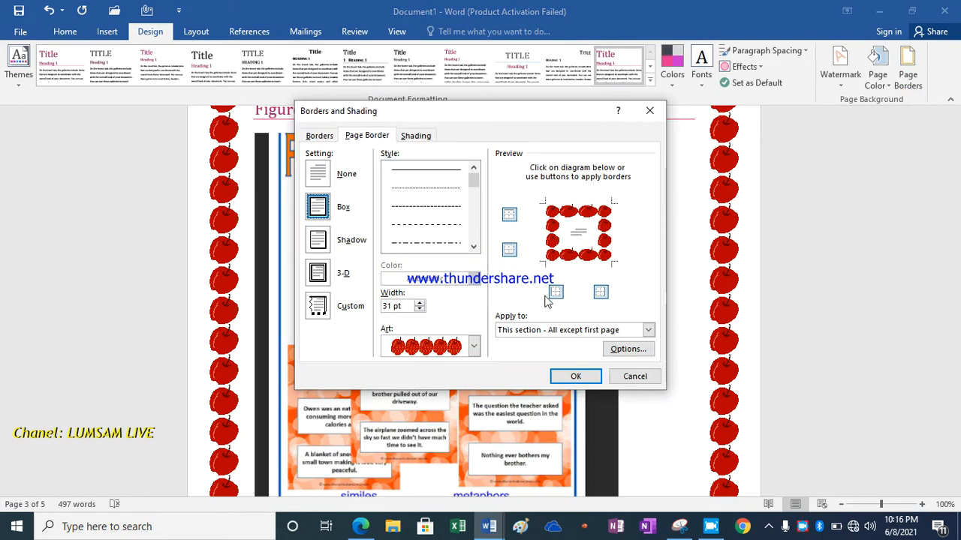
pyautogui.click(321, 178)
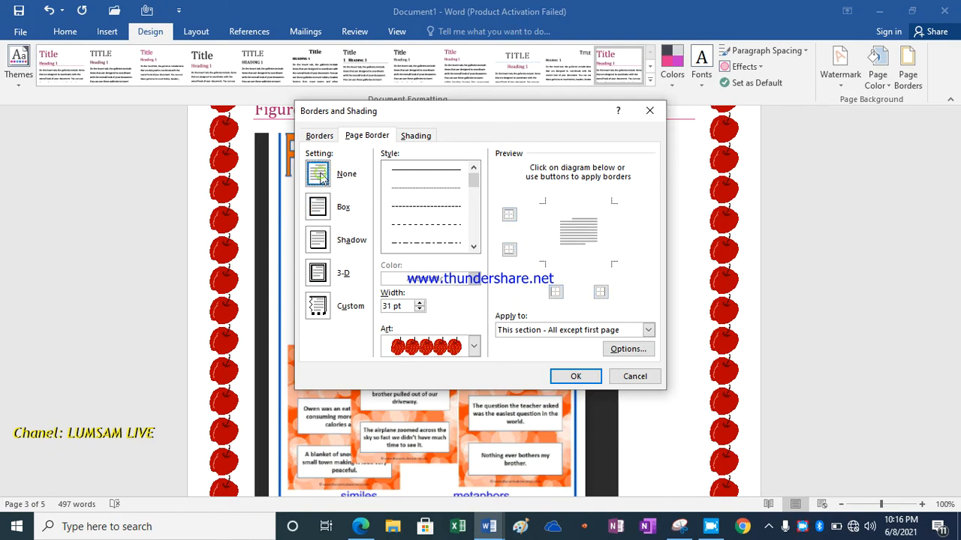
pyautogui.click(576, 377)
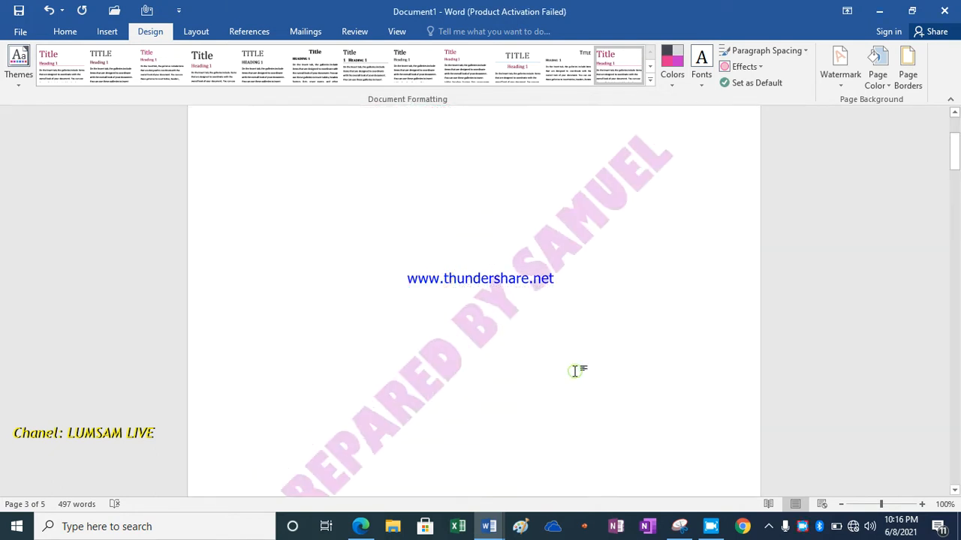
pyautogui.moveTo(955, 134); pyautogui.dragTo(955, 230)
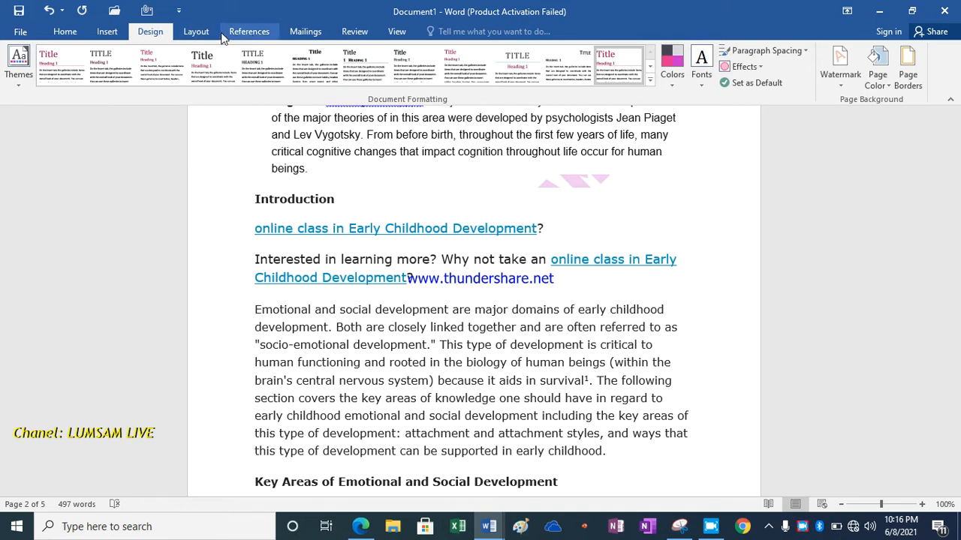
# Step: Set custom top and bottom page margins of 0.5" for the whole document
pyautogui.click(201, 32)
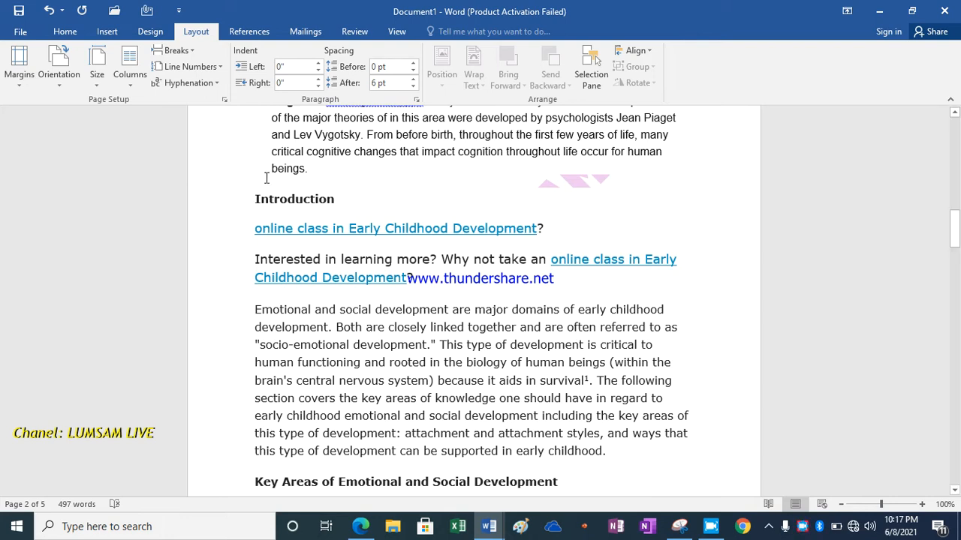
pyautogui.click(21, 78)
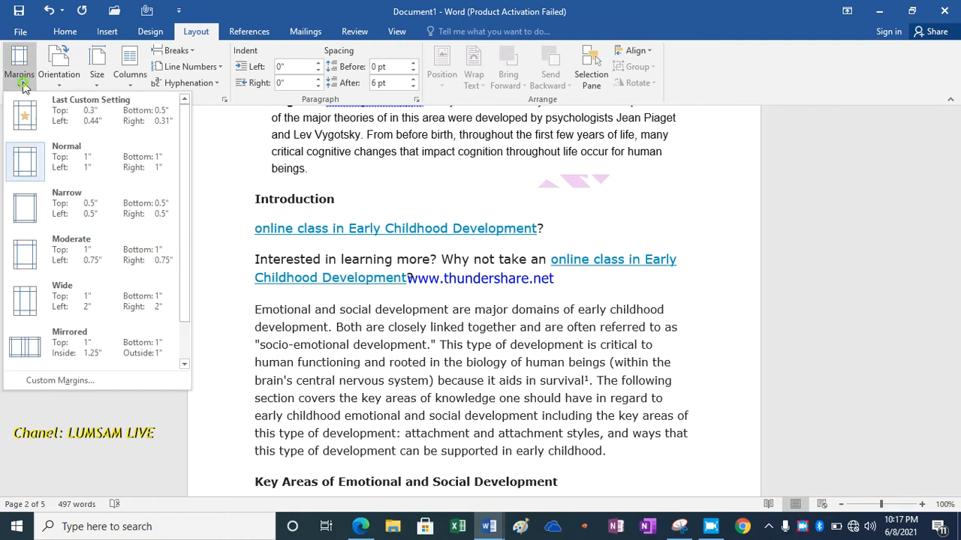
pyautogui.click(63, 383)
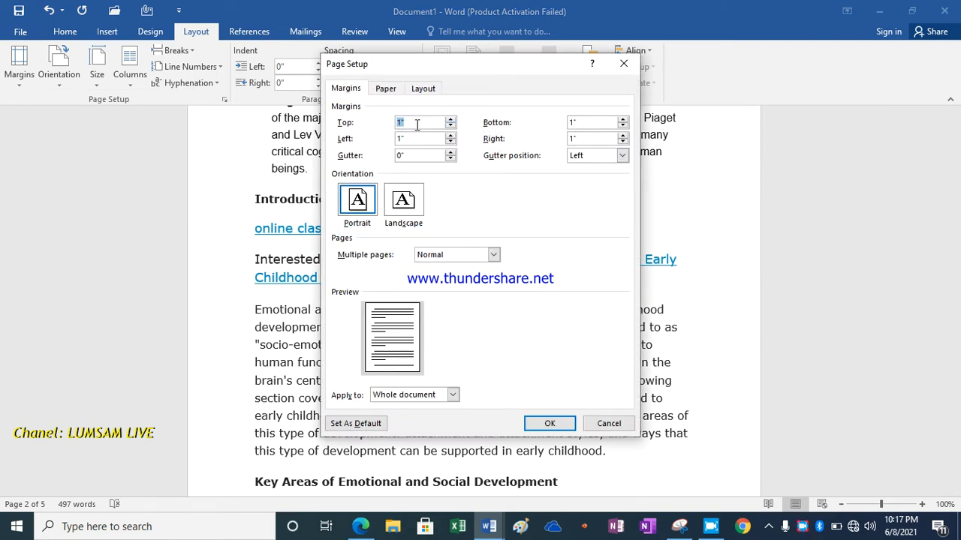
pyautogui.click(451, 127)
pyautogui.click(451, 127)
pyautogui.click(451, 127)
pyautogui.click(451, 127)
pyautogui.click(451, 127)
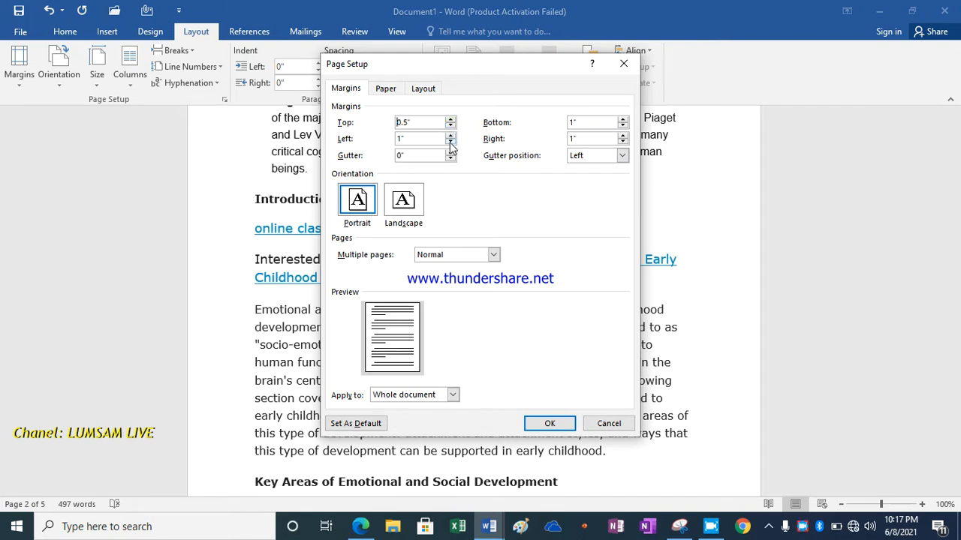
pyautogui.click(622, 127)
pyautogui.click(621, 127)
pyautogui.click(622, 127)
pyautogui.click(621, 127)
# Step: Set the left and right margins to 0.6", apply the margins, and check the text edges on the pages
pyautogui.click(451, 142)
pyautogui.click(451, 142)
pyautogui.click(450, 143)
pyautogui.click(450, 143)
pyautogui.click(622, 143)
pyautogui.click(623, 142)
pyautogui.click(623, 143)
pyautogui.click(622, 143)
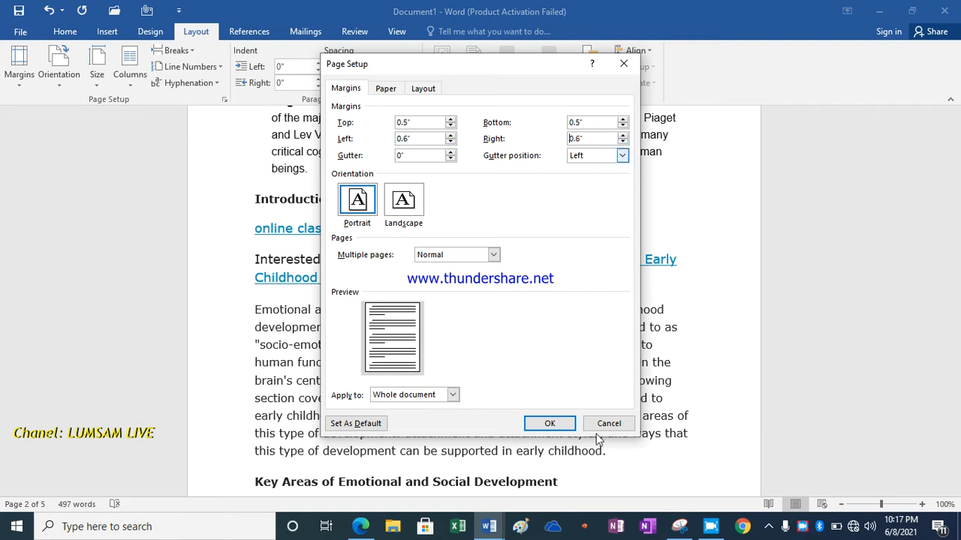
pyautogui.click(550, 425)
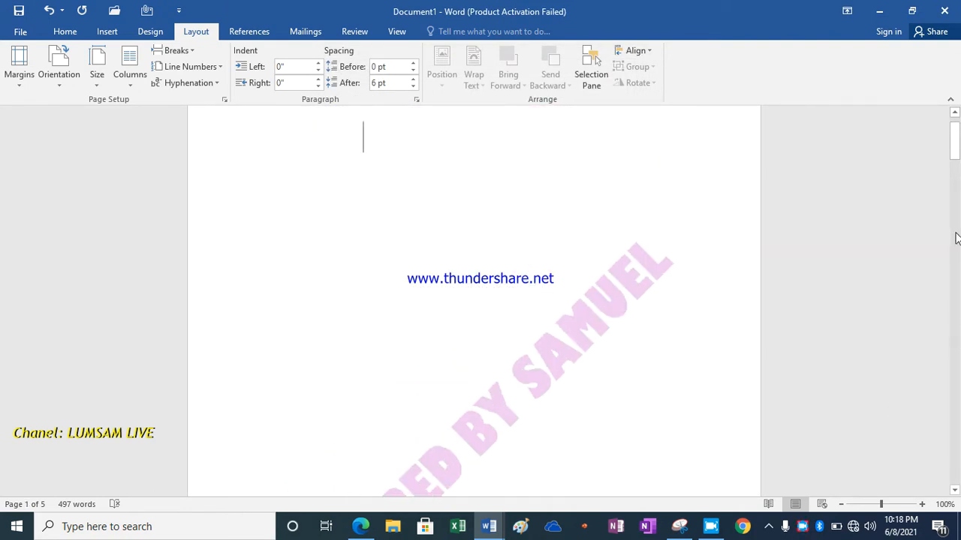
pyautogui.moveTo(957, 144); pyautogui.dragTo(958, 109)
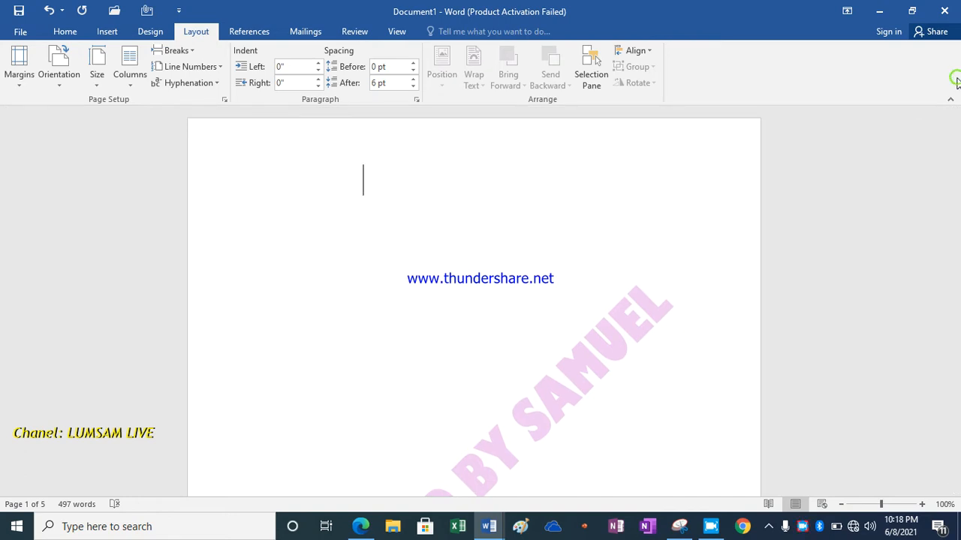
pyautogui.moveTo(958, 128); pyautogui.dragTo(953, 232)
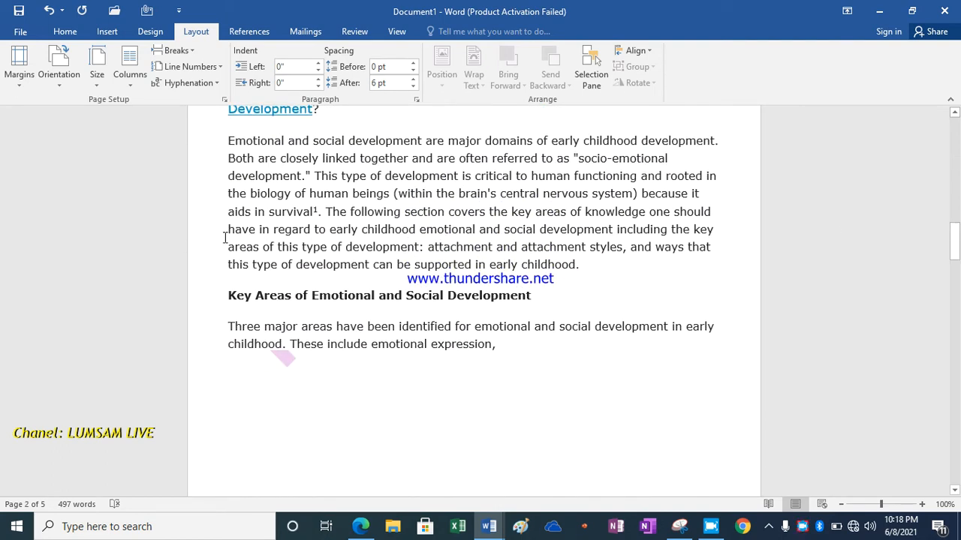
pyautogui.click(224, 233)
pyautogui.click(717, 231)
pyautogui.moveTo(955, 253); pyautogui.dragTo(955, 243)
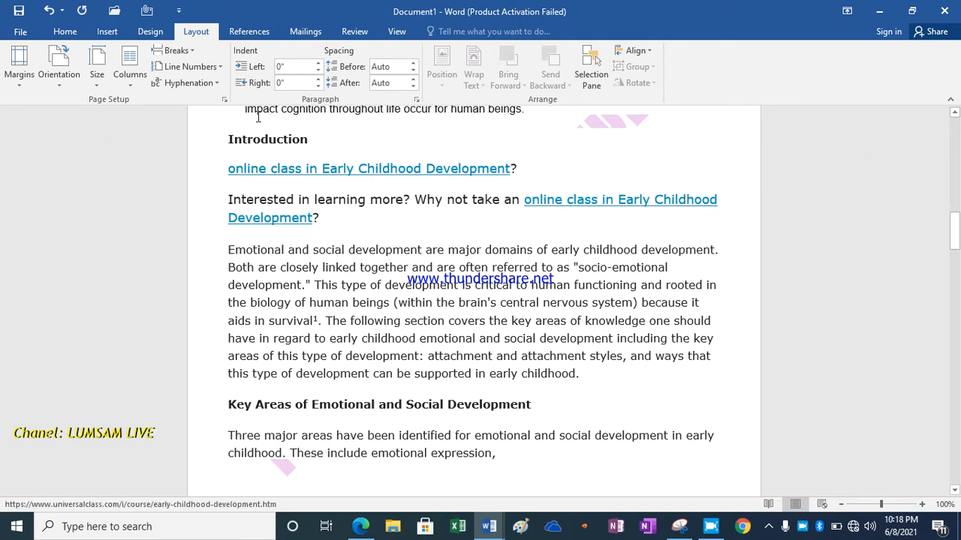
# Step: Change the page orientation to Landscape and check the first page
pyautogui.click(63, 89)
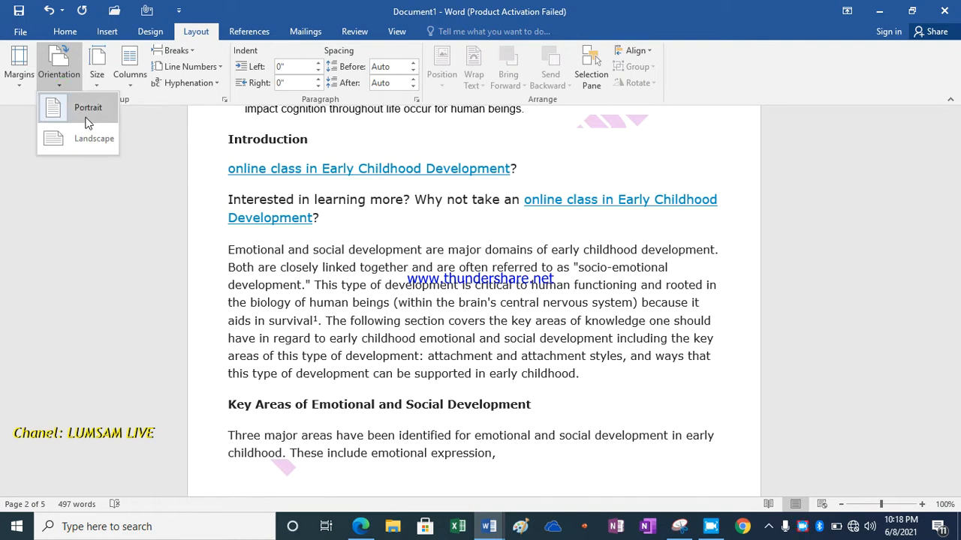
pyautogui.click(84, 145)
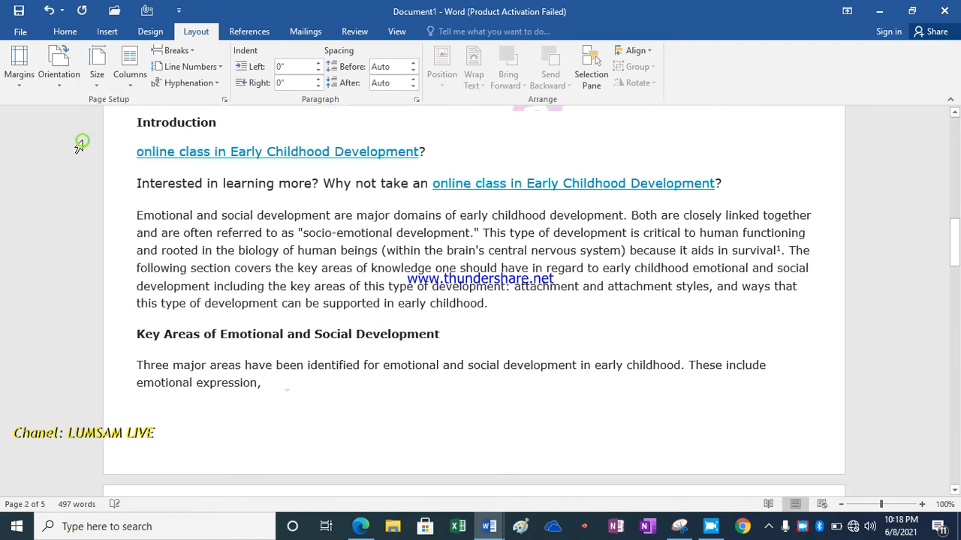
pyautogui.moveTo(955, 251); pyautogui.dragTo(953, 153)
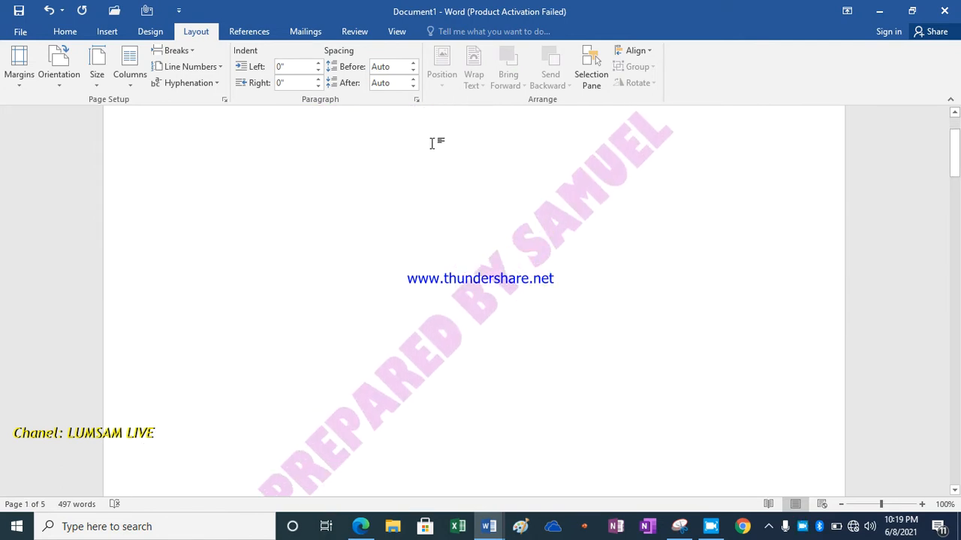
# Step: Try the Legal and Executive paper sizes on the document
pyautogui.click(99, 88)
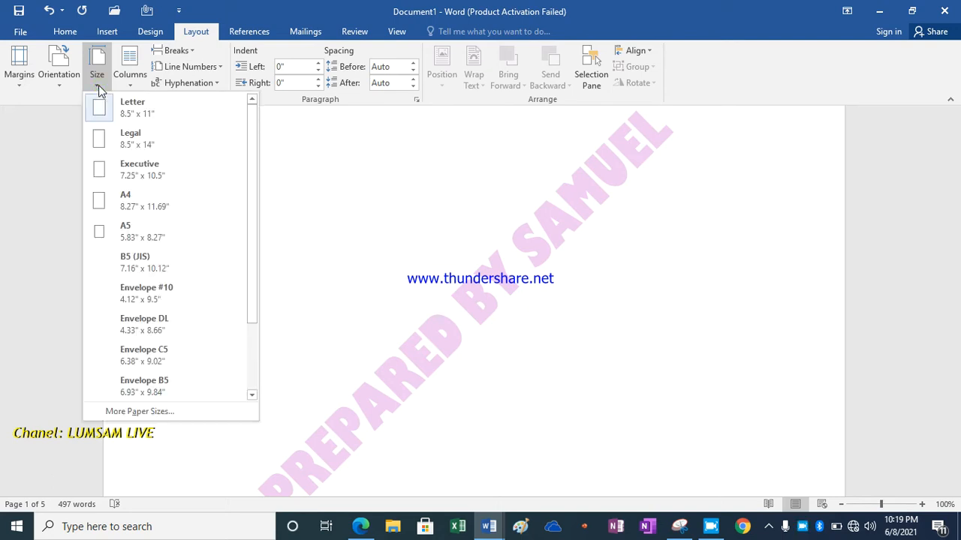
pyautogui.click(139, 150)
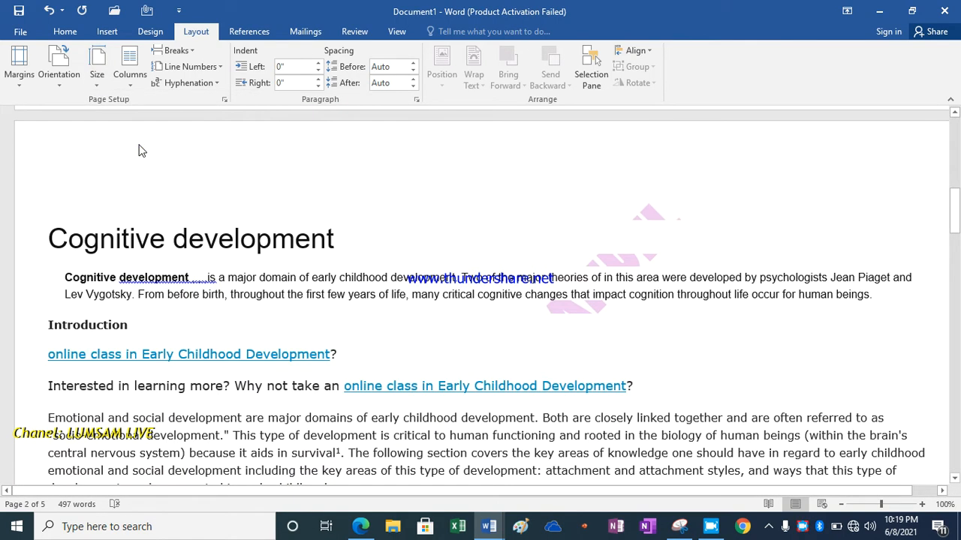
pyautogui.click(103, 89)
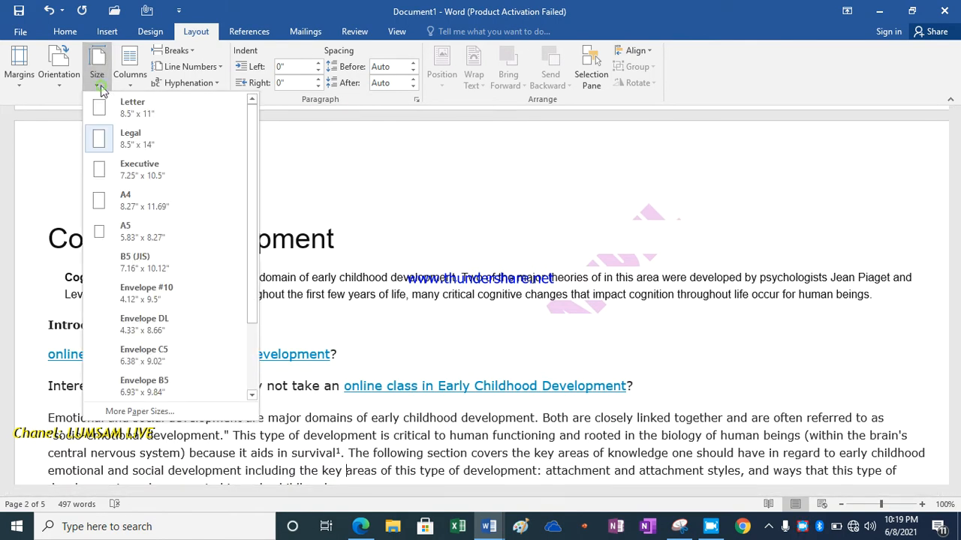
pyautogui.click(134, 174)
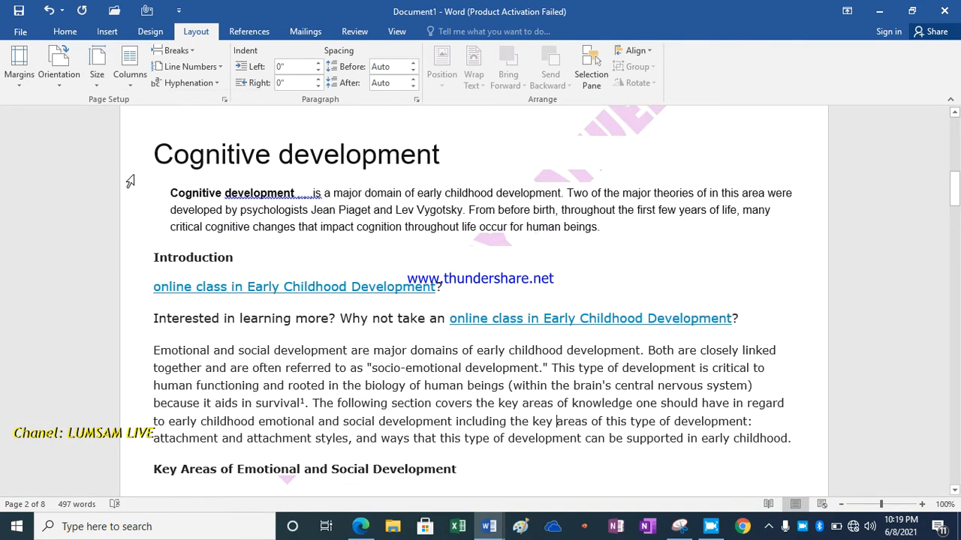
# Step: Set the paper size to A5 and check the first page
pyautogui.click(96, 90)
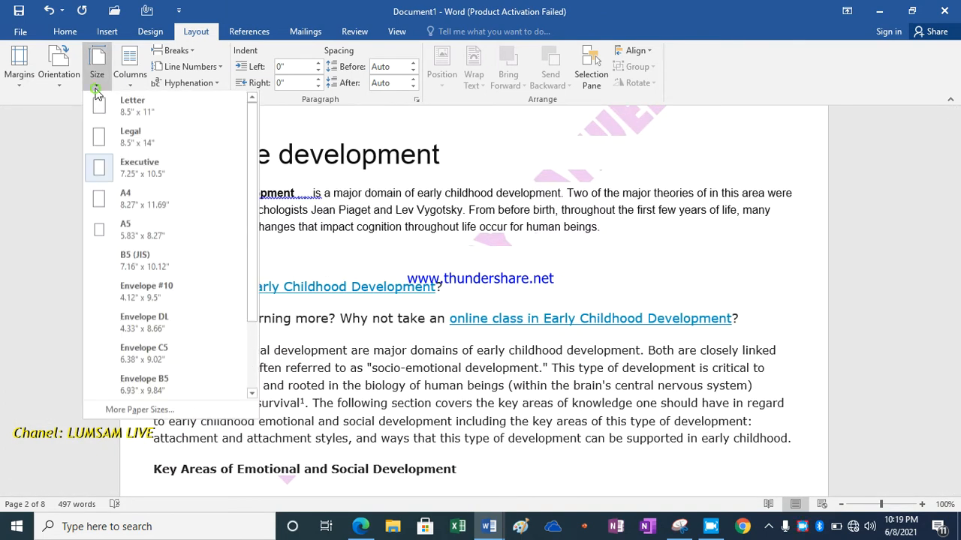
pyautogui.click(127, 231)
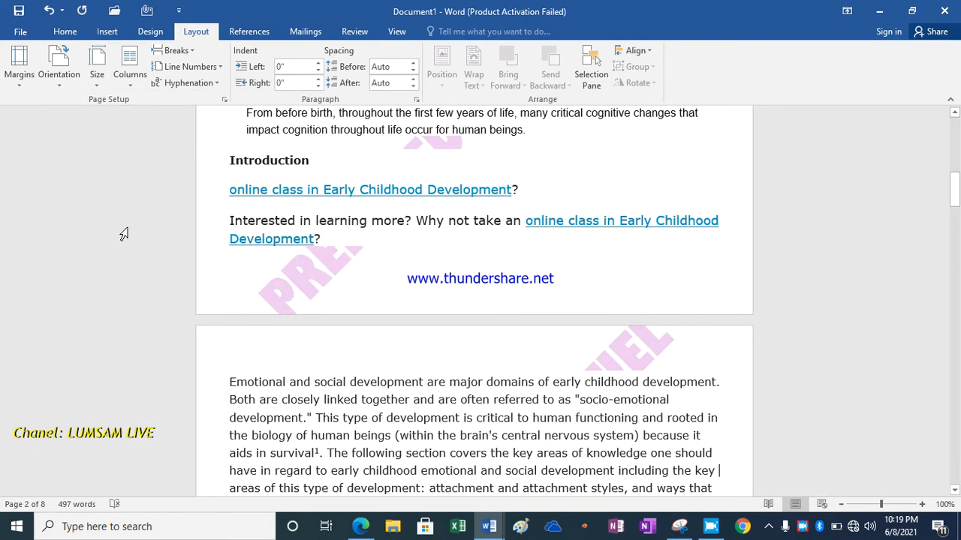
pyautogui.moveTo(955, 189); pyautogui.dragTo(955, 121)
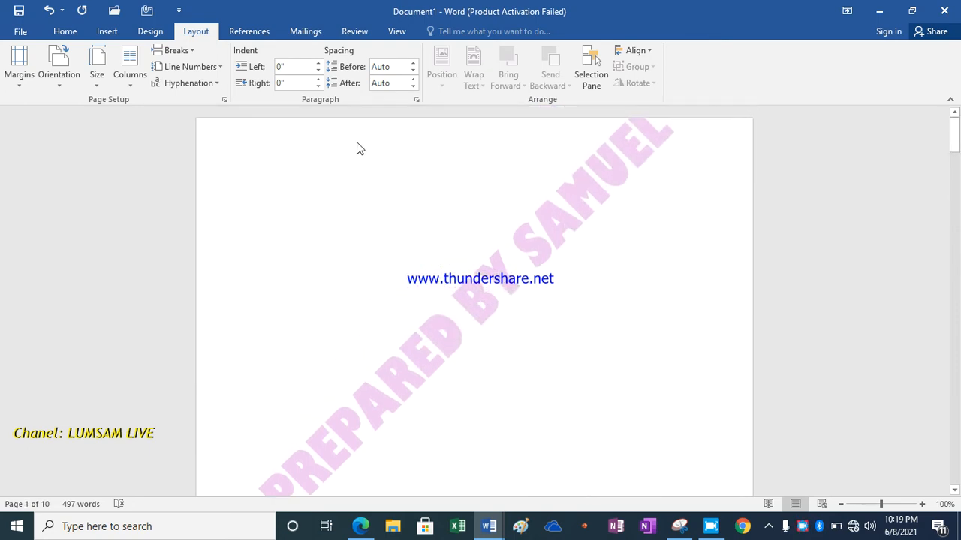
# Step: Arrange the document text in two columns and check the Cognitive development page
pyautogui.click(133, 89)
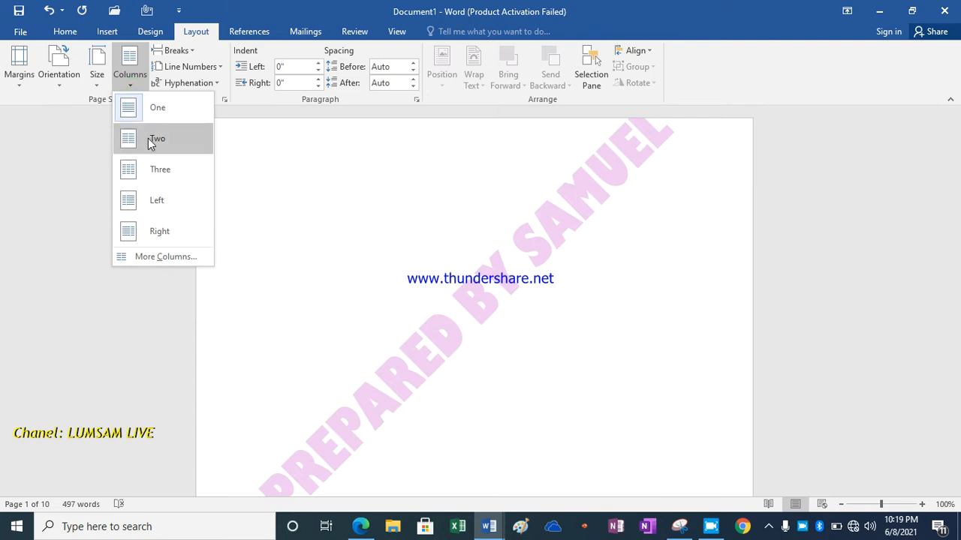
pyautogui.click(154, 139)
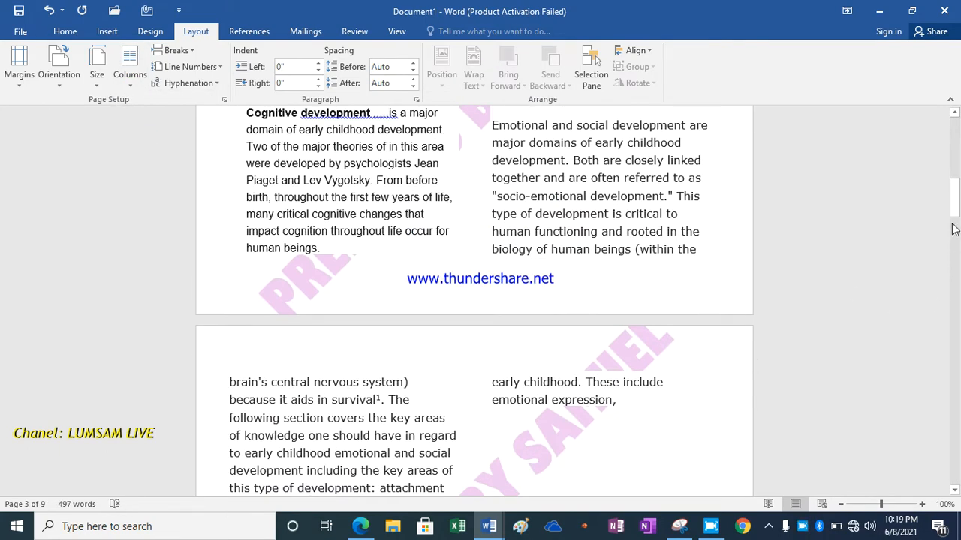
pyautogui.moveTo(953, 206)
pyautogui.mouseDown()
pyautogui.moveTo(955, 120)
pyautogui.moveTo(952, 267)
pyautogui.moveTo(946, 192)
pyautogui.mouseUp()
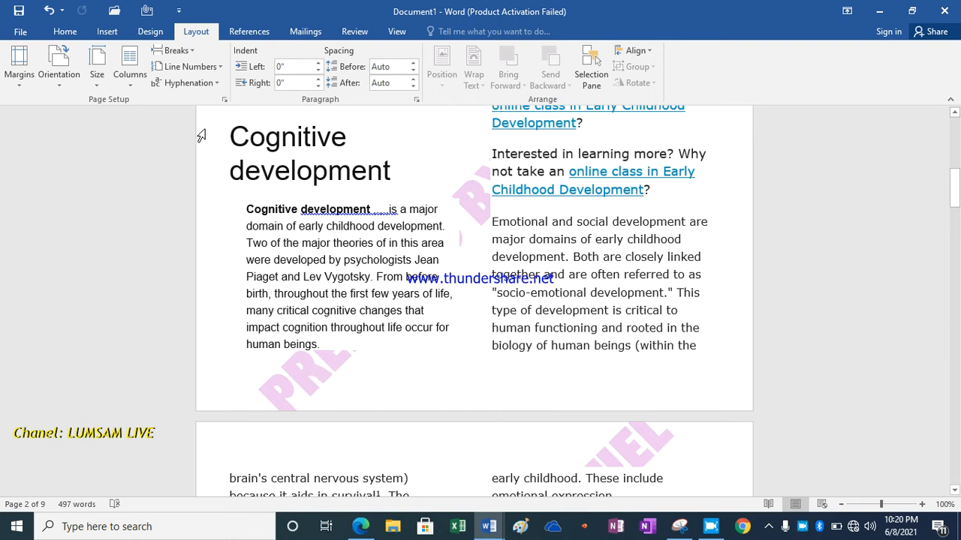
# Step: Remove the custom diagonal text watermark from the pages
pyautogui.click(149, 32)
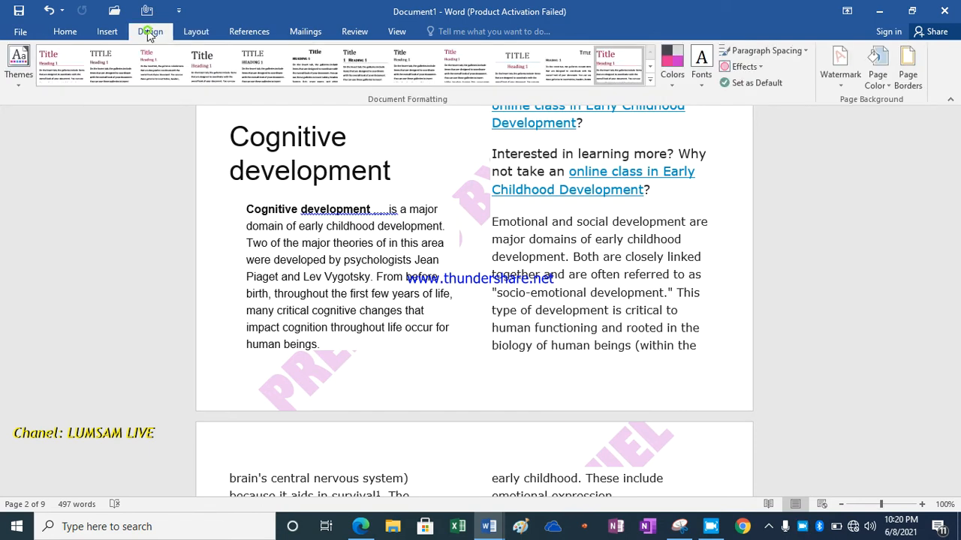
pyautogui.click(844, 88)
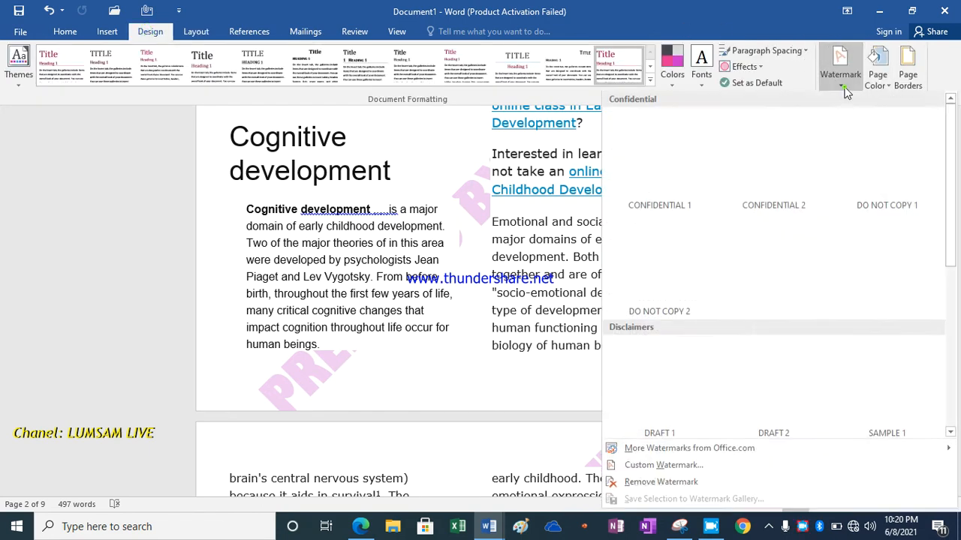
pyautogui.click(661, 483)
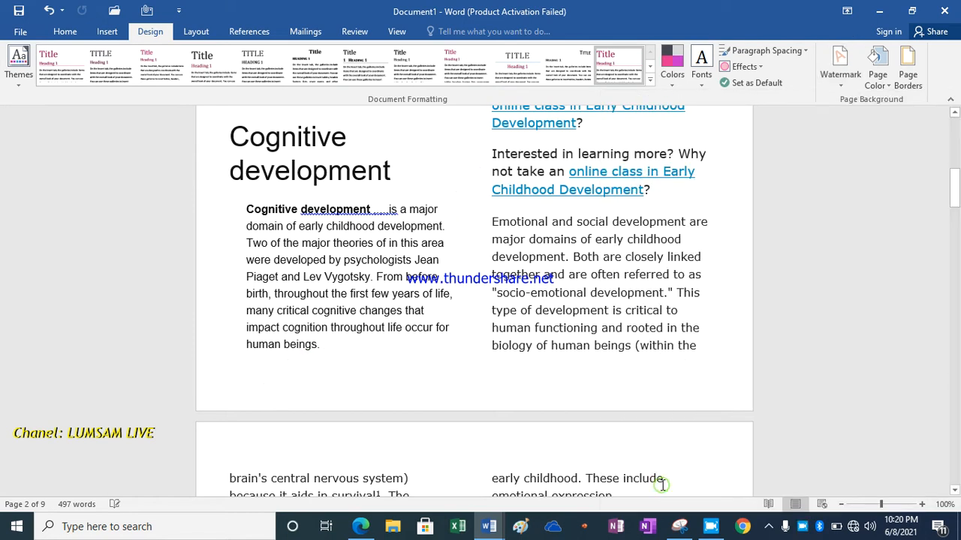
# Step: Arrange the document text in the Right column layout and check the first page
pyautogui.click(192, 33)
pyautogui.scroll(-3, 325, 113)
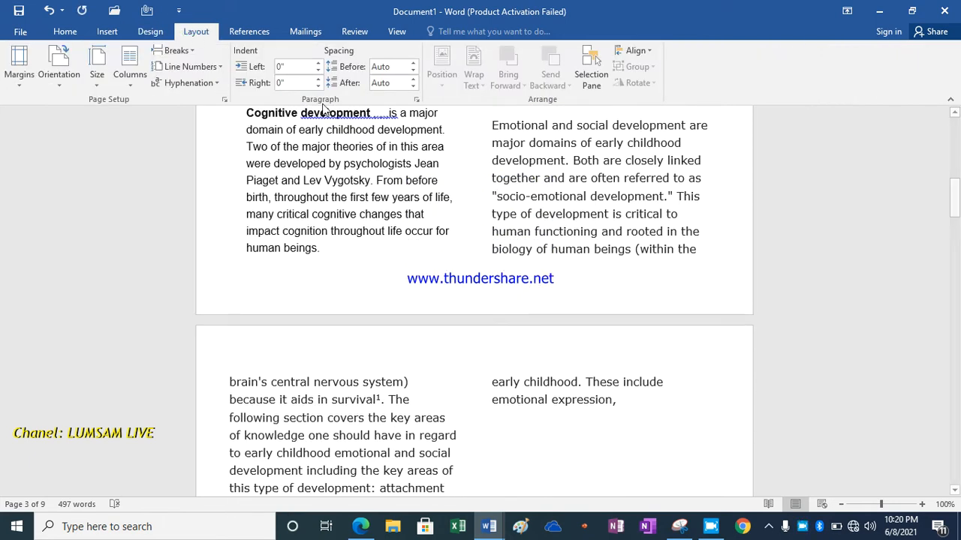
pyautogui.click(136, 78)
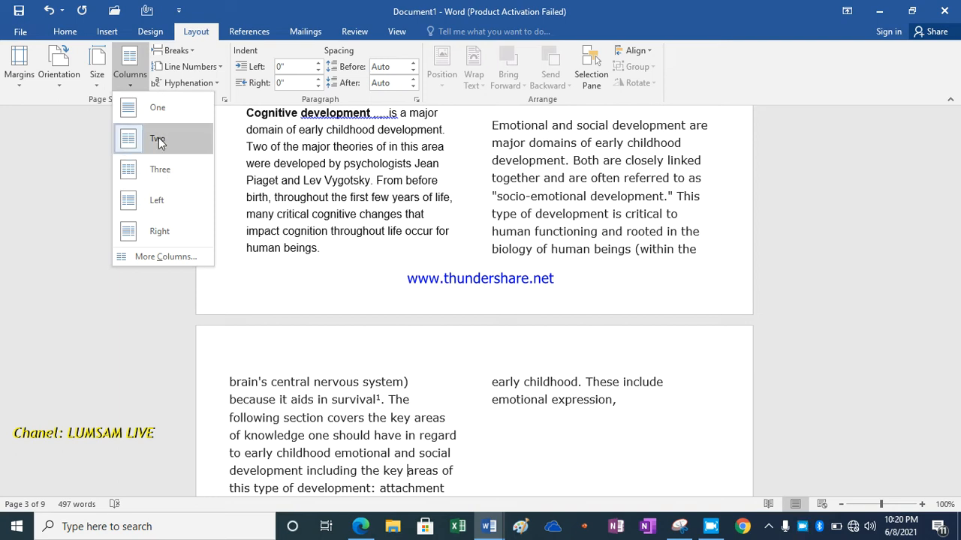
pyautogui.click(138, 231)
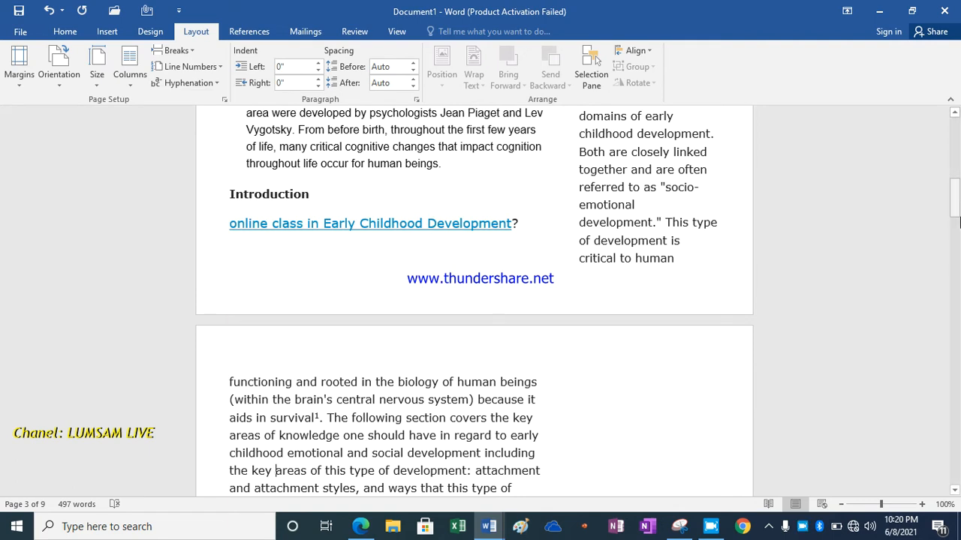
pyautogui.moveTo(957, 206); pyautogui.dragTo(929, 146)
pyautogui.click(418, 198)
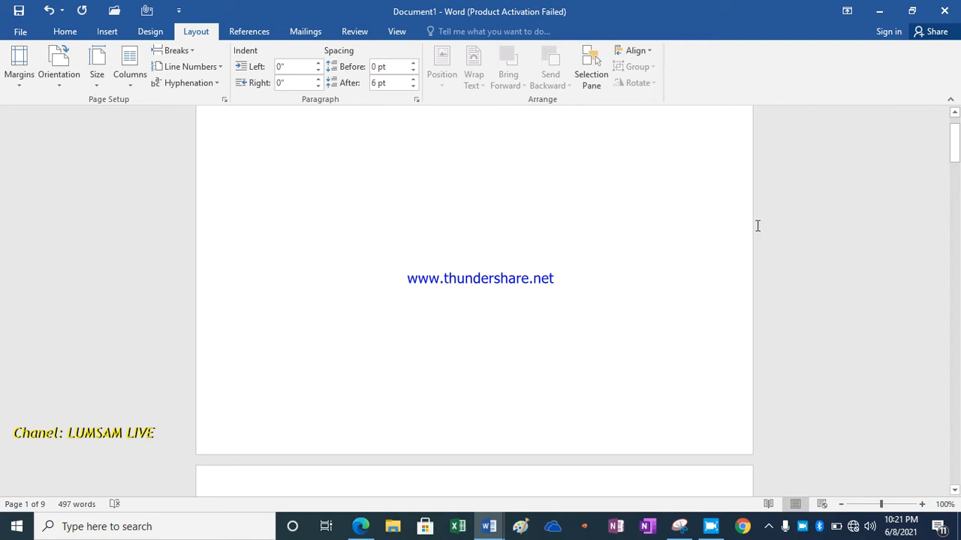
pyautogui.moveTo(958, 173); pyautogui.dragTo(955, 145)
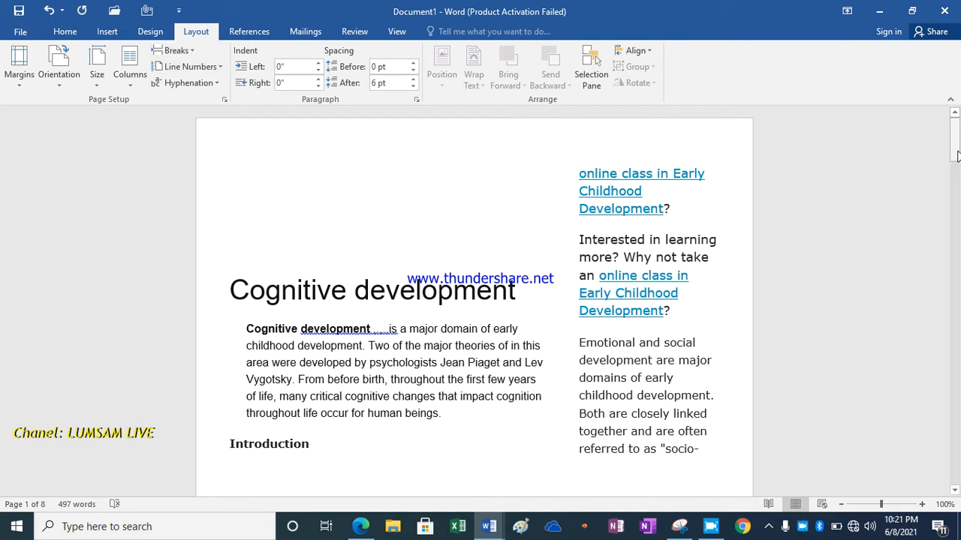
# Step: Try a page break at the start of the first page, above the Cognitive development heading, and undo it
pyautogui.click(181, 52)
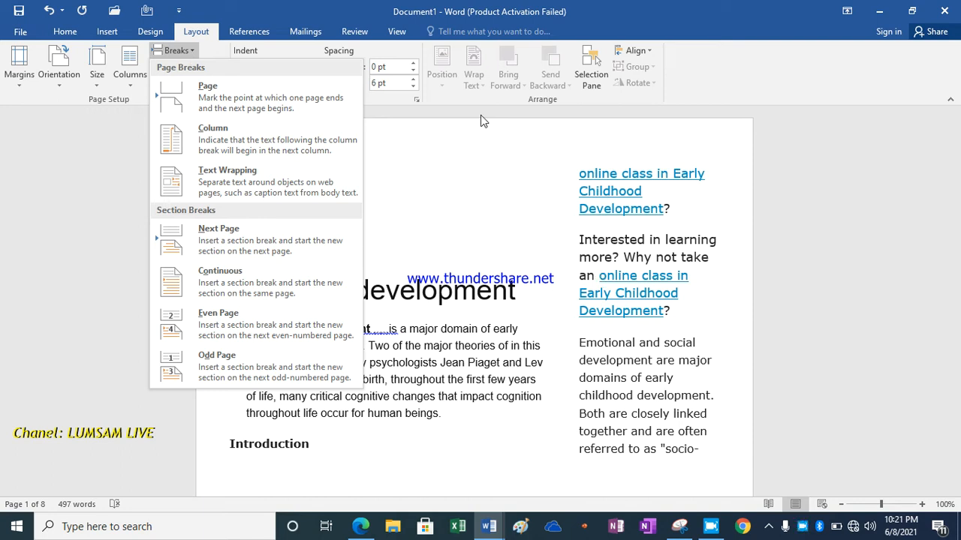
pyautogui.click(461, 125)
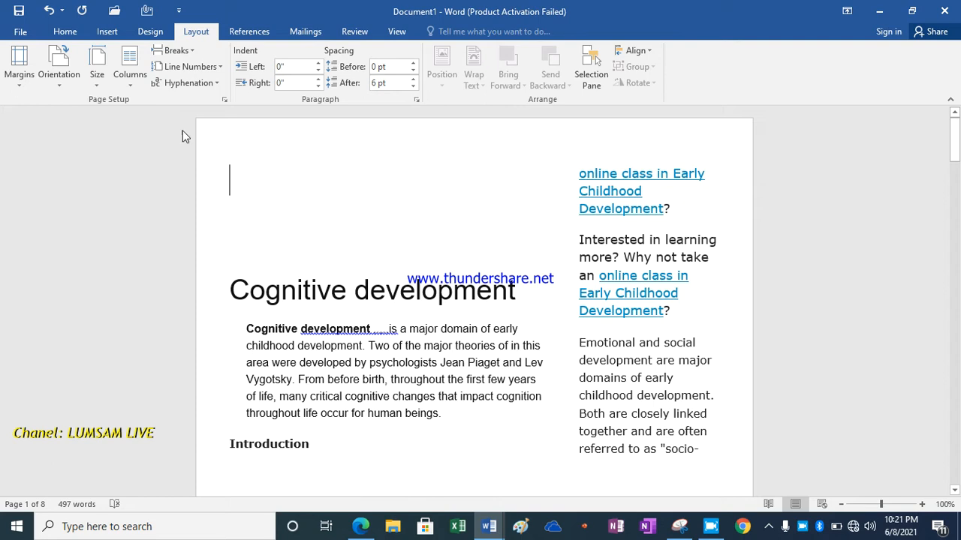
pyautogui.click(178, 53)
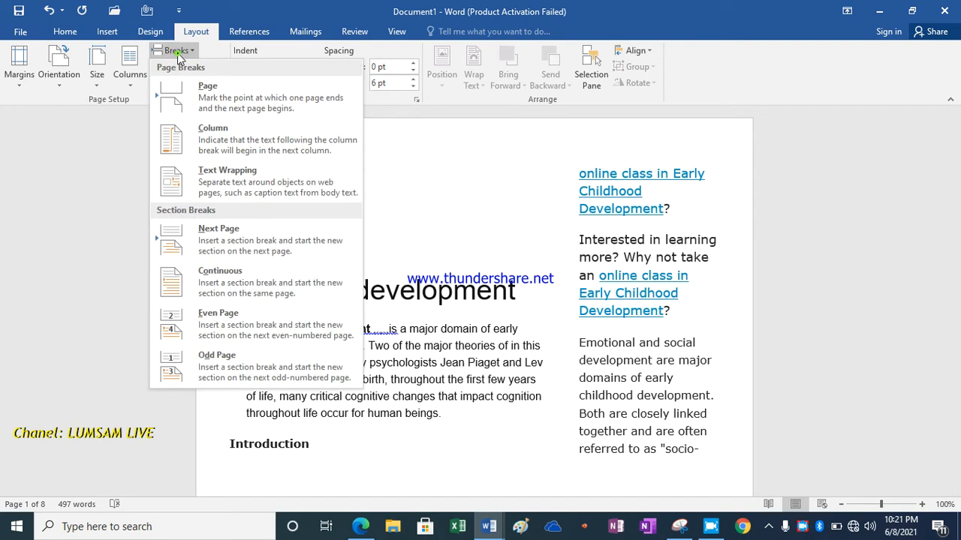
pyautogui.click(199, 101)
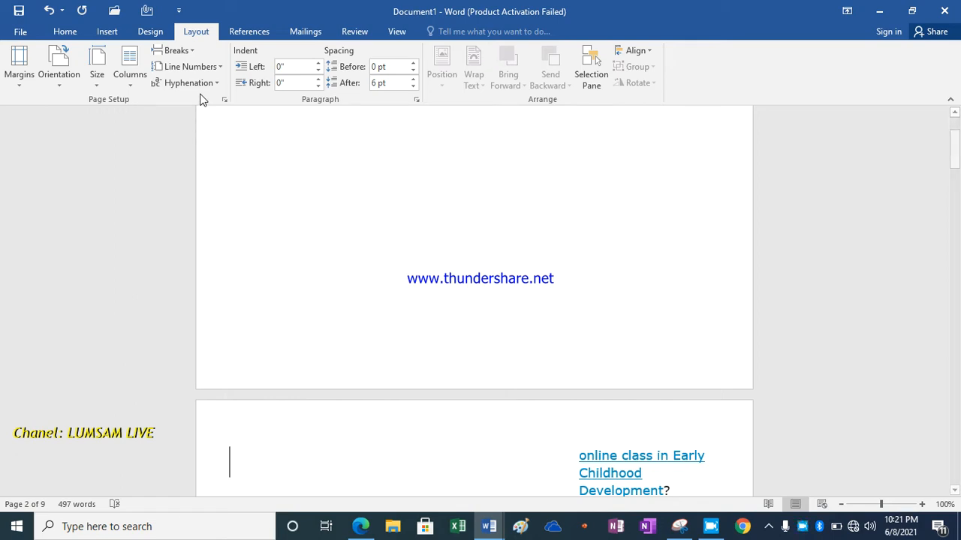
pyautogui.click(49, 12)
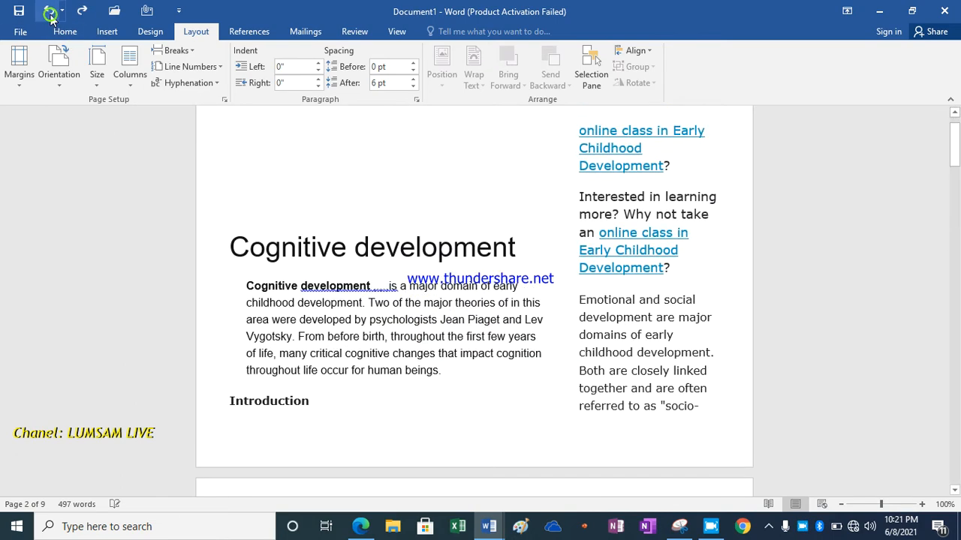
# Step: Try a column break before the Cognitive development heading, check the first page, and undo the break
pyautogui.click(191, 52)
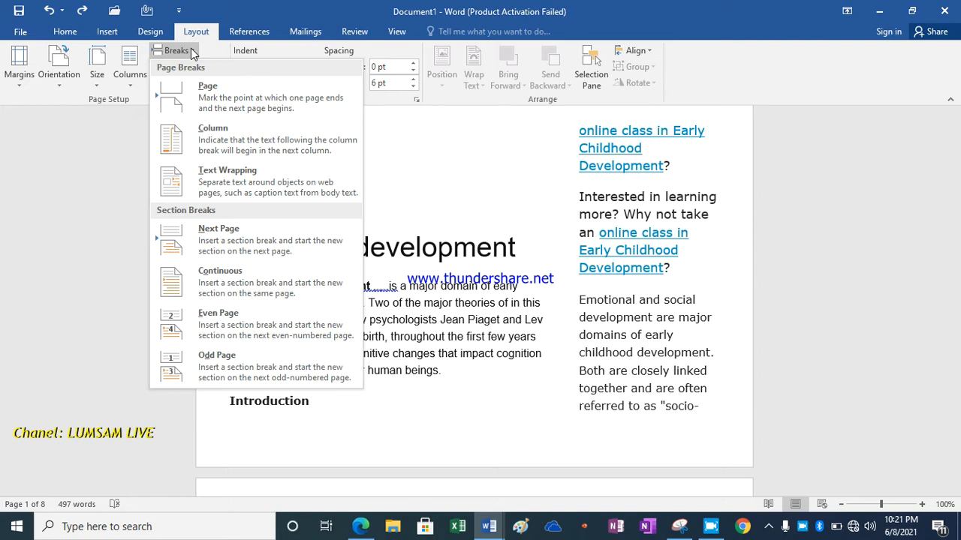
pyautogui.click(233, 142)
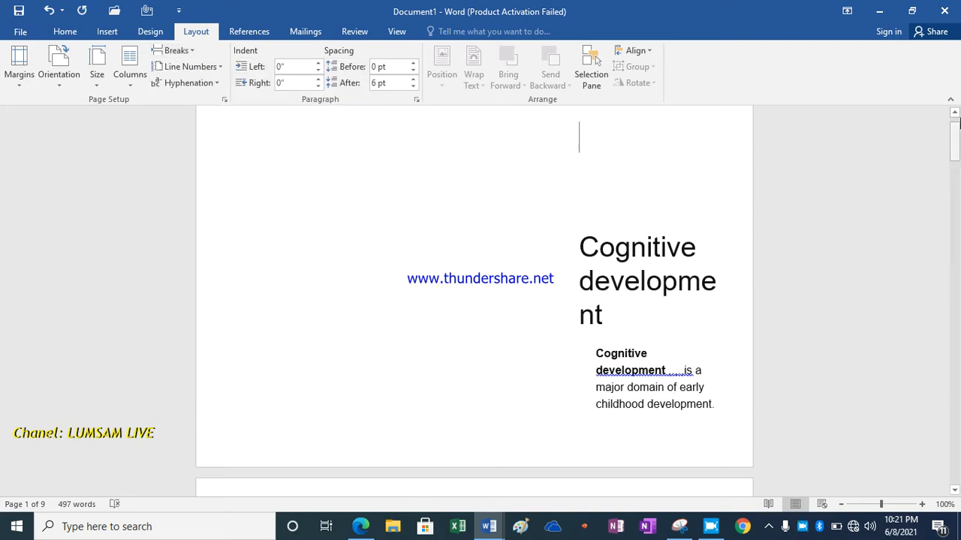
pyautogui.moveTo(955, 143); pyautogui.dragTo(955, 65)
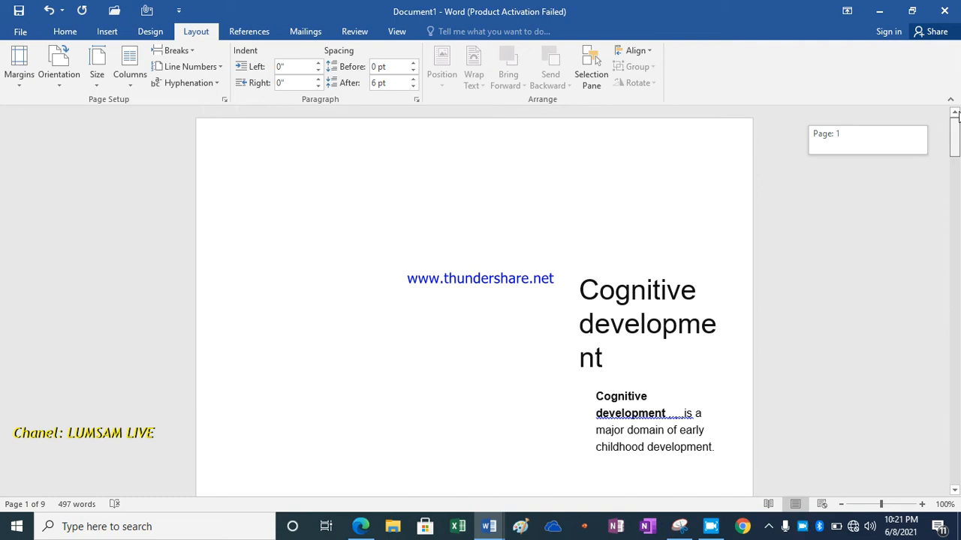
pyautogui.moveTo(958, 134); pyautogui.dragTo(939, 129)
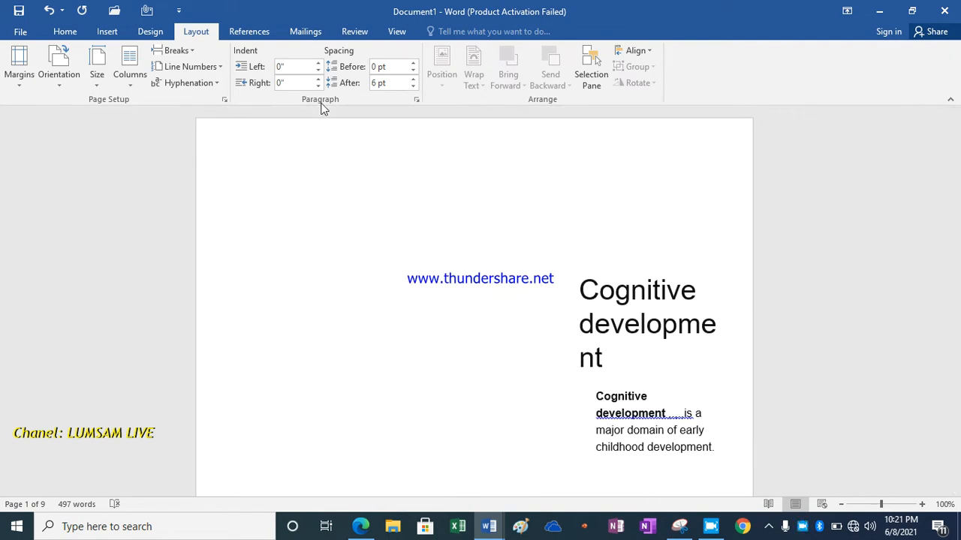
pyautogui.click(48, 9)
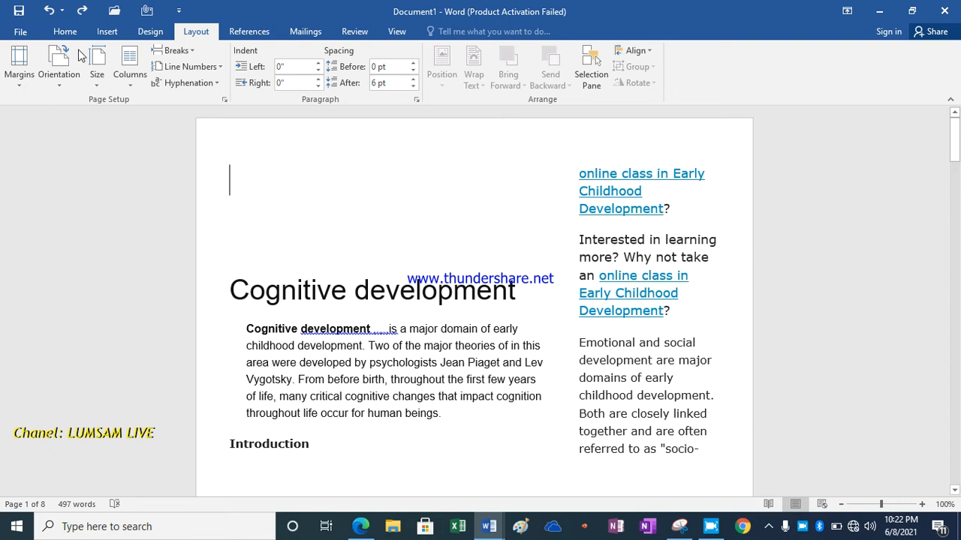
# Step: Return the text to one column and remove the extra indents before the Cognitive development heading and its opening paragraph
pyautogui.click(132, 82)
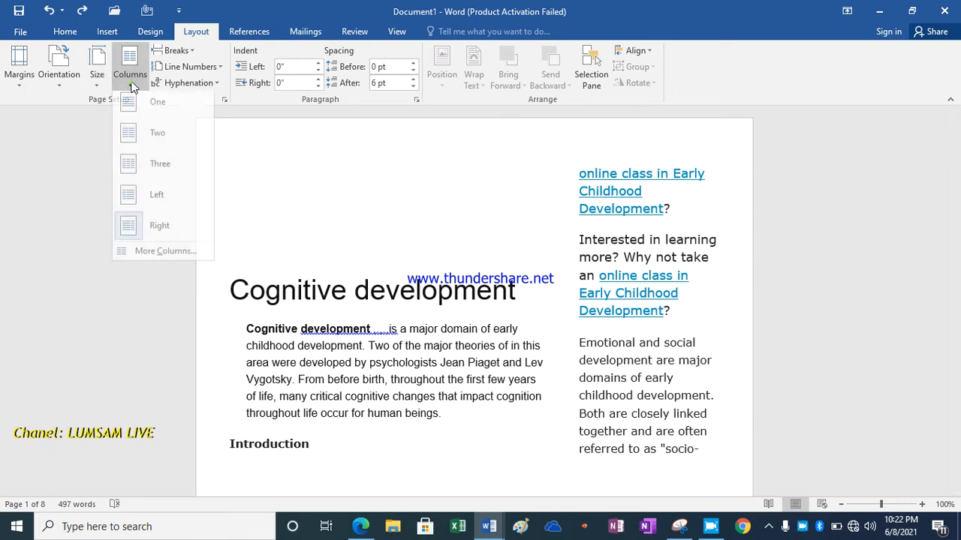
pyautogui.click(156, 109)
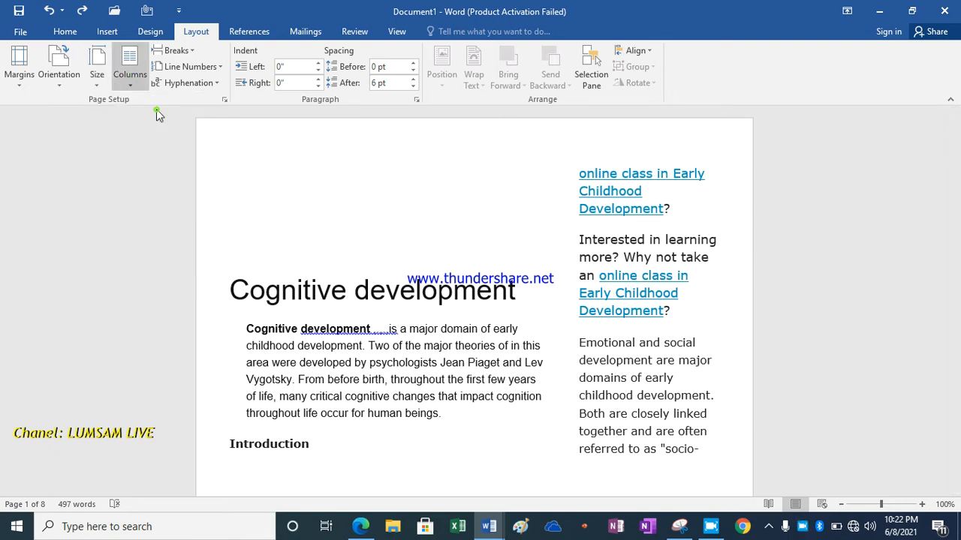
pyautogui.click(234, 289)
pyautogui.press('BackSpace')
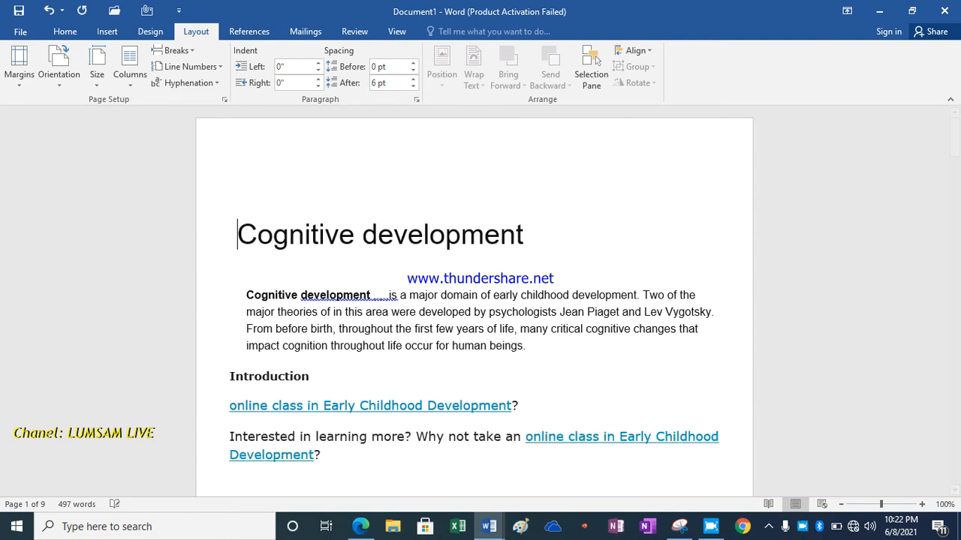
pyautogui.click(249, 297)
pyautogui.press('BackSpace')
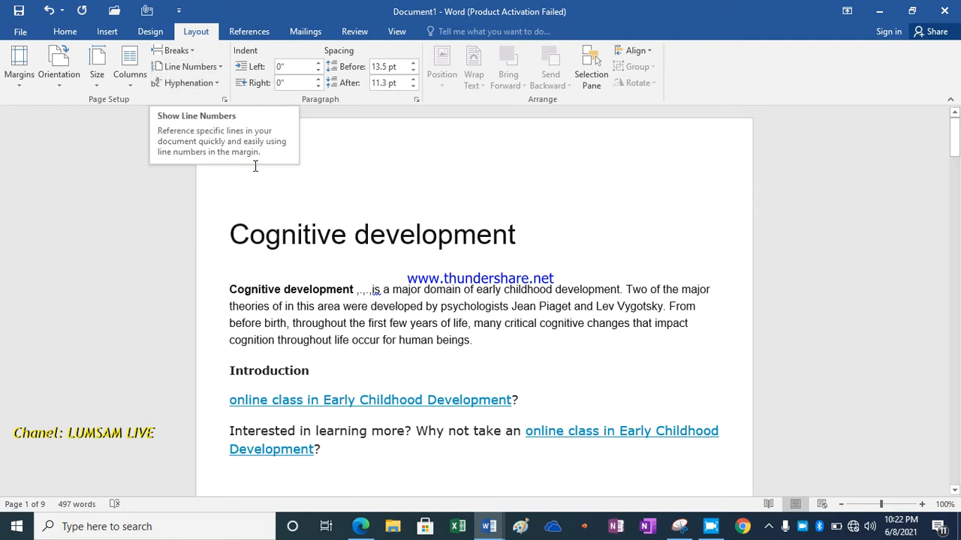
# Step: Show line numbers that restart on each page and check them on the first two text pages
pyautogui.click(220, 68)
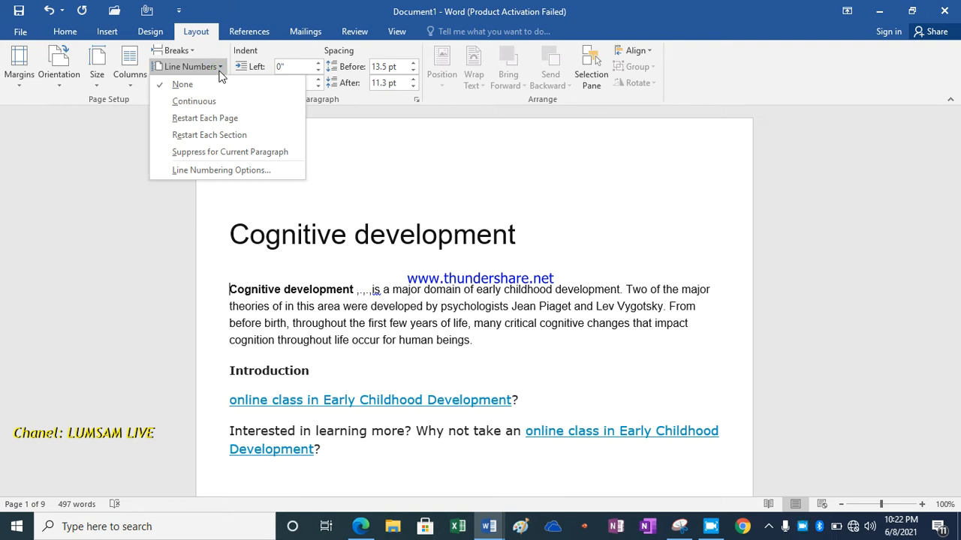
pyautogui.click(211, 120)
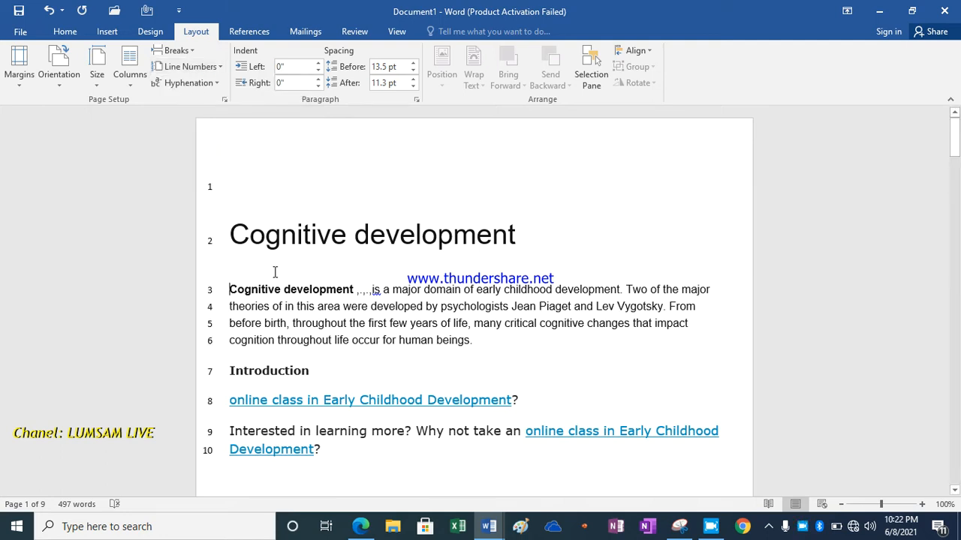
pyautogui.click(226, 186)
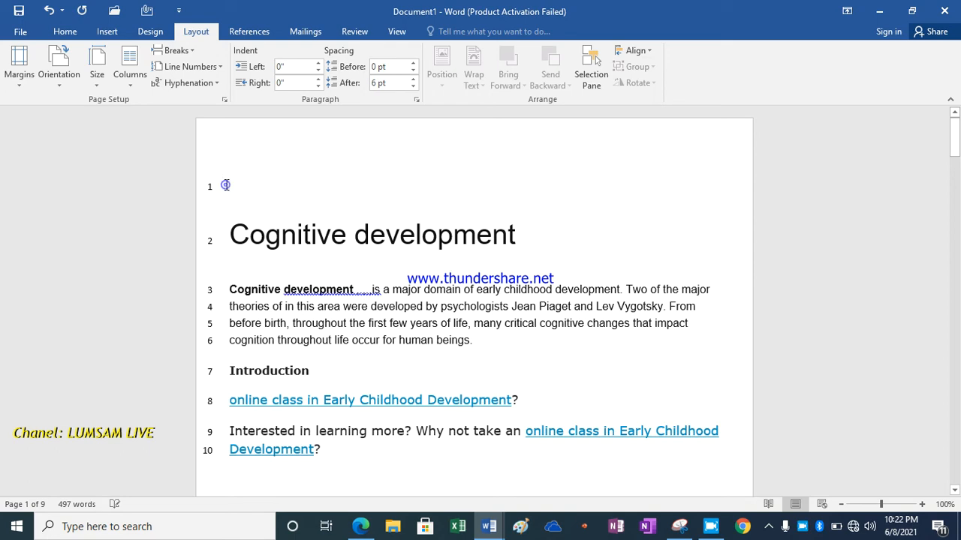
pyautogui.doubleClick(226, 185)
pyautogui.click(231, 188)
pyautogui.moveTo(956, 154); pyautogui.dragTo(941, 181)
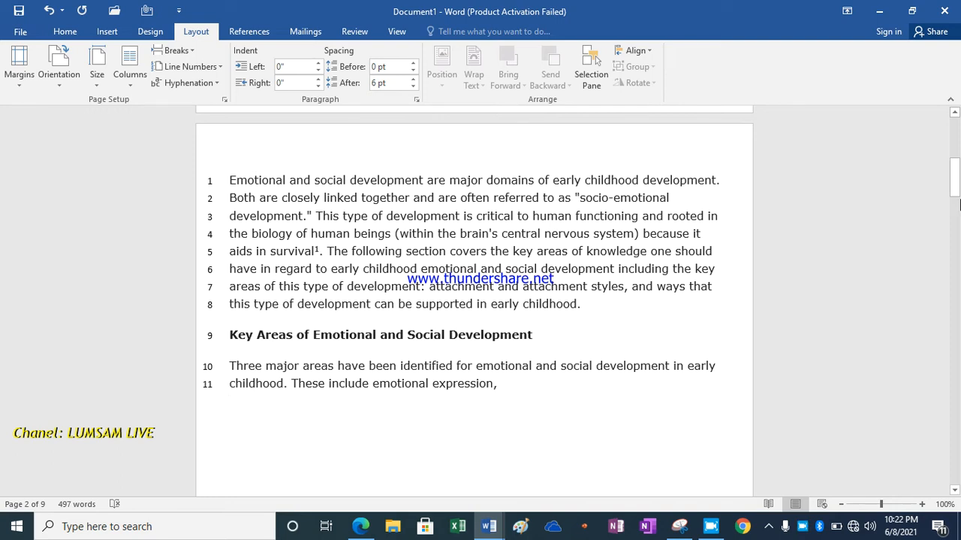
pyautogui.moveTo(956, 195); pyautogui.dragTo(956, 129)
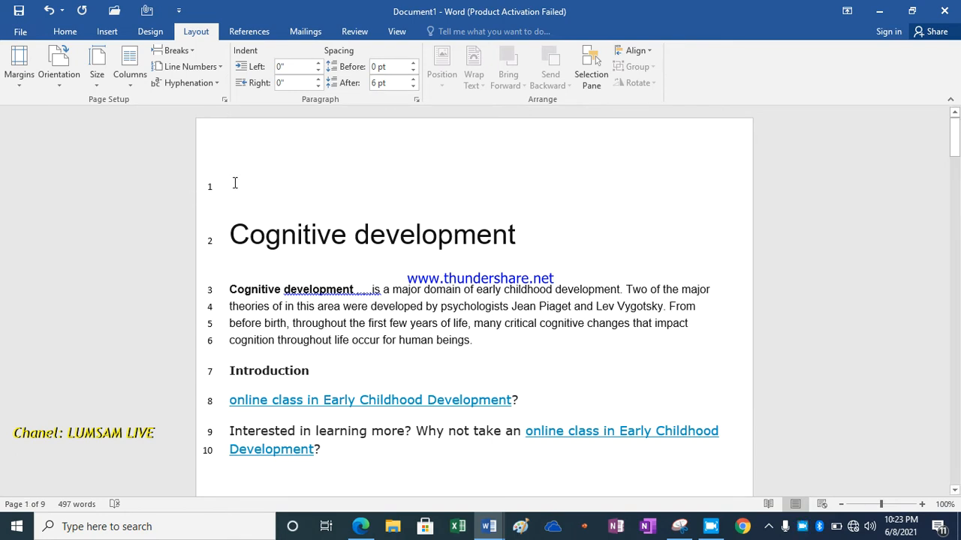
# Step: Try the text HHH on the empty first line above the heading and delete it
pyautogui.write('HHH')
pyautogui.press('BackSpace')
pyautogui.press('BackSpace')
pyautogui.press('BackSpace')
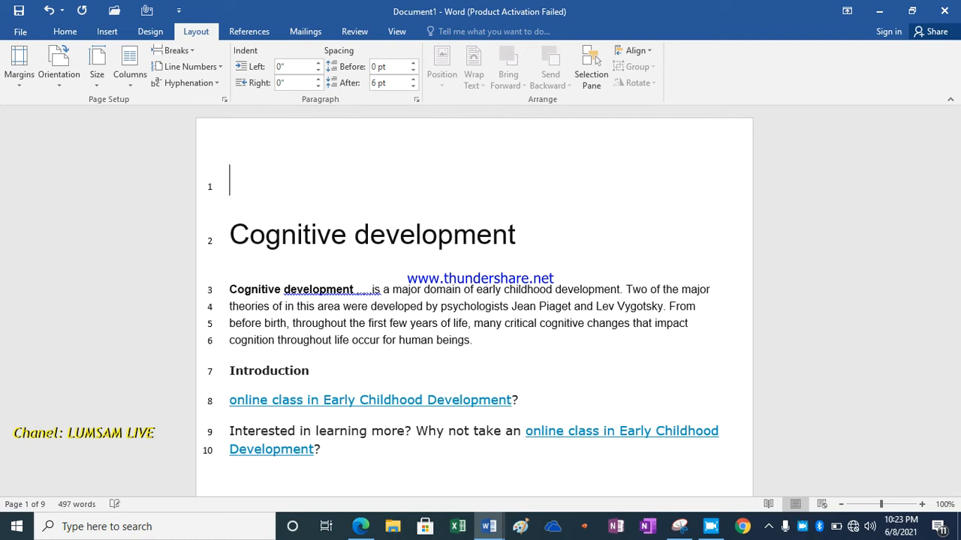
# Step: Turn line numbering off, try the Restart Each Page option once more, and set line numbers back to None
pyautogui.click(210, 66)
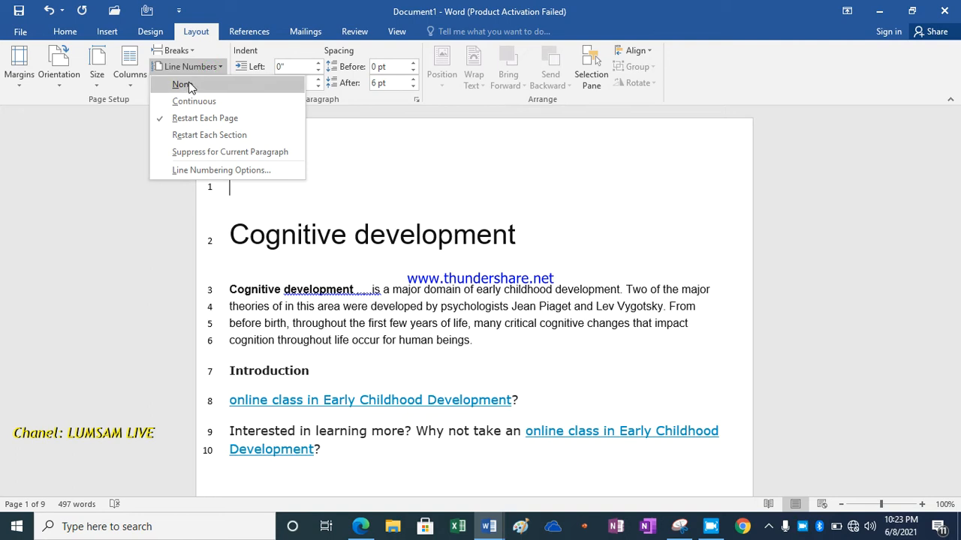
pyautogui.click(188, 87)
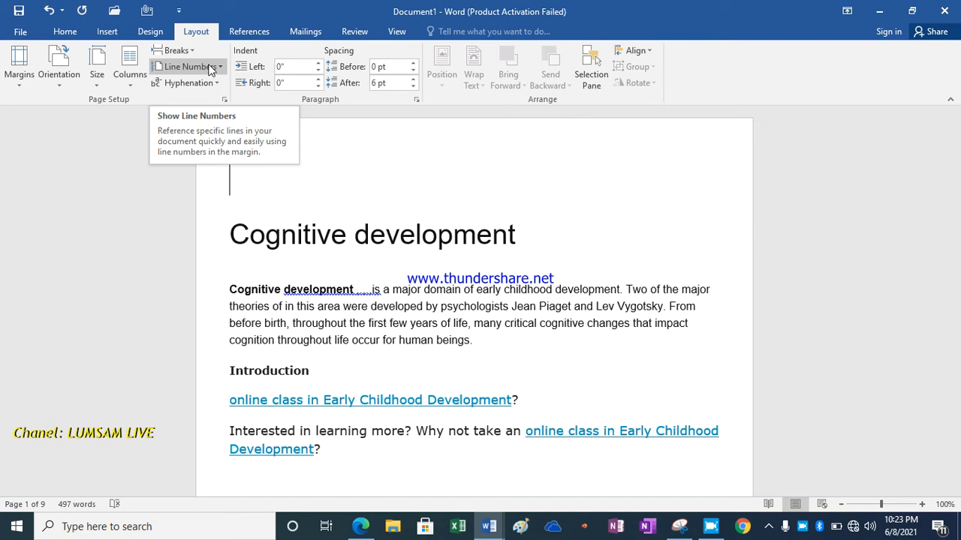
pyautogui.click(210, 68)
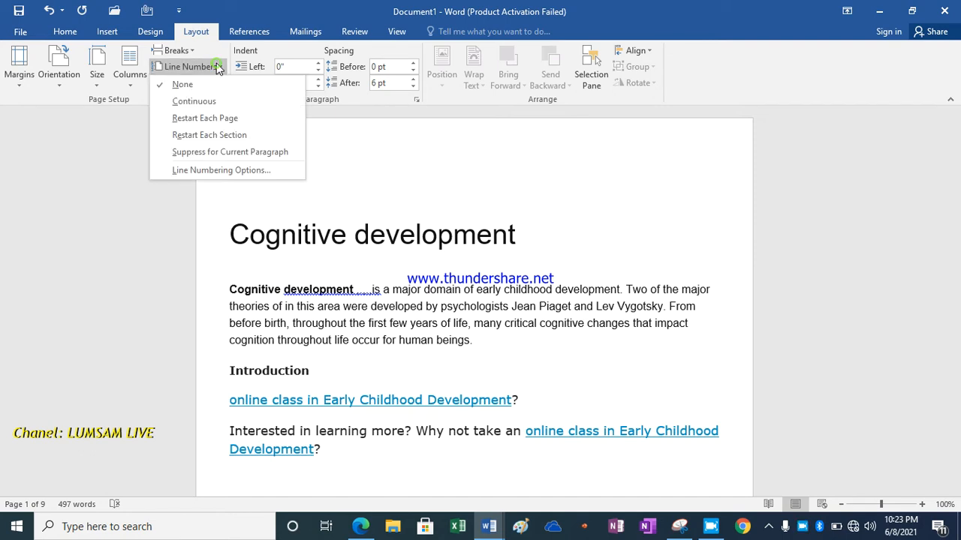
pyautogui.click(214, 119)
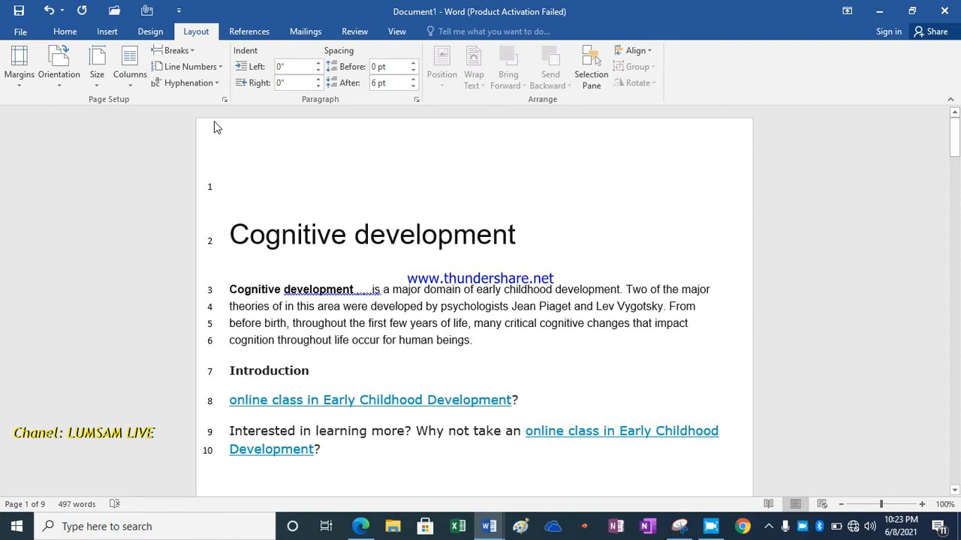
pyautogui.click(218, 68)
pyautogui.click(200, 81)
# Step: Select the opening paragraph under Cognitive development, try a left indent of 0.5", and reduce it to 0.2"
pyautogui.click(229, 291)
pyautogui.moveTo(230, 291); pyautogui.dragTo(469, 331)
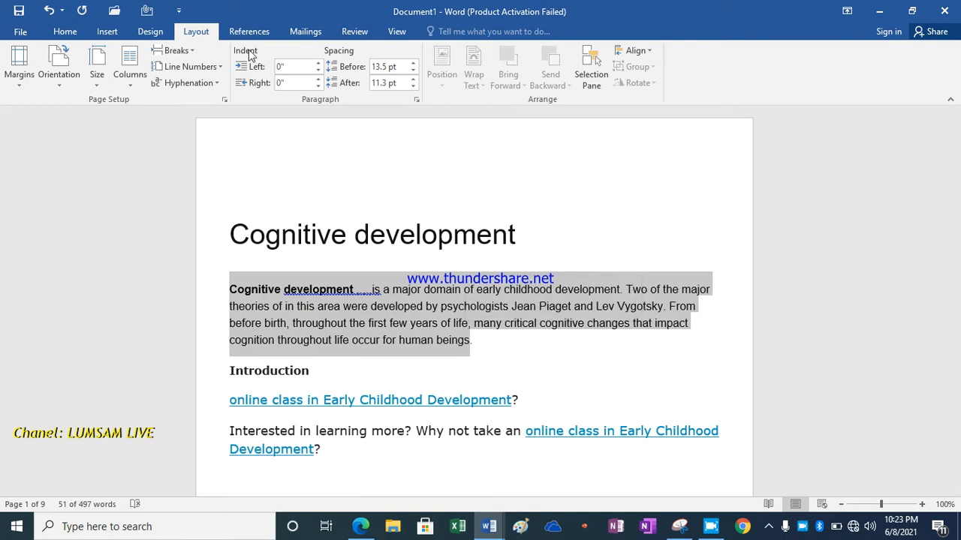
pyautogui.click(319, 65)
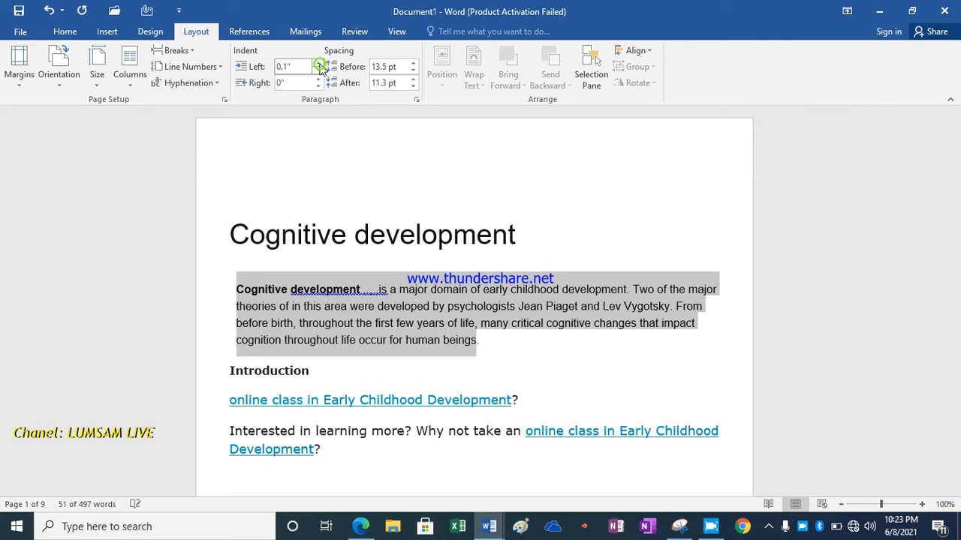
pyautogui.click(319, 65)
pyautogui.click(319, 64)
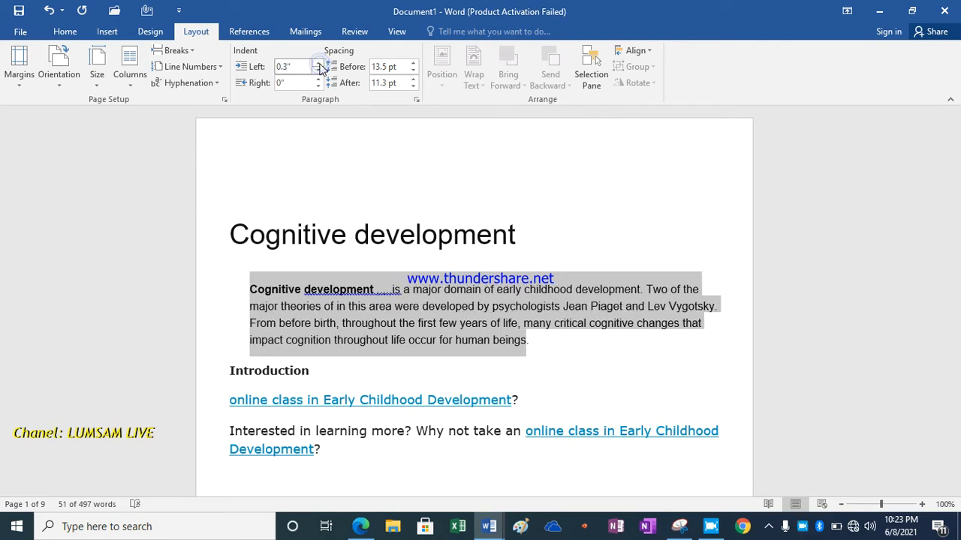
pyautogui.click(319, 65)
pyautogui.click(319, 66)
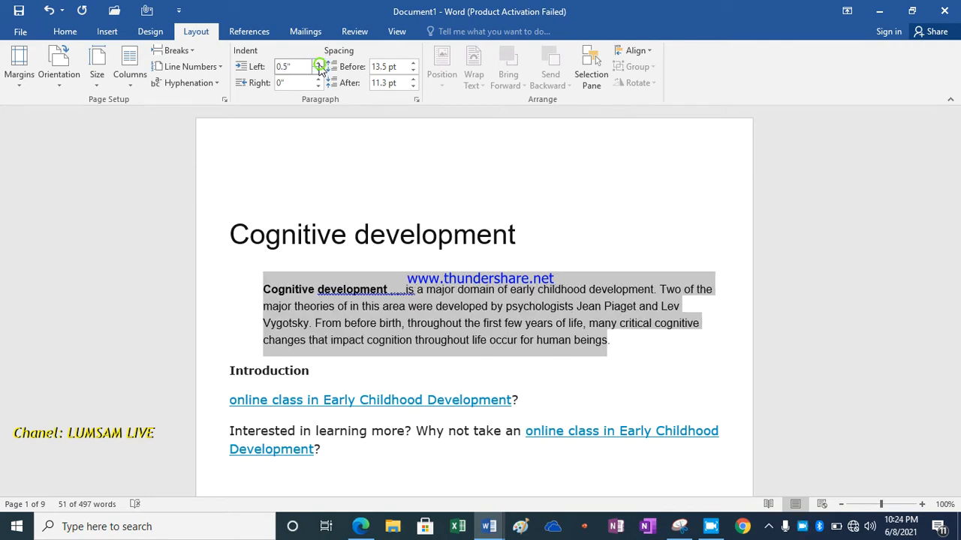
pyautogui.click(319, 72)
pyautogui.click(319, 72)
pyautogui.click(319, 72)
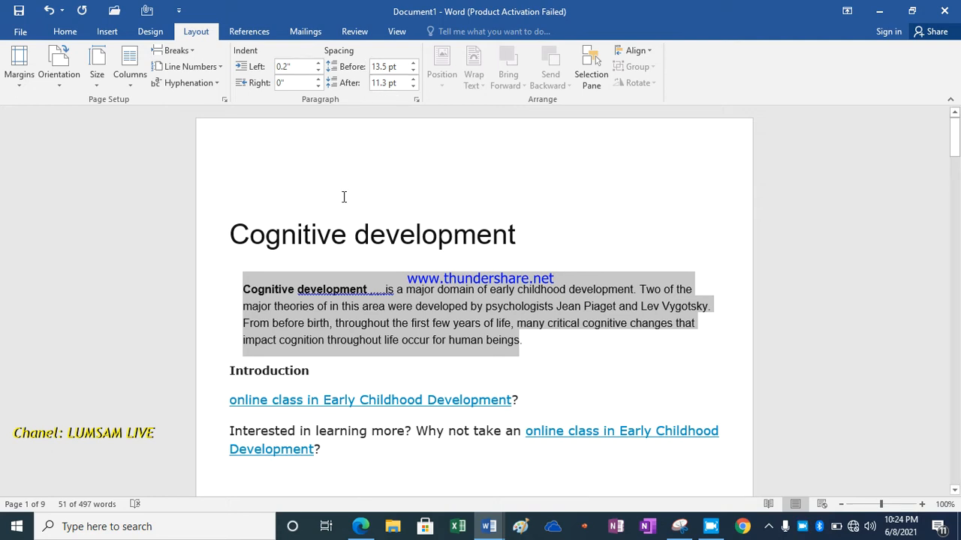
# Step: Try 36 pt spacing before the selected opening paragraph and reduce it to 18 pt
pyautogui.click(412, 63)
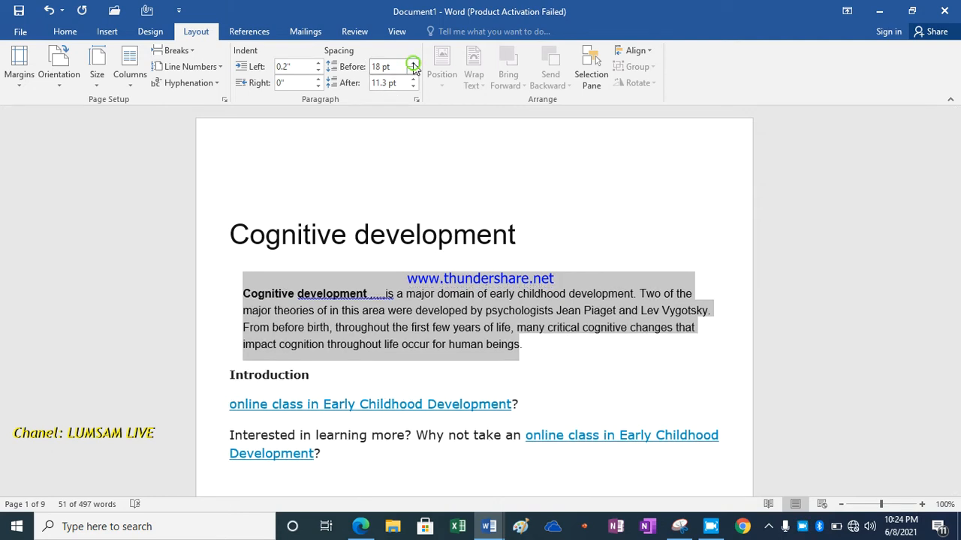
pyautogui.click(413, 64)
pyautogui.click(413, 63)
pyautogui.click(413, 63)
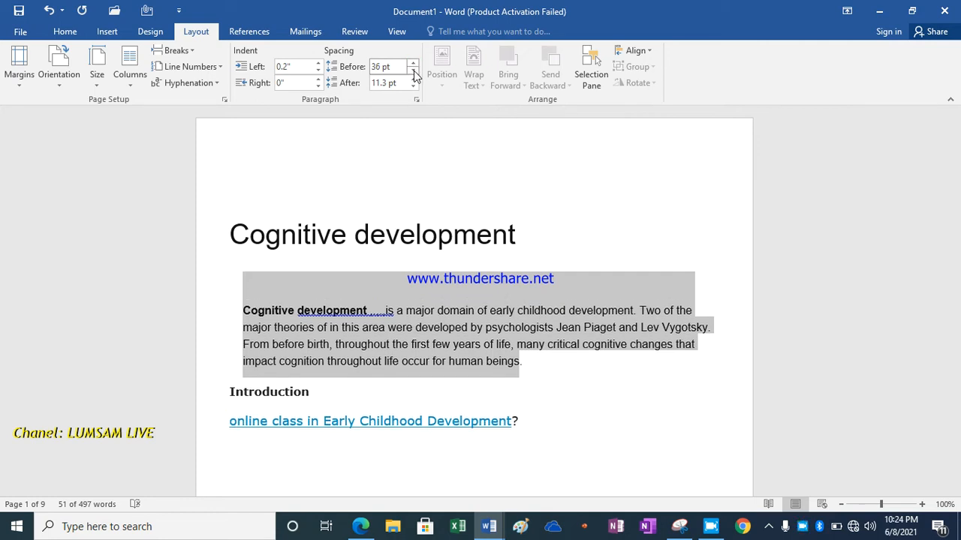
pyautogui.click(413, 72)
pyautogui.click(413, 72)
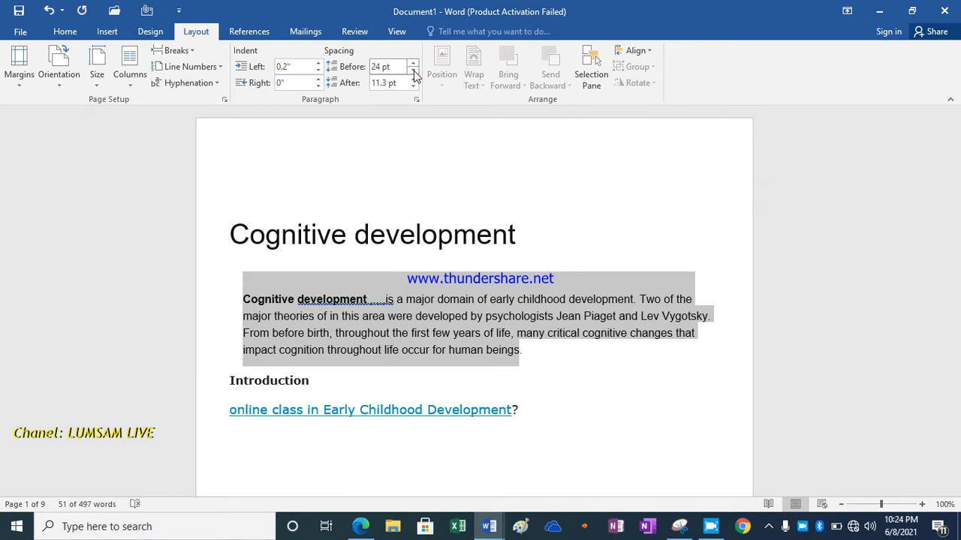
pyautogui.click(413, 72)
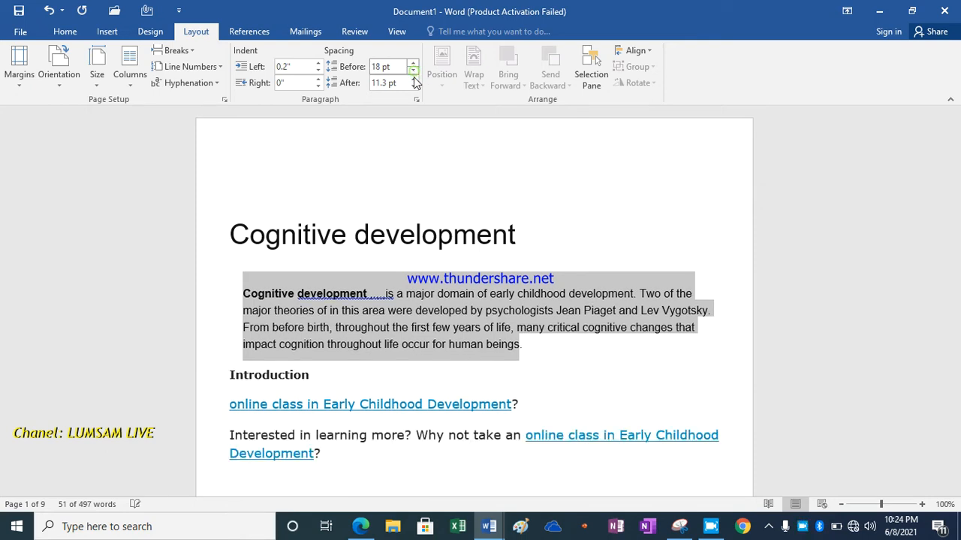
# Step: Reduce the opening paragraph's after spacing below 6 pt, raise it to 18 pt, and deselect the paragraph
pyautogui.click(413, 86)
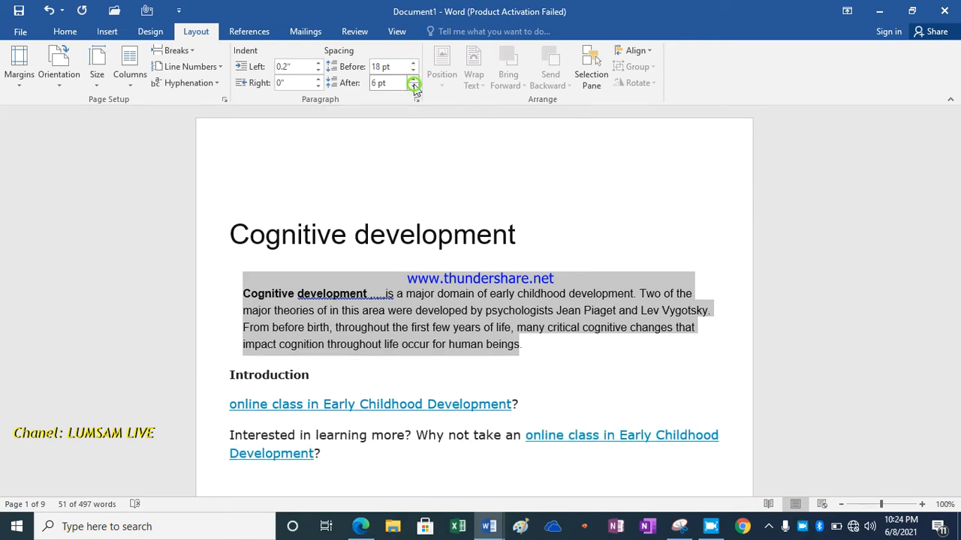
pyautogui.click(413, 87)
pyautogui.click(413, 78)
pyautogui.click(413, 78)
pyautogui.click(413, 79)
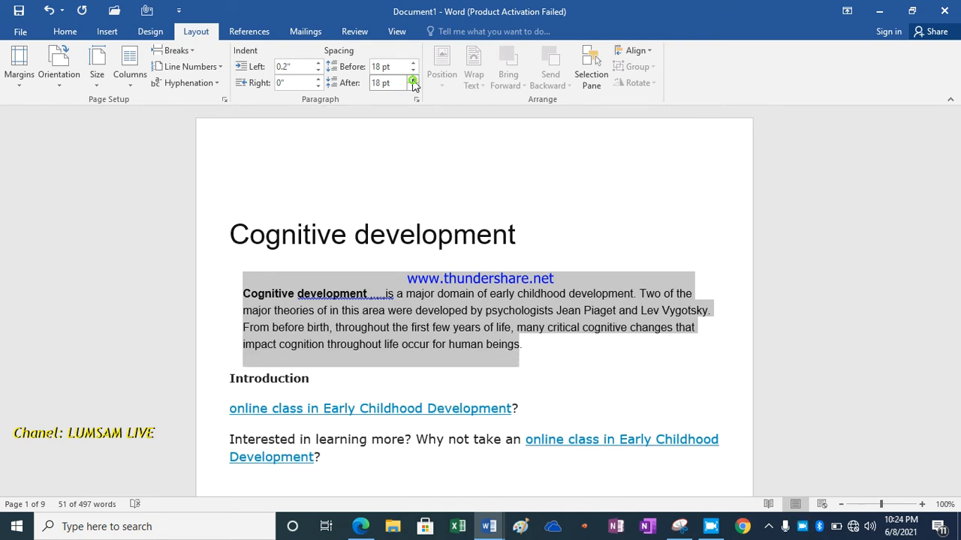
pyautogui.click(532, 354)
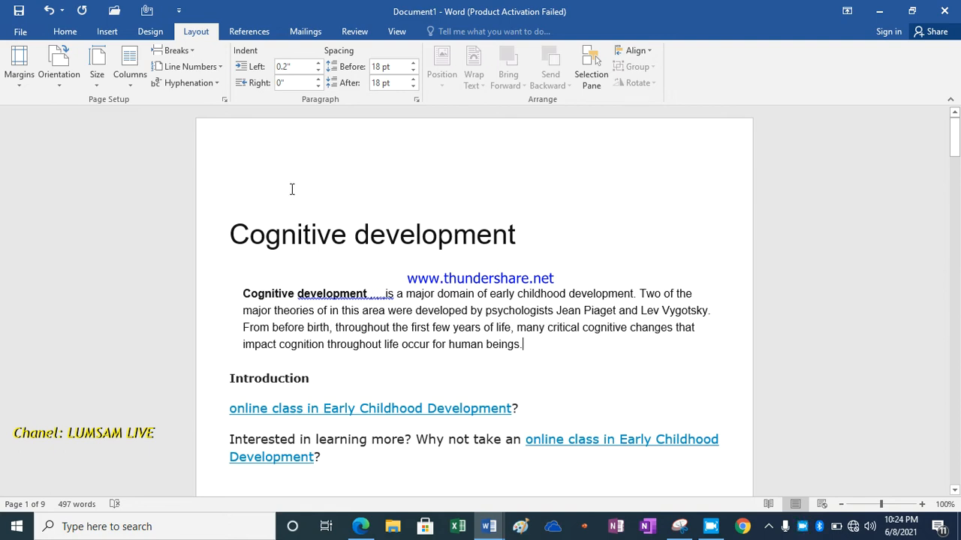
# Step: Enter ".," on the empty line above the heading and review its indent, spacing, and line and page break settings
pyautogui.click(489, 196)
pyautogui.write('.,')
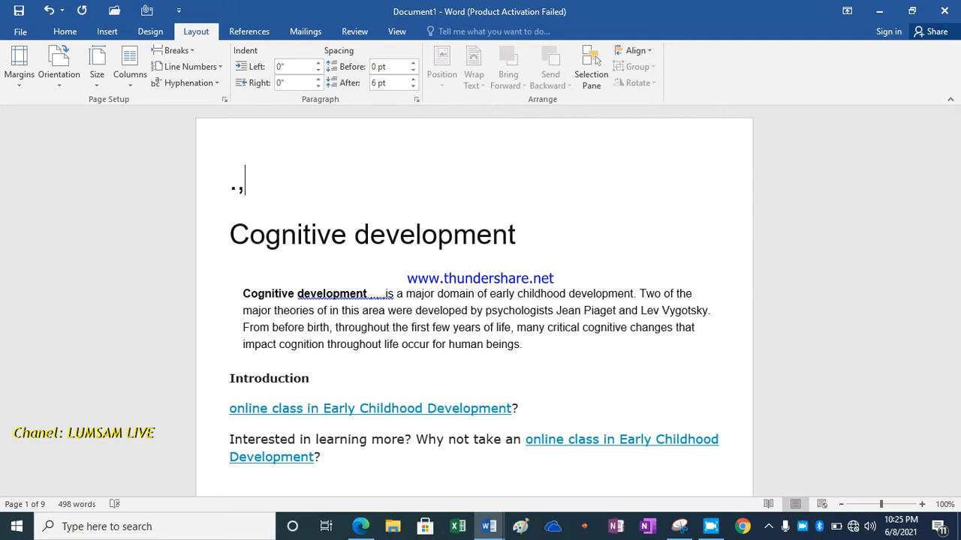
pyautogui.click(417, 102)
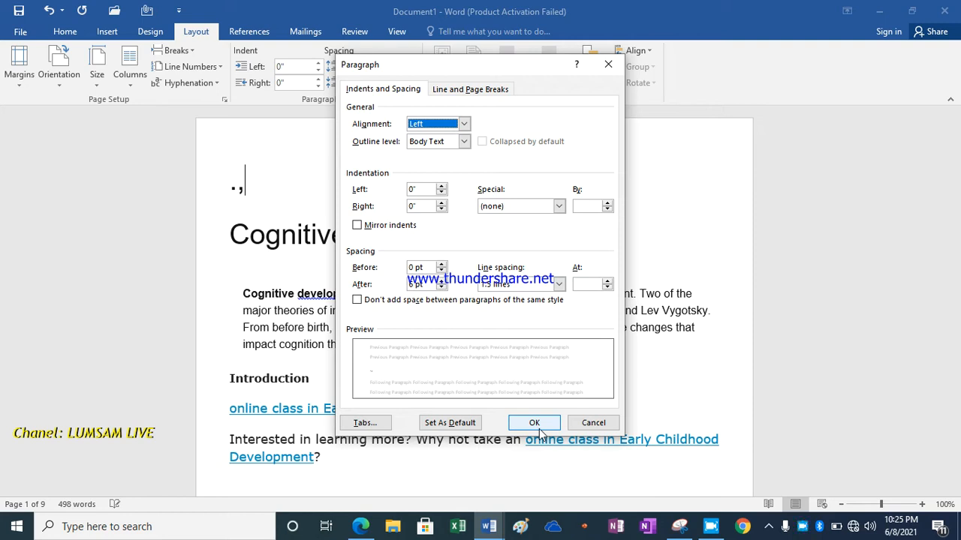
pyautogui.click(469, 88)
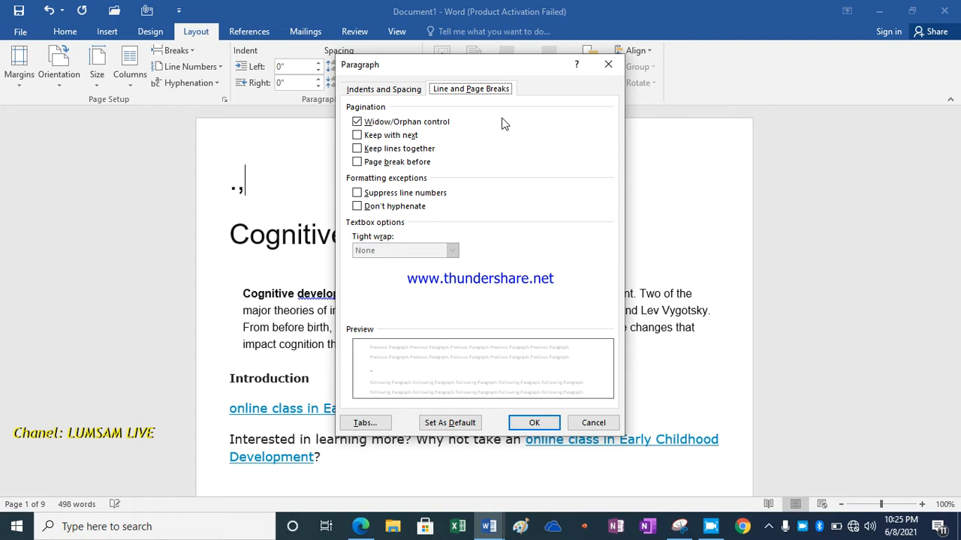
pyautogui.click(533, 422)
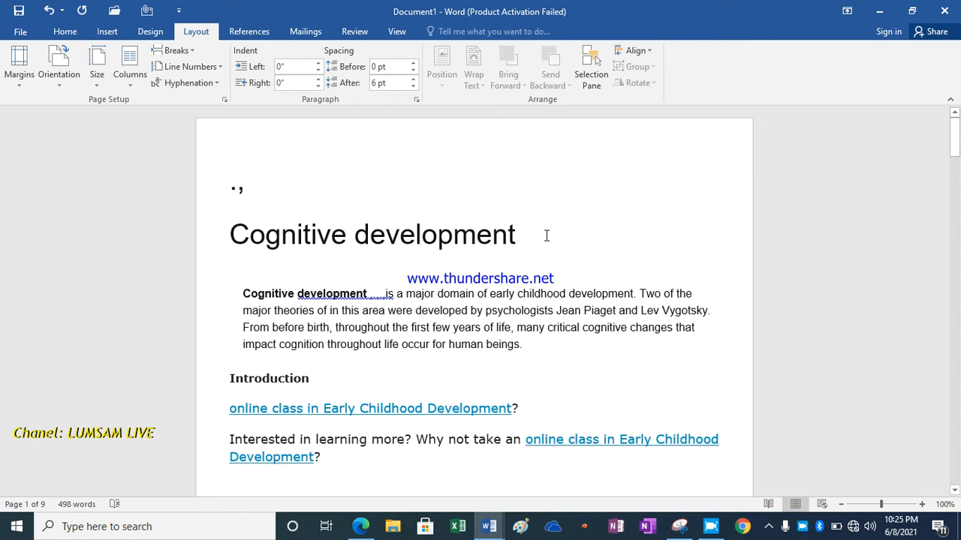
# Step: Delete the ".," text and remove the empty line above the Cognitive development heading
pyautogui.press('BackSpace')
pyautogui.press('BackSpace')
pyautogui.click(231, 235)
pyautogui.press('BackSpace')
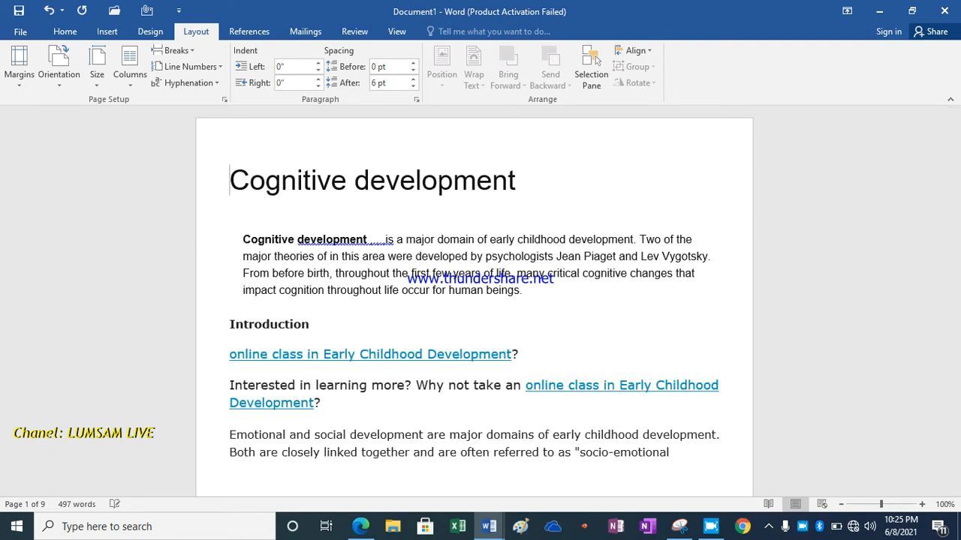
# Step: Try a page break before the Cognitive development heading and delete it
pyautogui.click(250, 32)
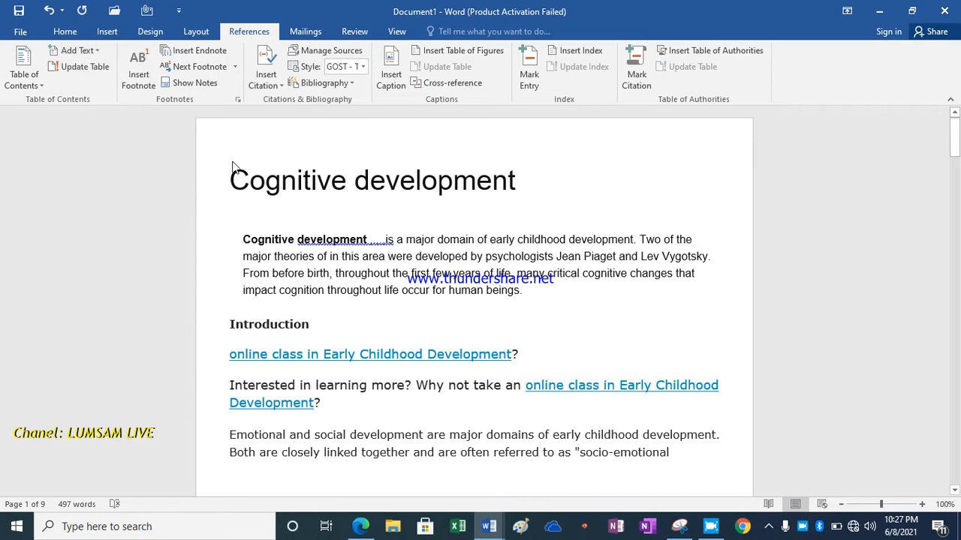
pyautogui.click(104, 34)
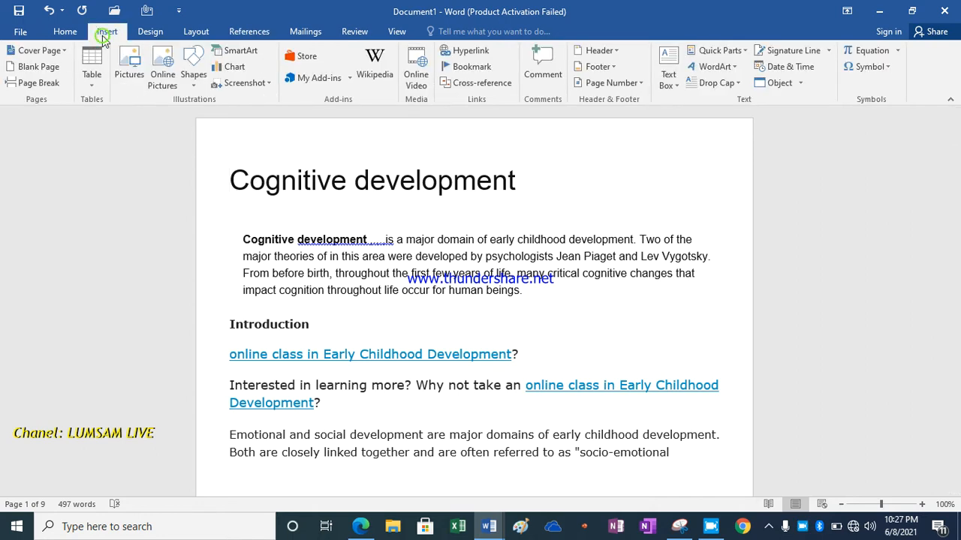
pyautogui.click(42, 84)
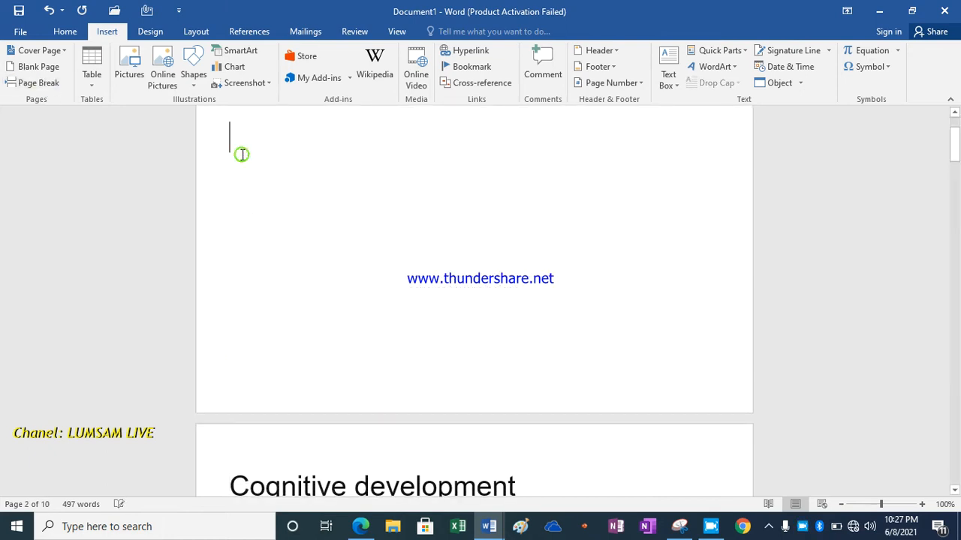
pyautogui.press('Delete')
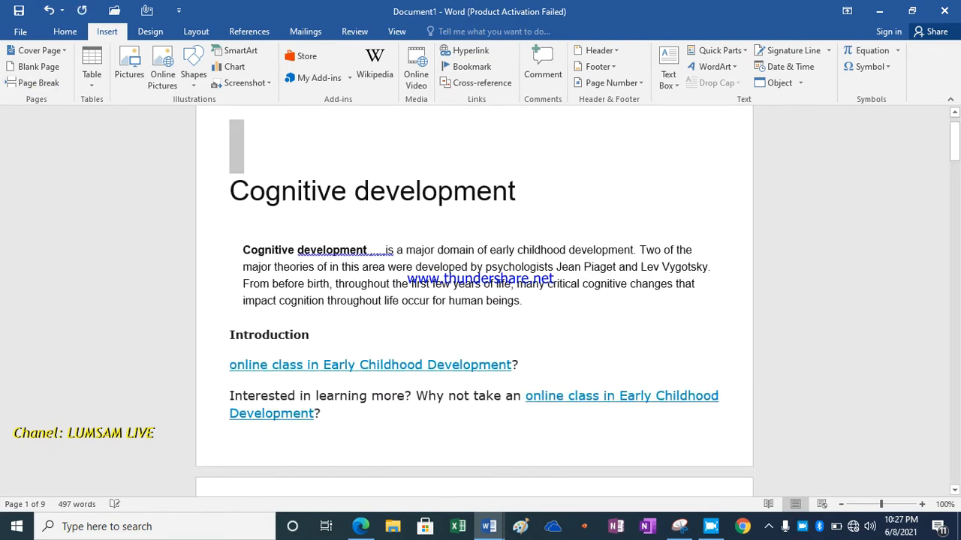
pyautogui.press('Delete')
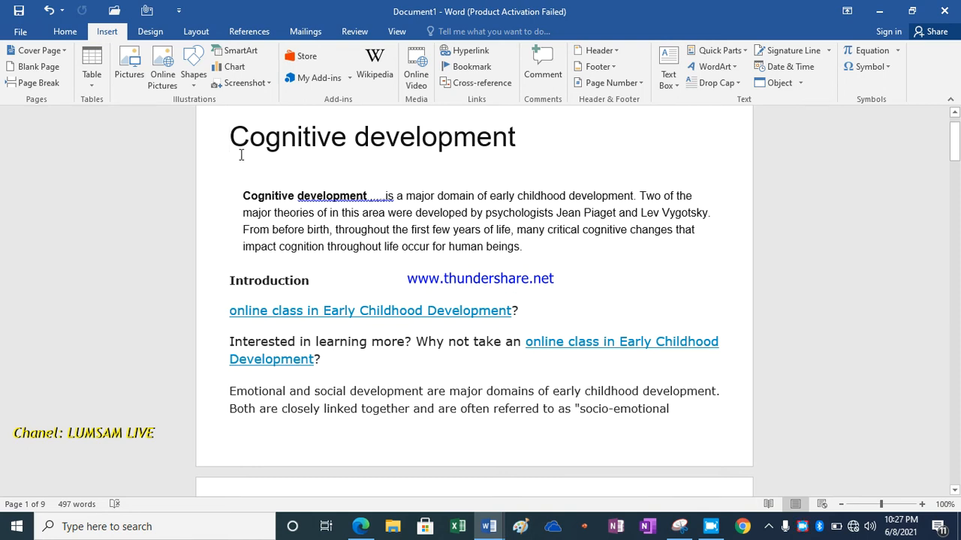
# Step: Insert a page break before the Cognitive development heading and place the cursor on the blank first page
pyautogui.click(29, 82)
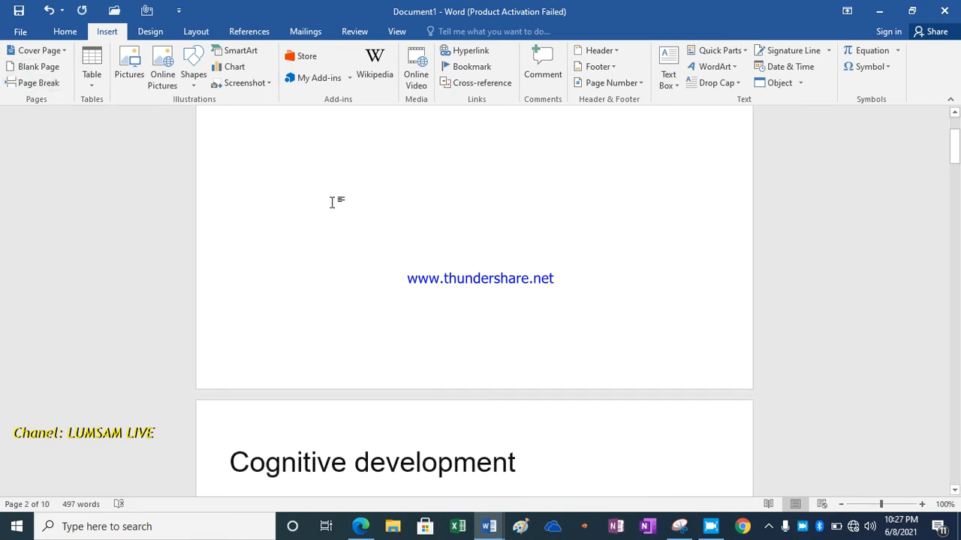
pyautogui.moveTo(956, 164); pyautogui.dragTo(954, 141)
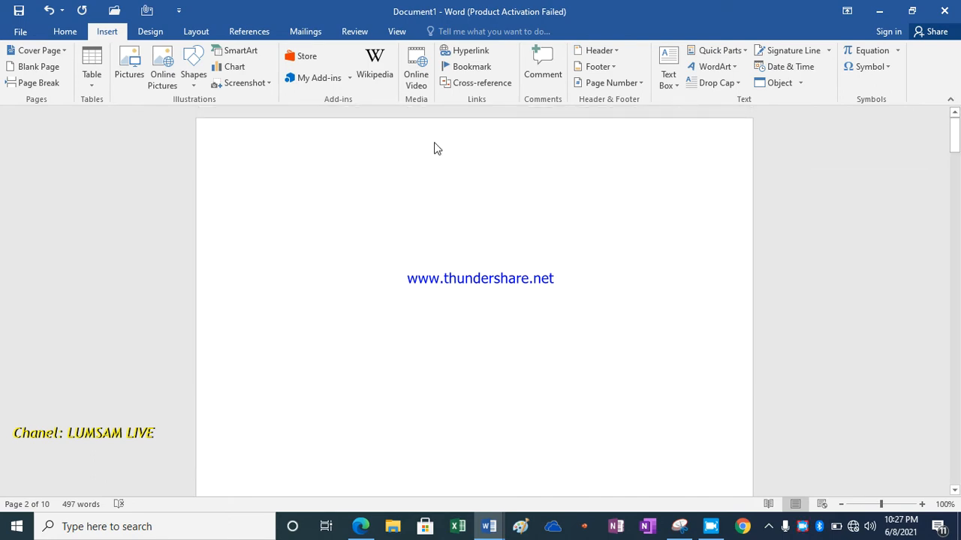
pyautogui.click(274, 180)
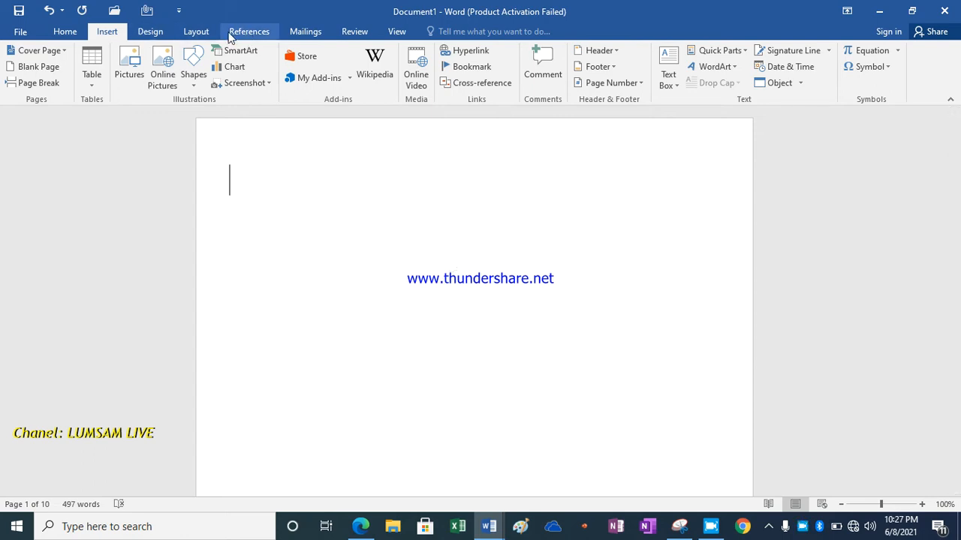
# Step: Apply the Heading 1 style to the Cognitive development title on page 2
pyautogui.click(265, 31)
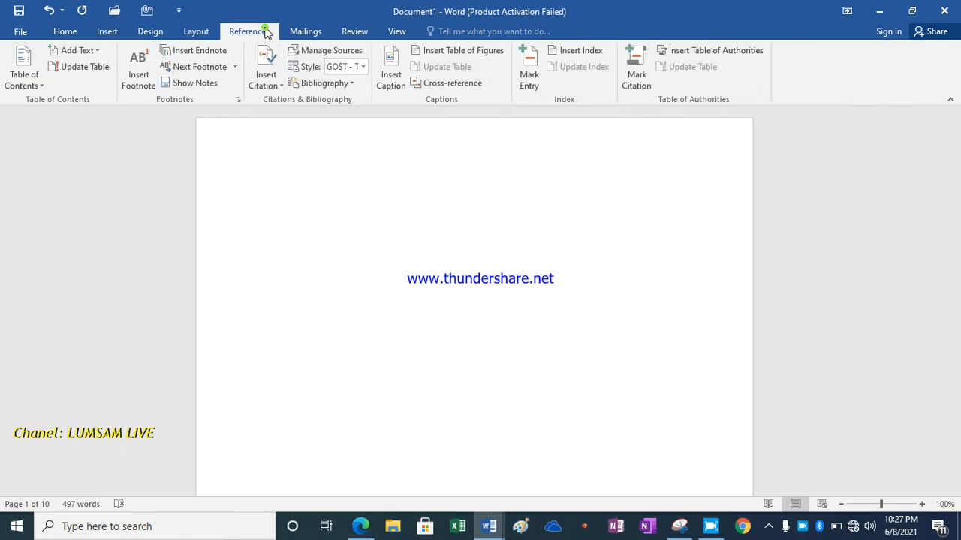
pyautogui.moveTo(956, 133); pyautogui.dragTo(956, 180)
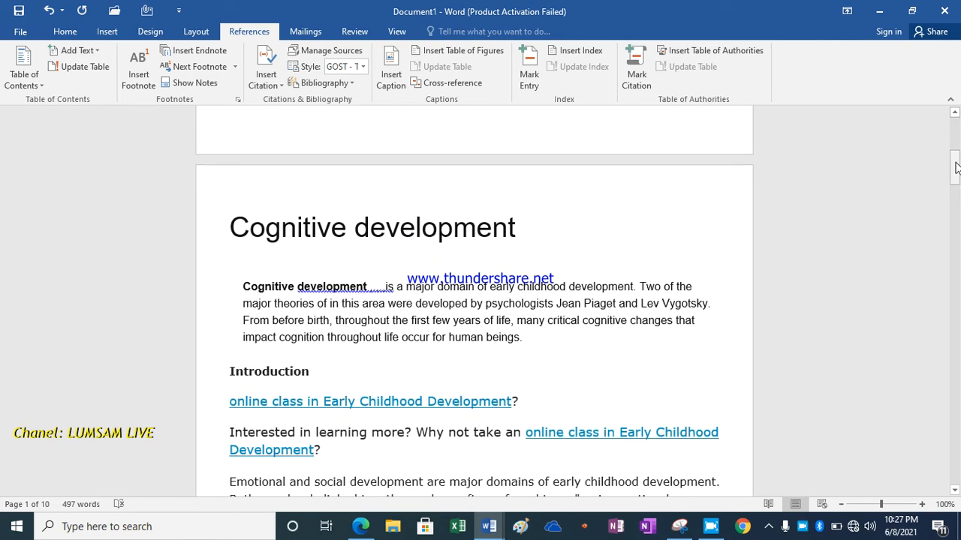
pyautogui.click(231, 226)
pyautogui.click(66, 32)
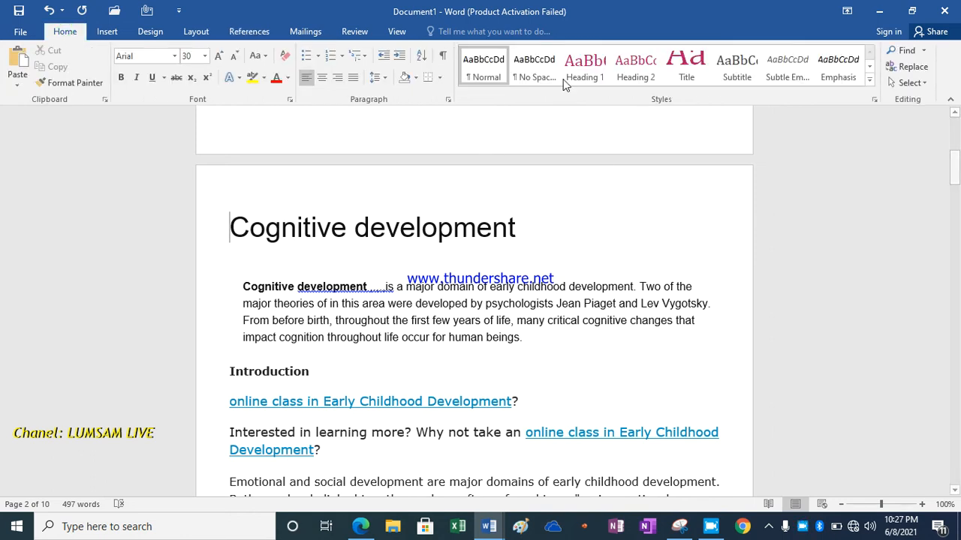
pyautogui.click(586, 67)
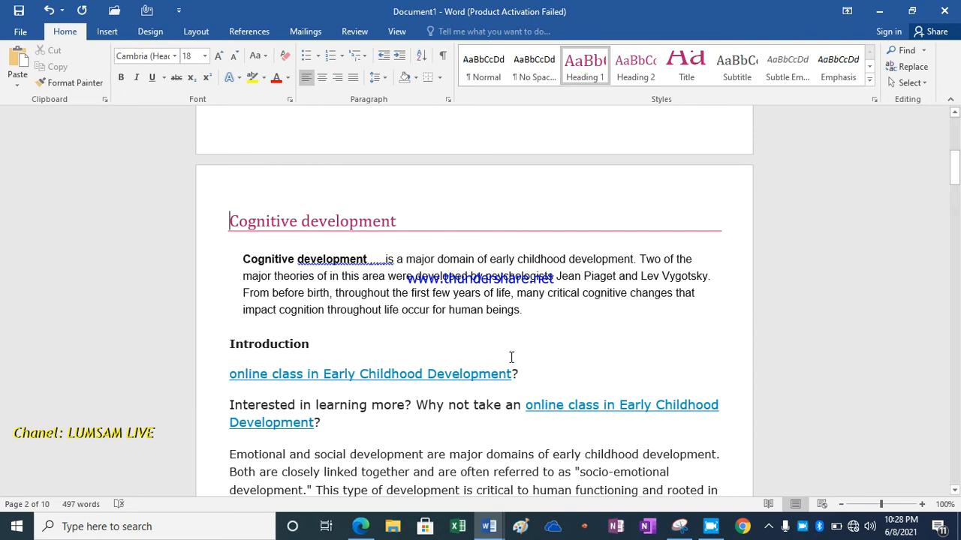
# Step: Apply Heading 2 to Introduction and Heading 3 to the "online class in Early Childhood Development?" line below it
pyautogui.click(231, 345)
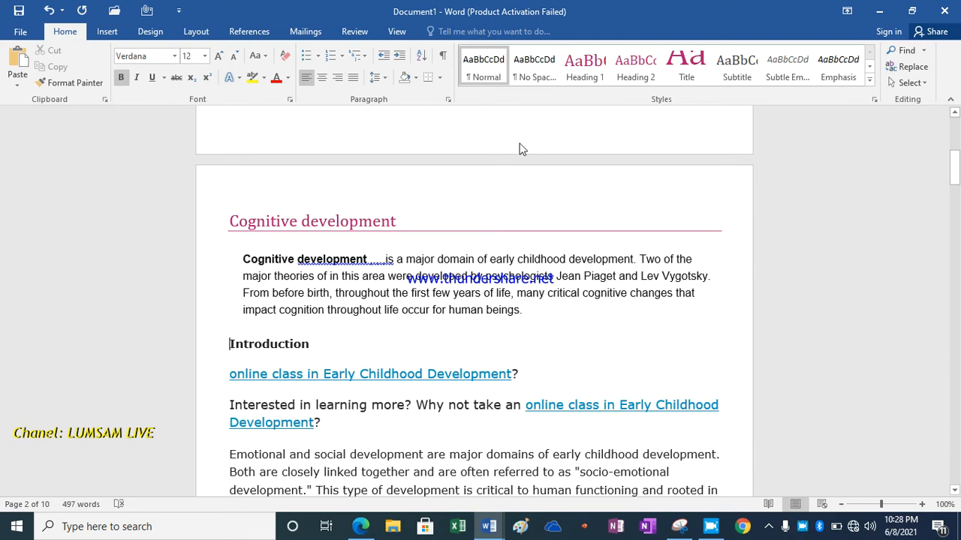
pyautogui.click(637, 69)
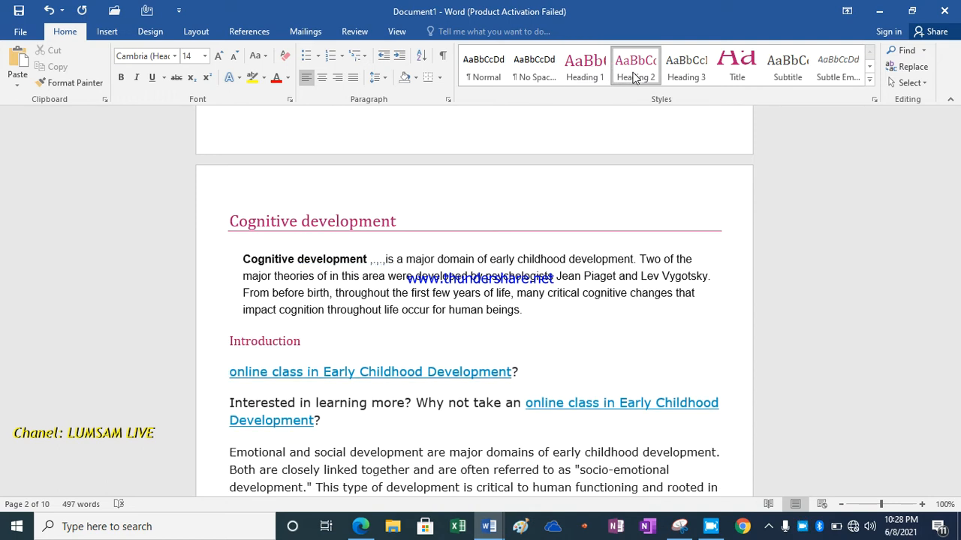
pyautogui.click(230, 373)
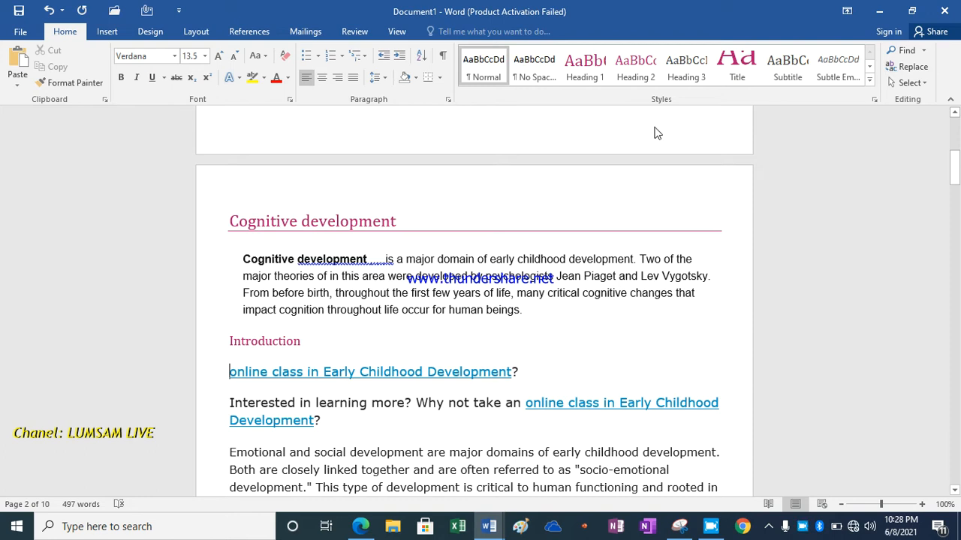
pyautogui.click(685, 75)
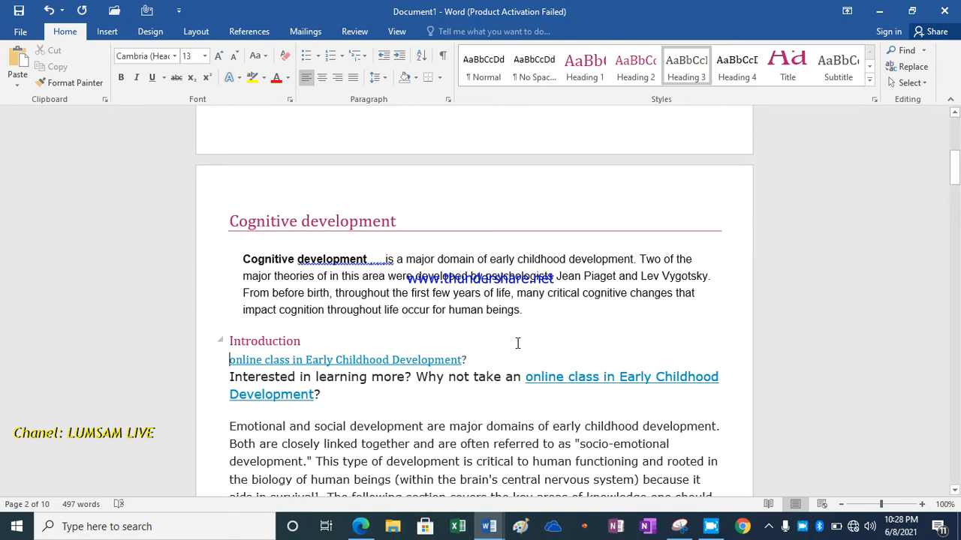
# Step: Apply Heading 2 to "Key Areas of Emotional and Social Development" and to "Figure1.figurative Language"
pyautogui.moveTo(953, 180); pyautogui.dragTo(955, 223)
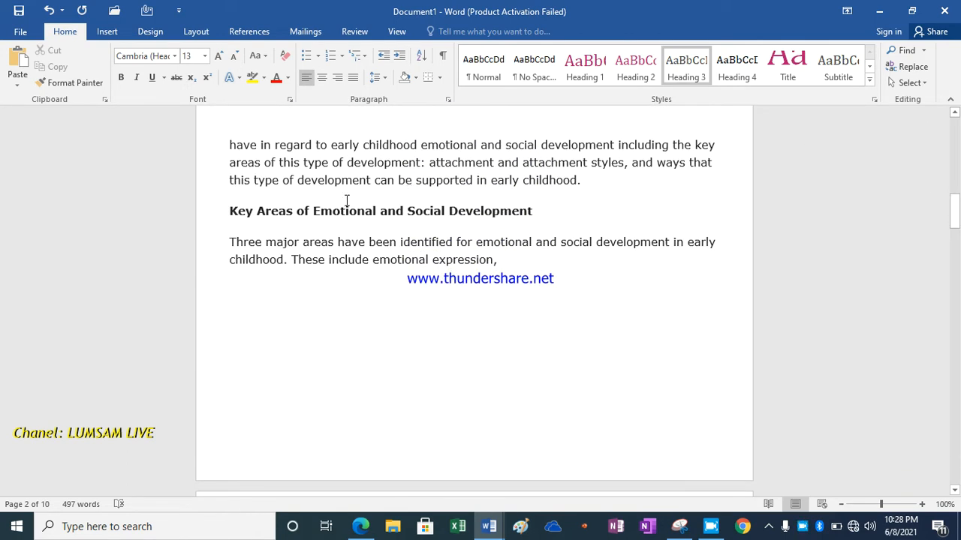
pyautogui.click(229, 211)
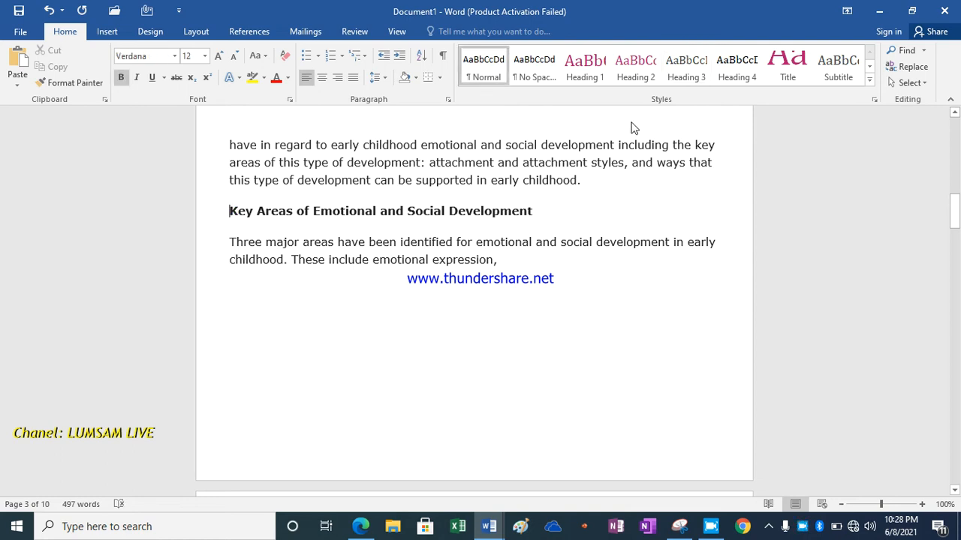
pyautogui.click(635, 75)
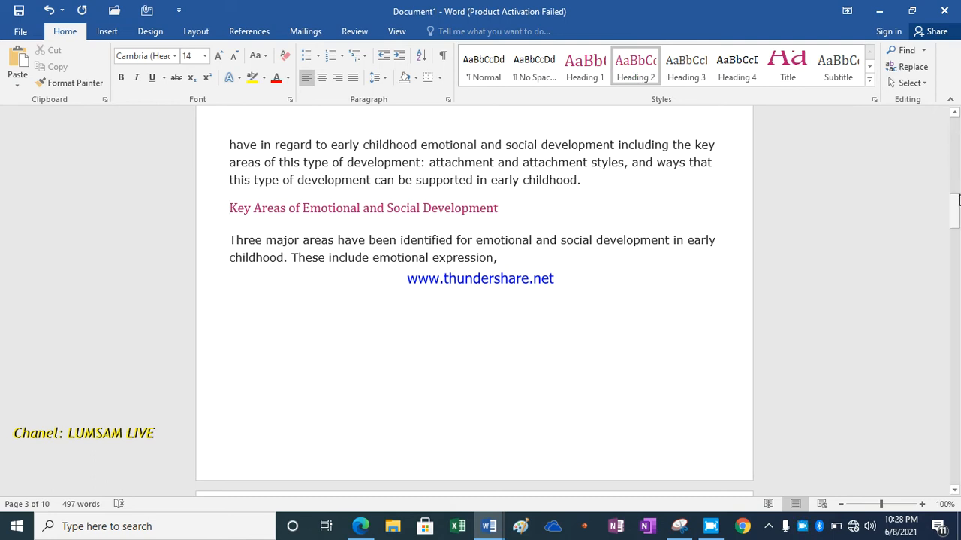
pyautogui.moveTo(958, 199); pyautogui.dragTo(958, 234)
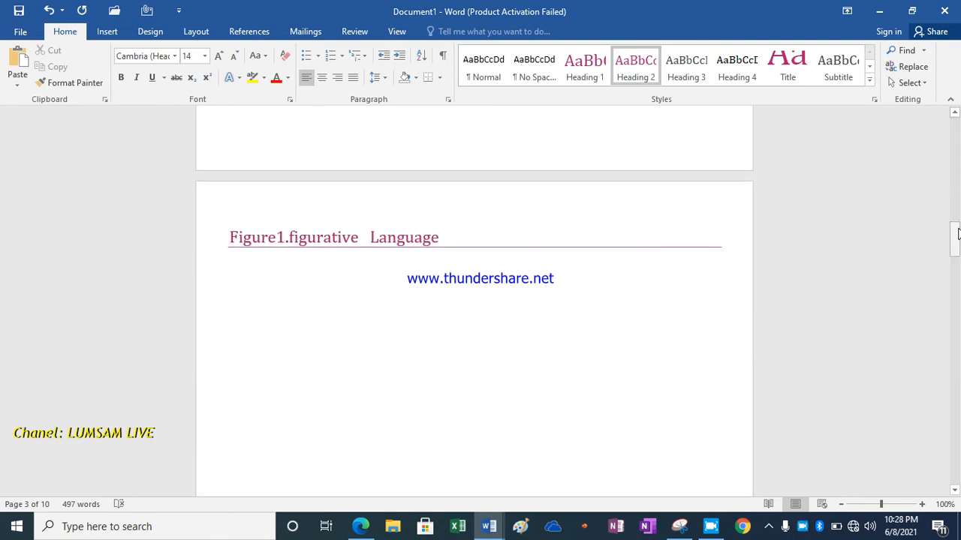
pyautogui.click(232, 237)
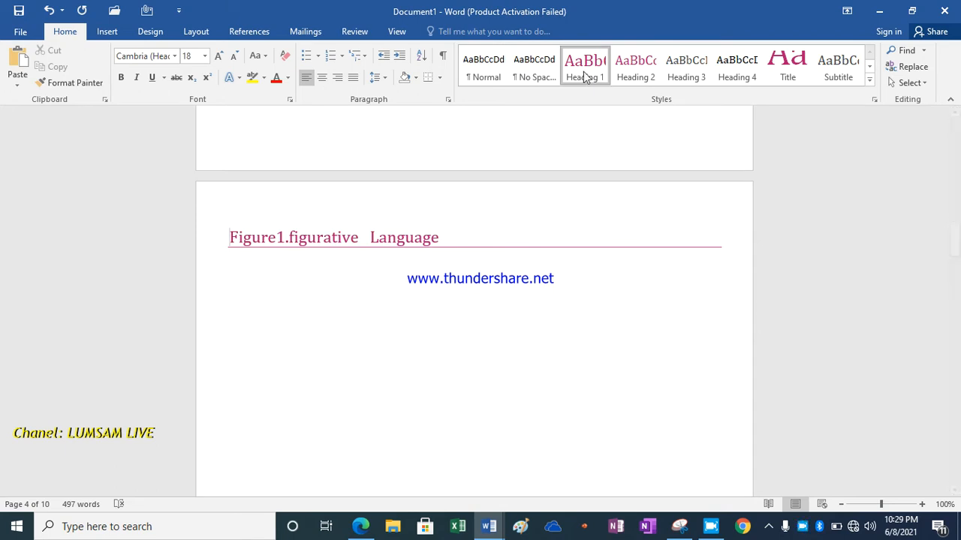
pyautogui.click(639, 69)
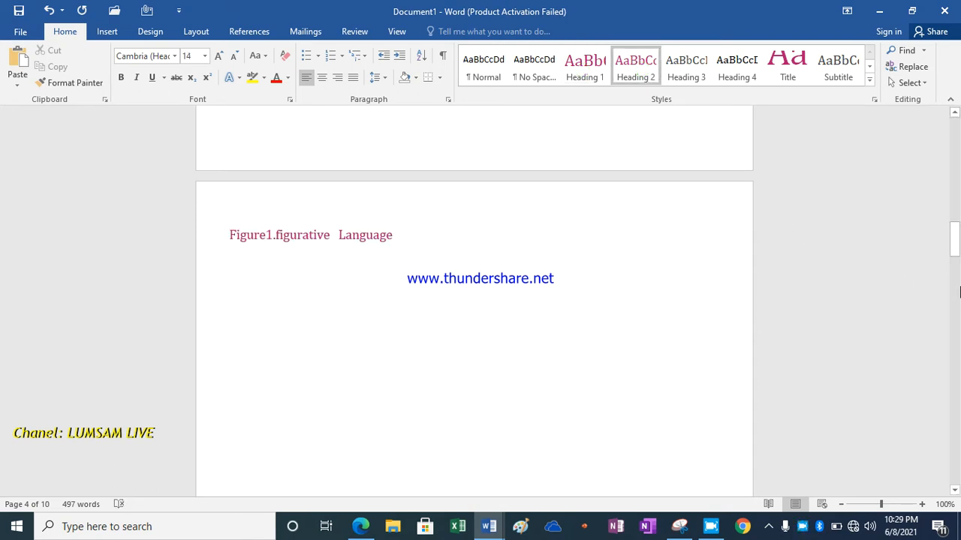
# Step: Apply the Heading 4 style to the "Emotional understanding" line and to the "functions of emotions." line below it
pyautogui.moveTo(954, 240); pyautogui.dragTo(954, 317)
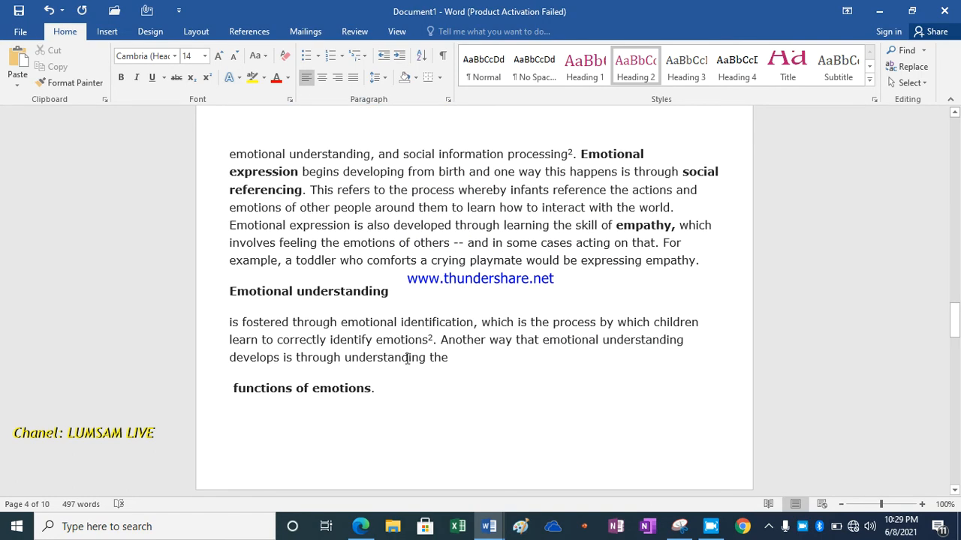
pyautogui.click(230, 287)
pyautogui.click(229, 286)
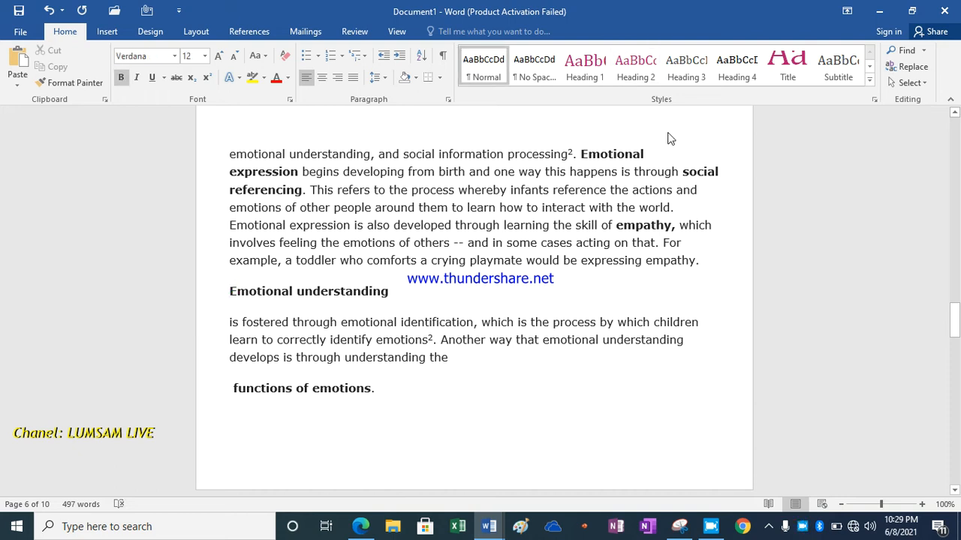
pyautogui.click(736, 66)
pyautogui.moveTo(951, 341); pyautogui.dragTo(952, 364)
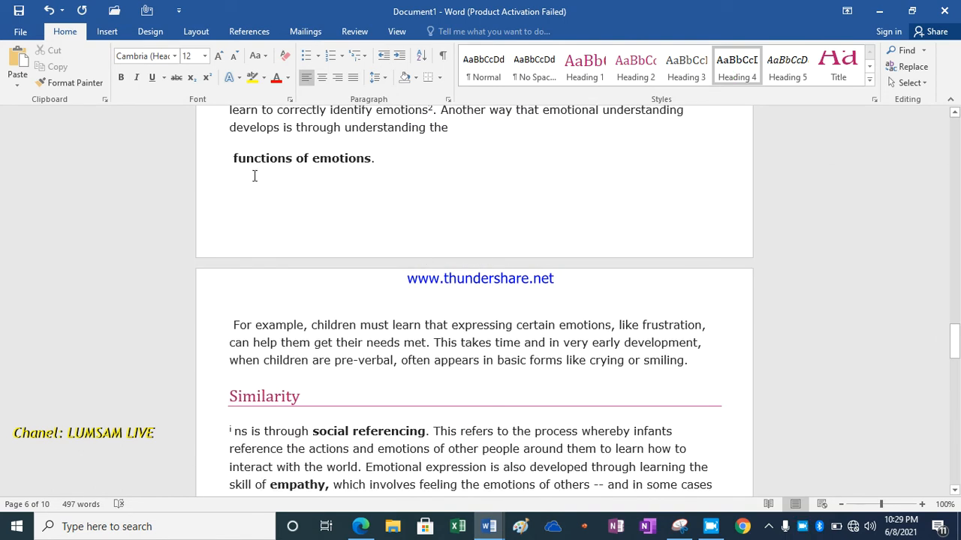
pyautogui.click(235, 159)
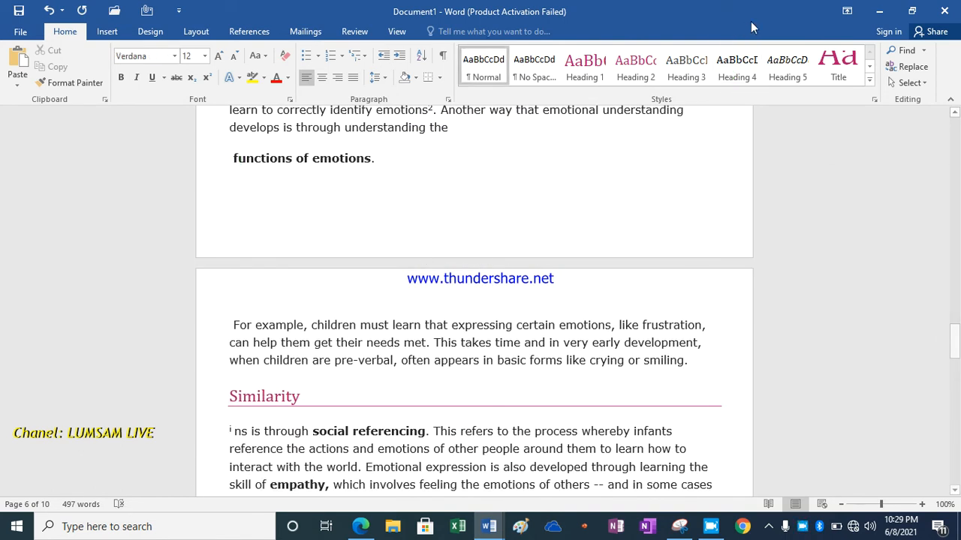
pyautogui.click(747, 72)
# Step: Apply the Heading 5 style to the paragraph starting with "Emotional understanding" in the Similarity section
pyautogui.moveTo(955, 351); pyautogui.dragTo(954, 377)
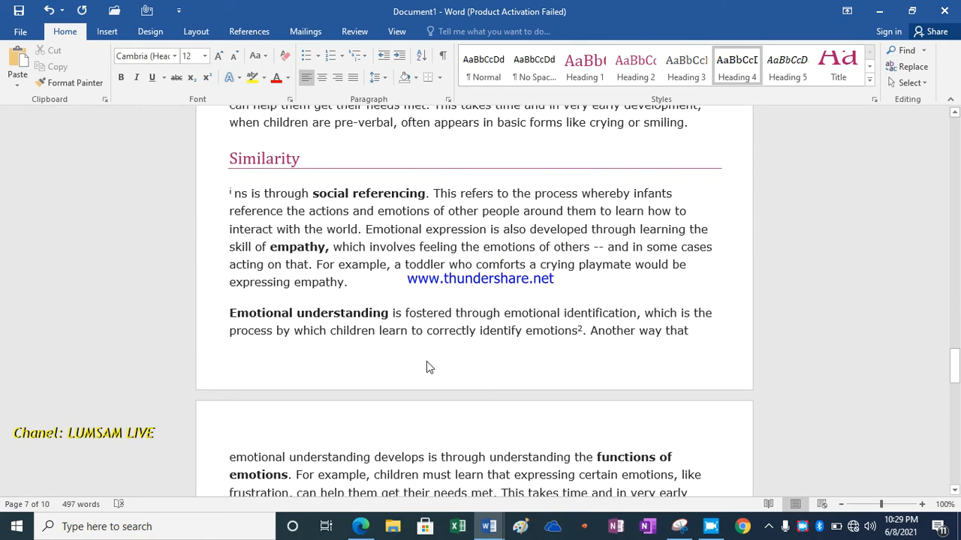
pyautogui.click(230, 315)
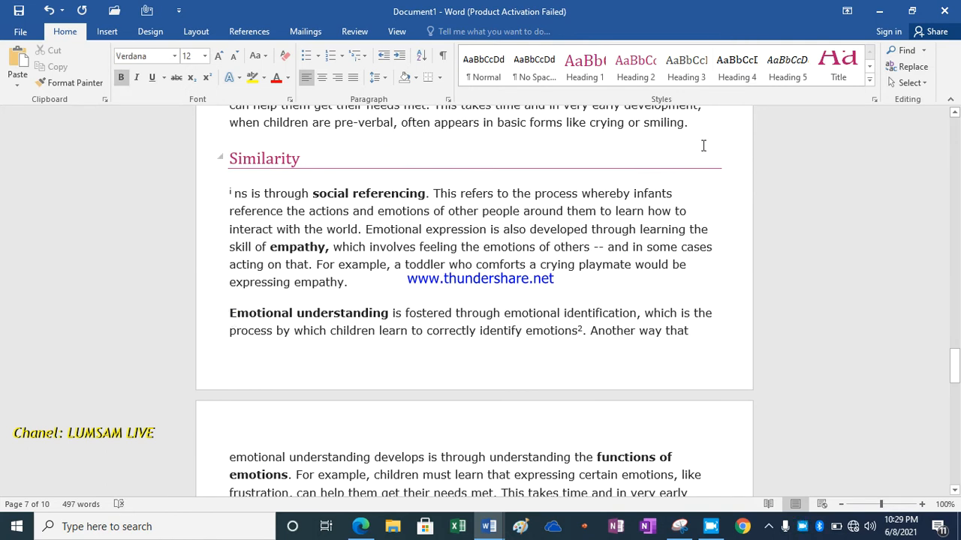
pyautogui.click(788, 68)
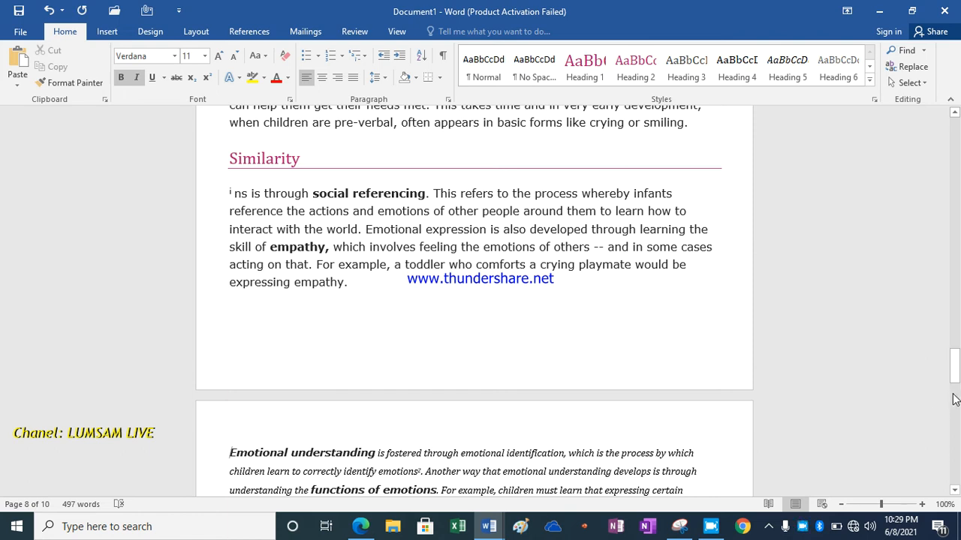
pyautogui.moveTo(954, 370); pyautogui.dragTo(955, 401)
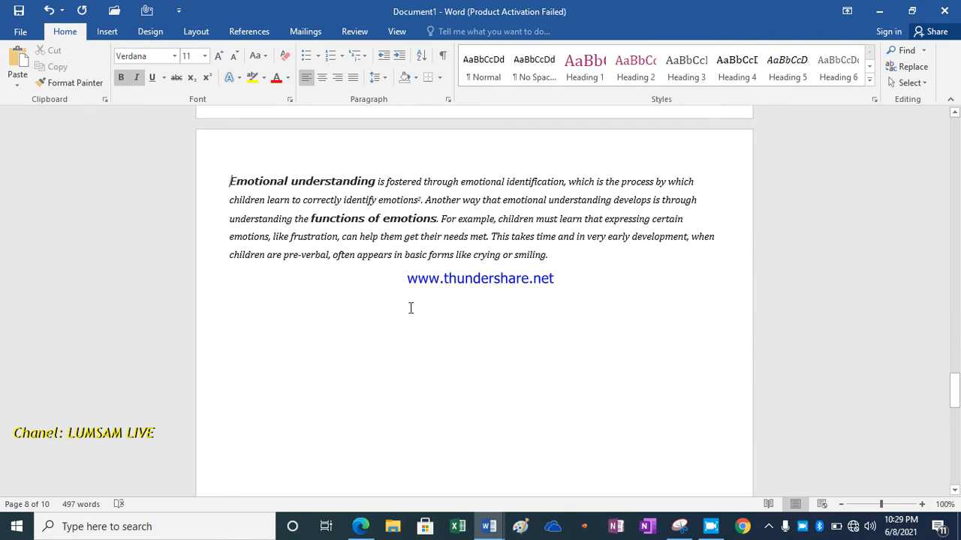
pyautogui.moveTo(955, 377)
pyautogui.mouseDown()
pyautogui.moveTo(956, 465)
pyautogui.moveTo(948, 369)
pyautogui.mouseUp()
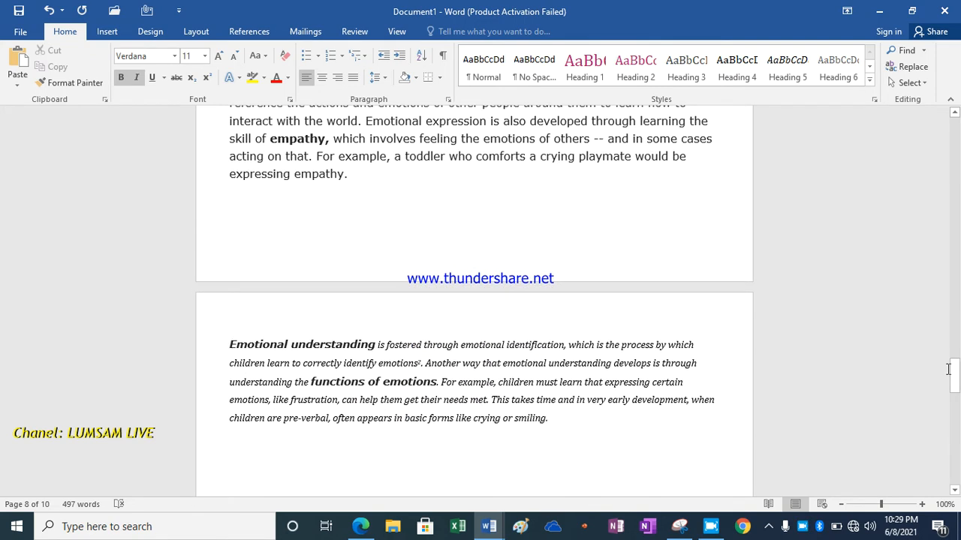
# Step: Insert a table of contents on the blank first page using the built-in Automatic Table 1 design
pyautogui.moveTo(955, 367); pyautogui.dragTo(951, 132)
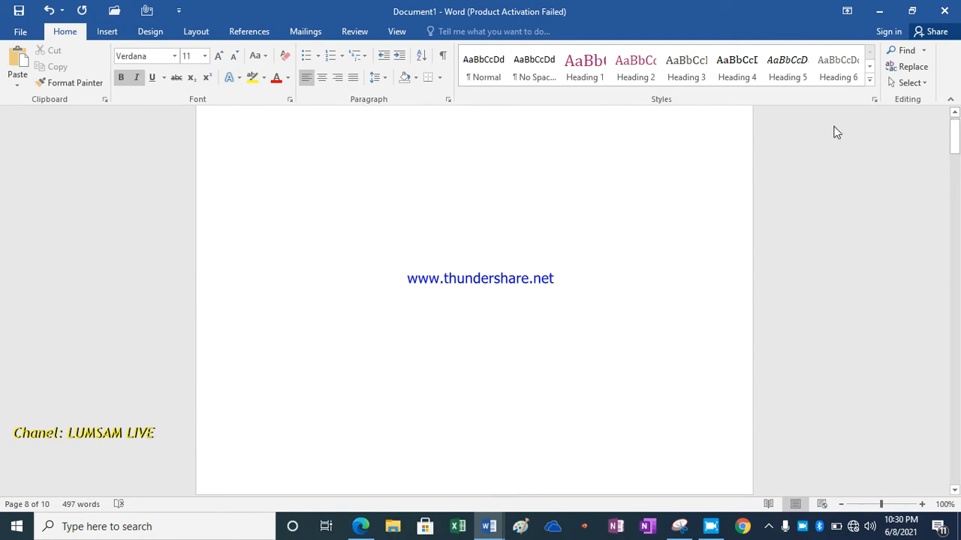
pyautogui.click(255, 147)
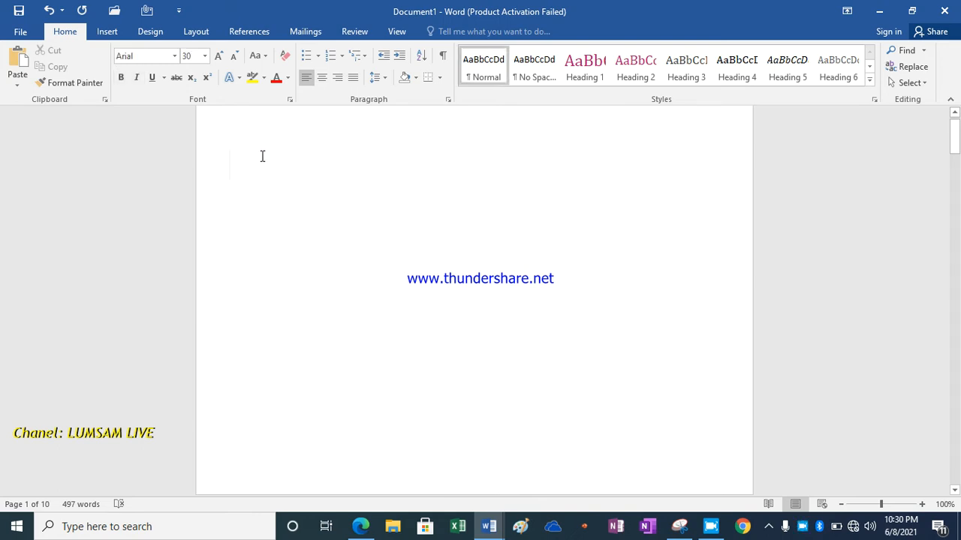
pyautogui.click(259, 28)
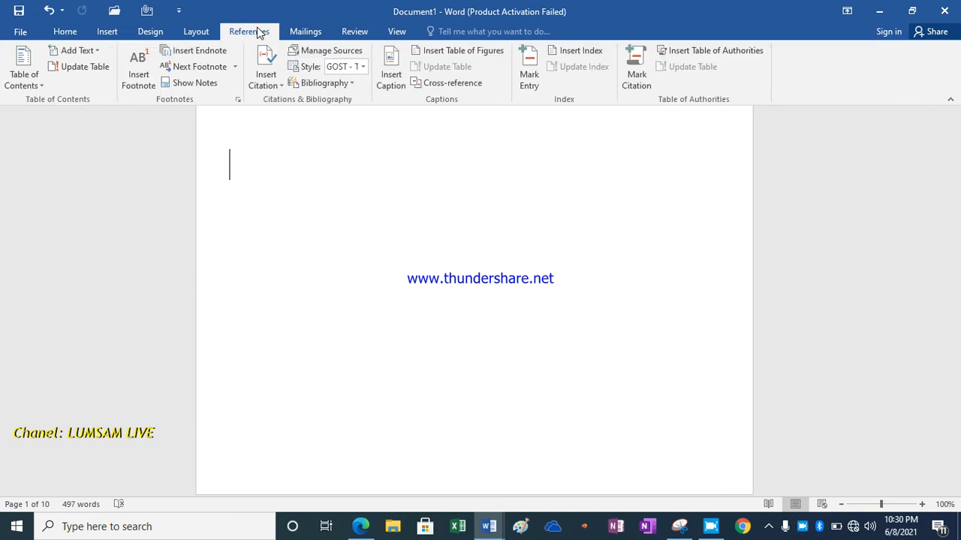
pyautogui.click(28, 71)
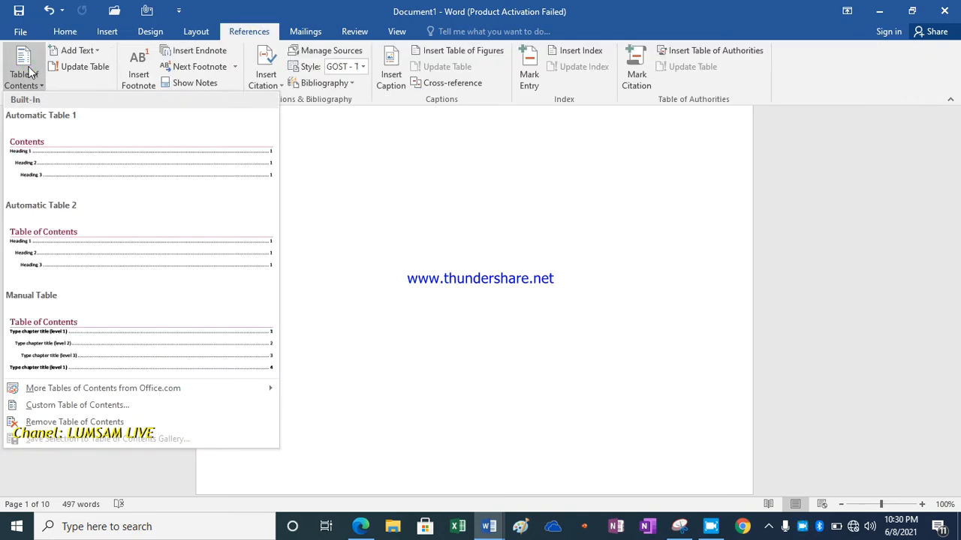
pyautogui.click(86, 172)
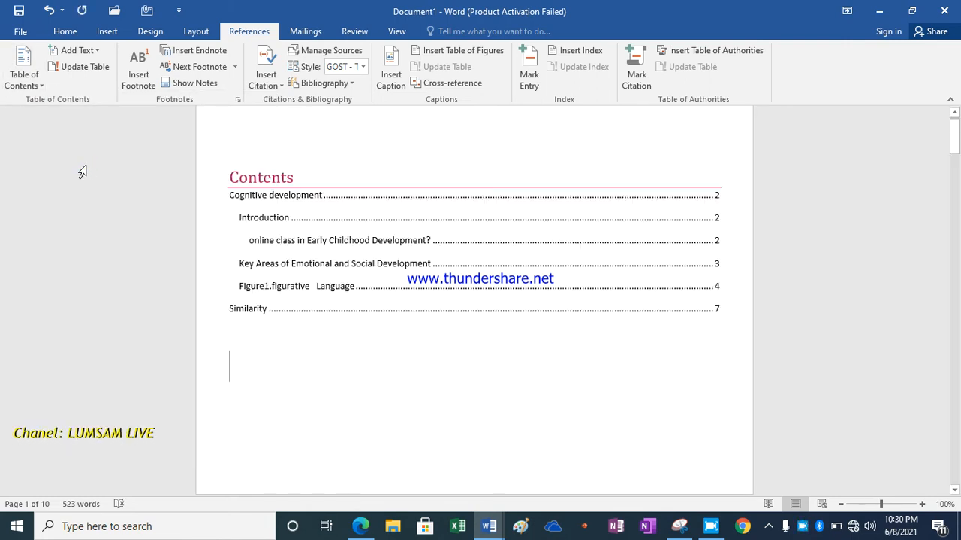
# Step: Update the table of contents, refreshing page numbers only
pyautogui.click(375, 226)
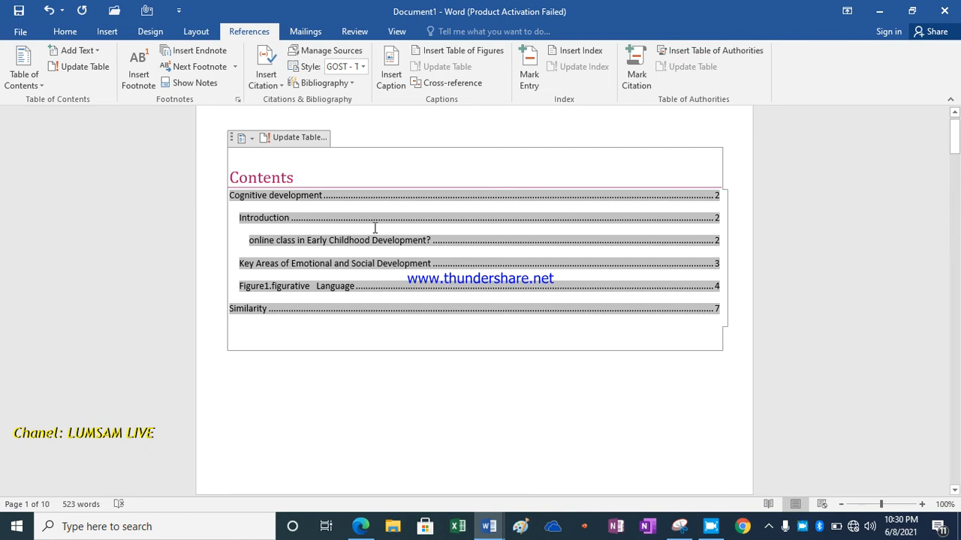
pyautogui.click(293, 139)
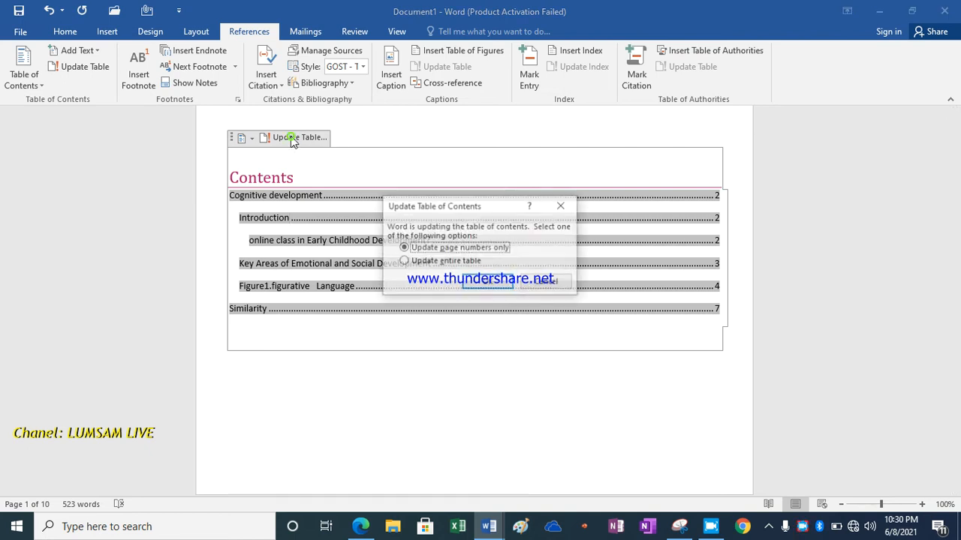
pyautogui.click(488, 289)
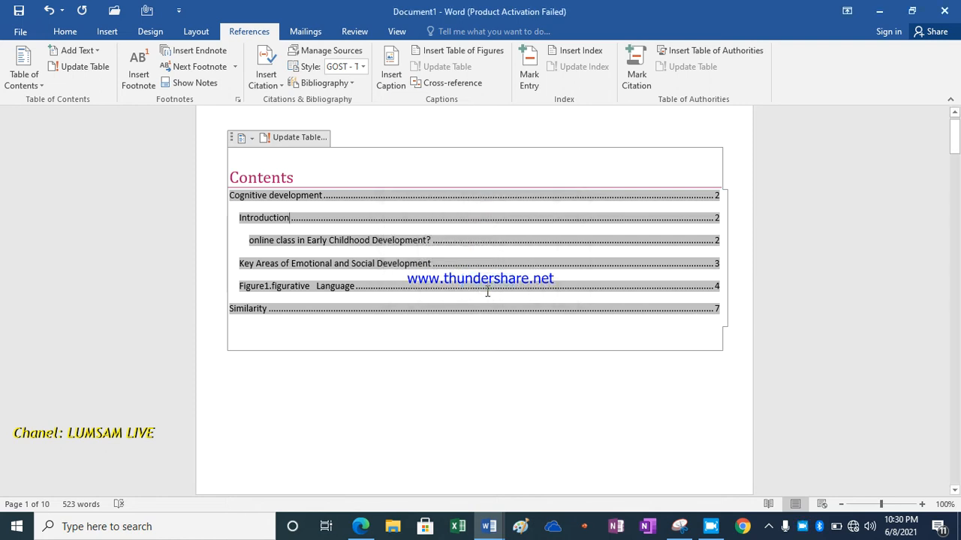
pyautogui.click(482, 348)
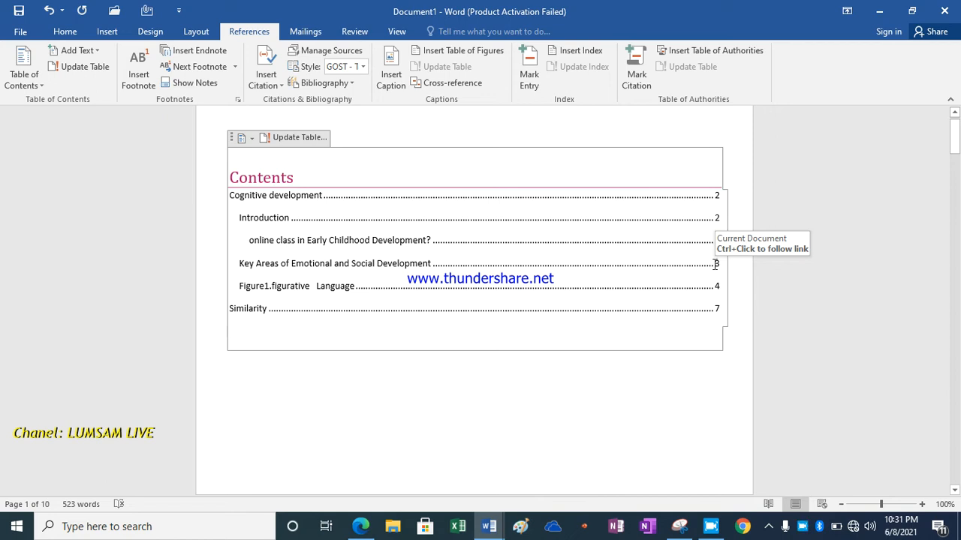
# Step: Follow the table of contents links to "Key Areas of Emotional and Social Development" and to "Similarity"
pyautogui.keyDown('ctrl'); pyautogui.click(333, 271); pyautogui.keyUp('ctrl')
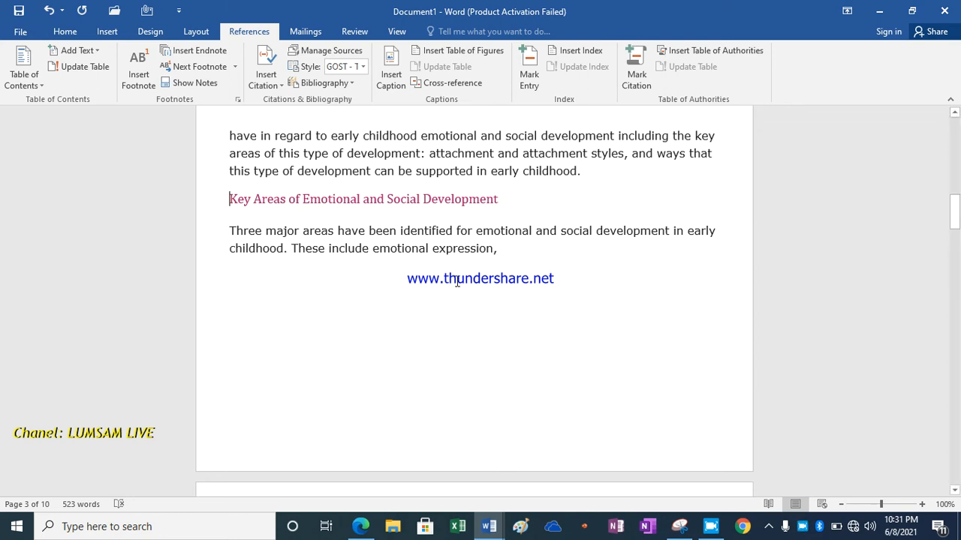
pyautogui.moveTo(956, 223); pyautogui.dragTo(955, 144)
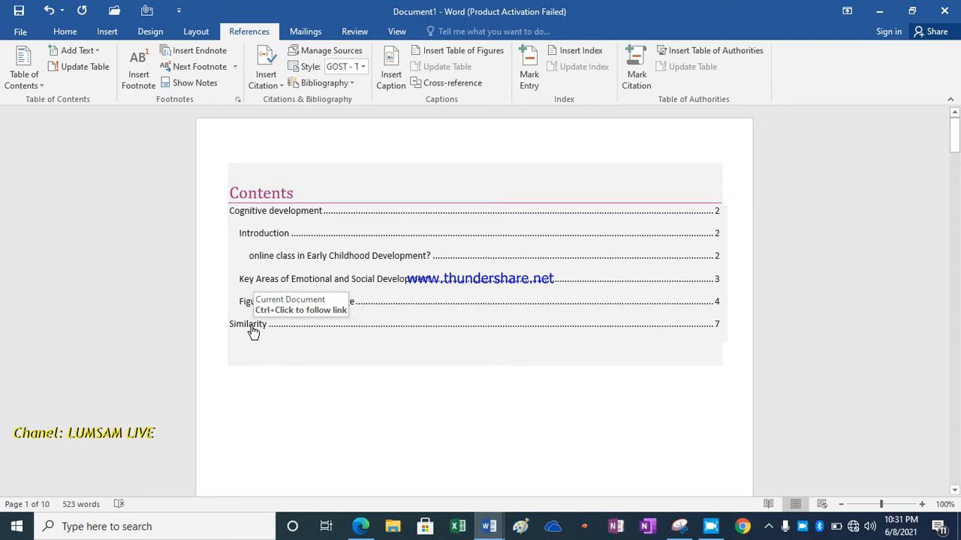
pyautogui.keyDown('ctrl'); pyautogui.click(253, 330); pyautogui.keyUp('ctrl')
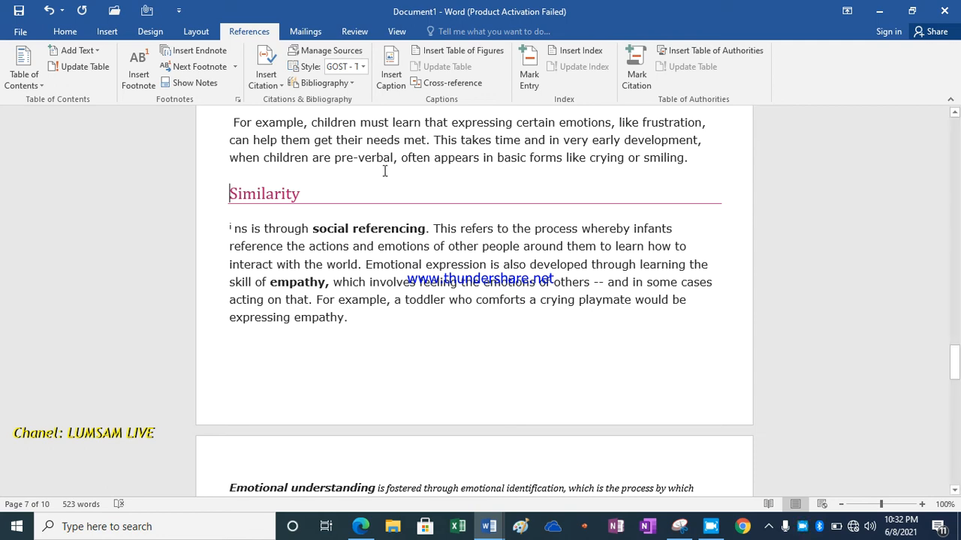
# Step: Insert an endnote at the start of the Similarity heading with the text "THIS CONTENT WAS GAINED FROM OTHER BOOK"
pyautogui.click(219, 52)
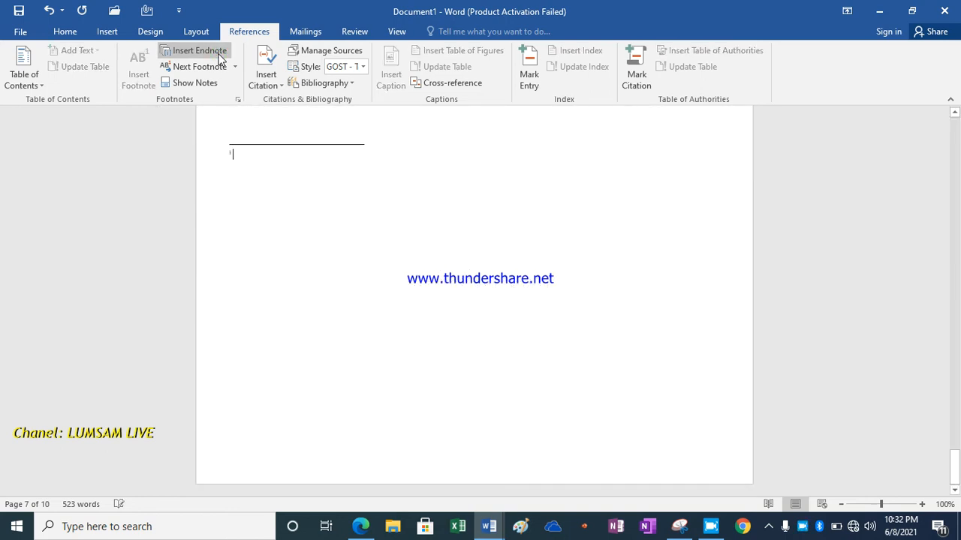
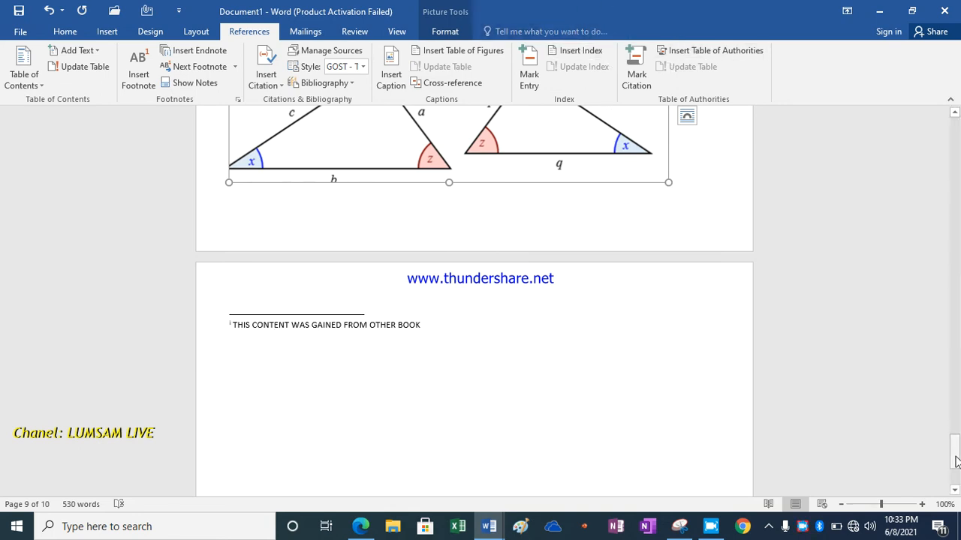
pyautogui.moveTo(953, 449); pyautogui.dragTo(952, 339)
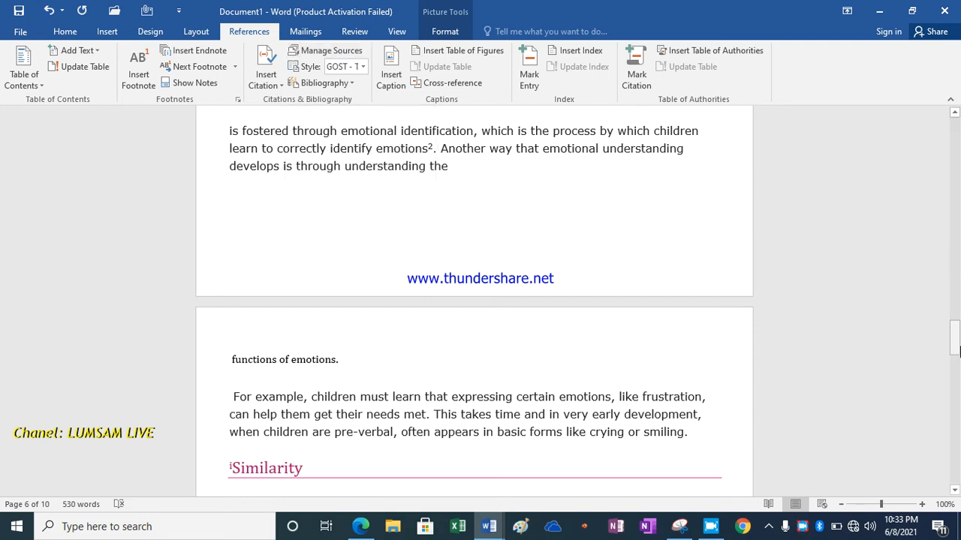
pyautogui.click(956, 350)
pyautogui.moveTo(956, 349); pyautogui.dragTo(960, 482)
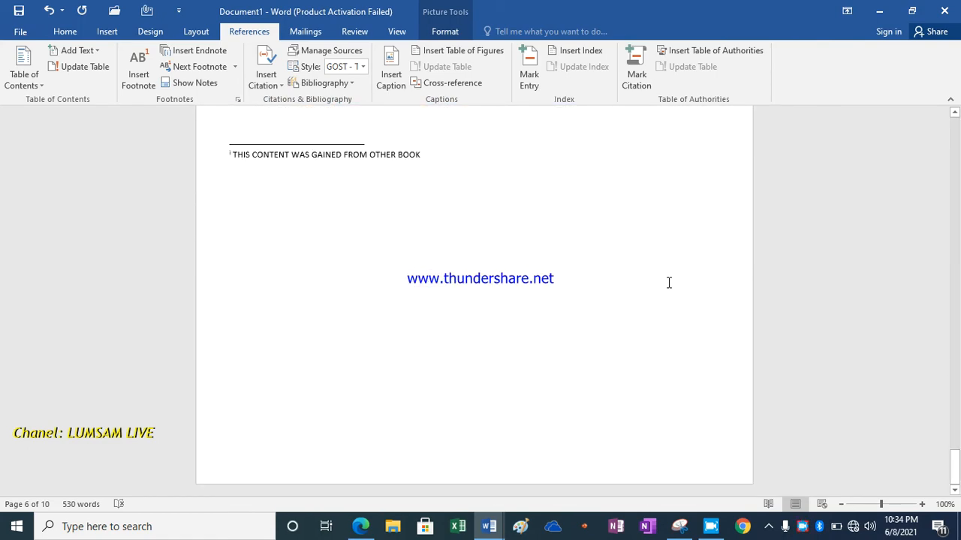
# Step: Start a new line below the endnote text and review the source lists and sort options in the Source Manager
pyautogui.click(406, 138)
pyautogui.click(447, 159)
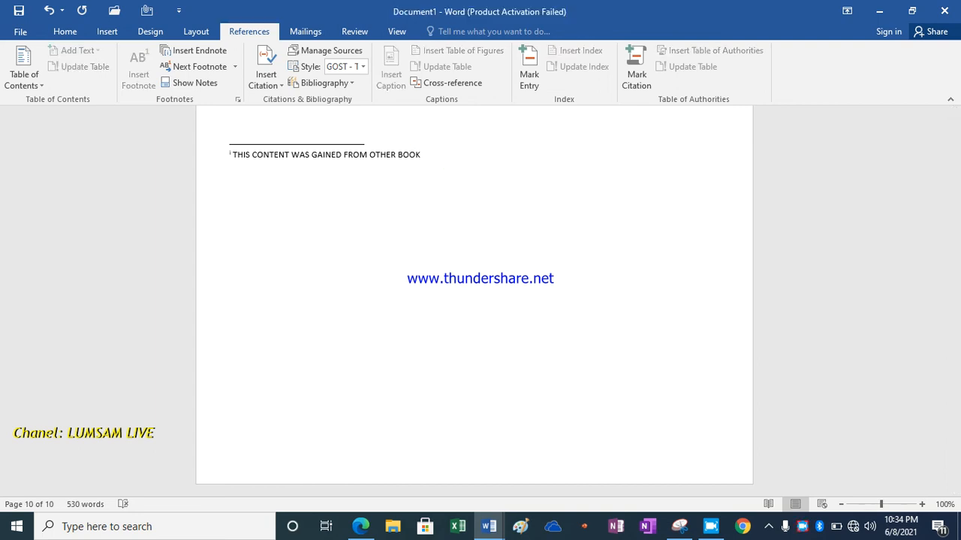
pyautogui.click(361, 50)
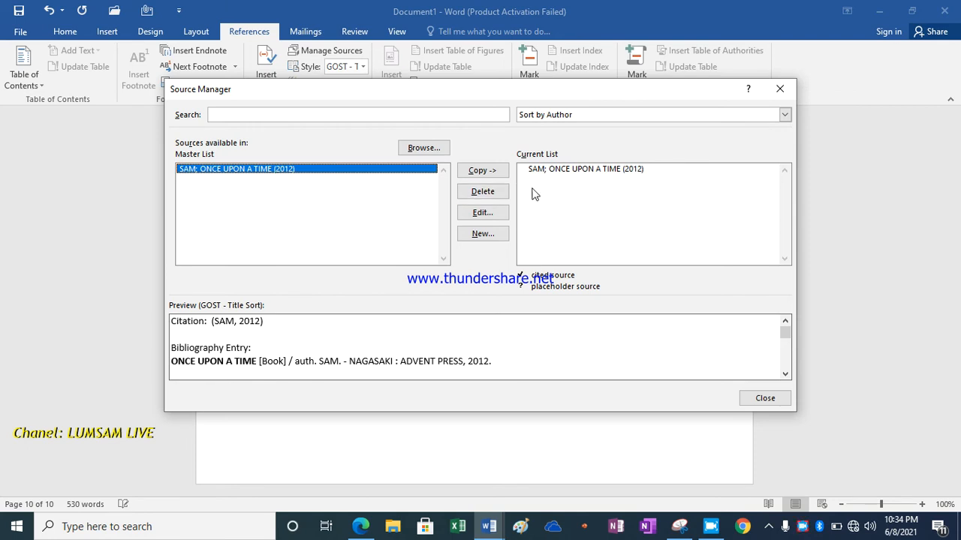
pyautogui.click(582, 114)
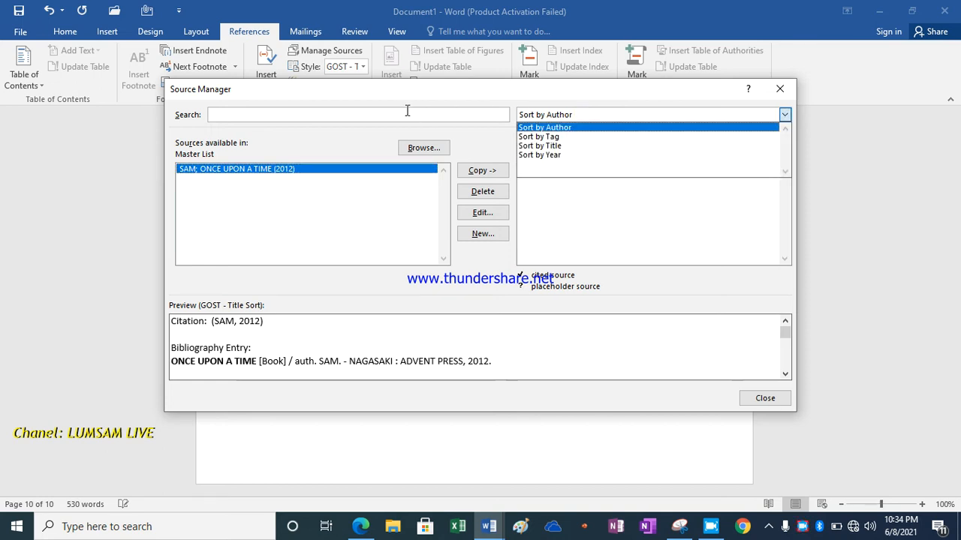
pyautogui.click(372, 114)
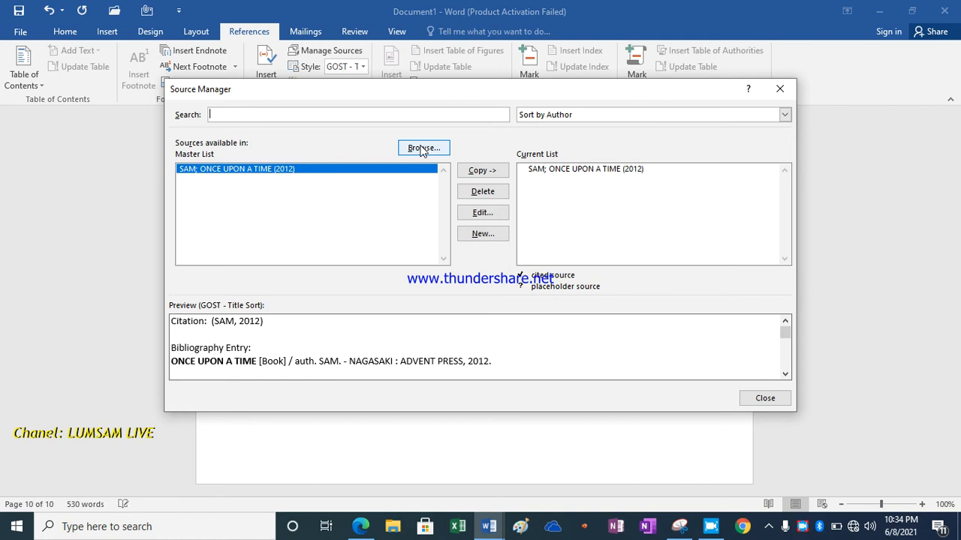
pyautogui.click(780, 88)
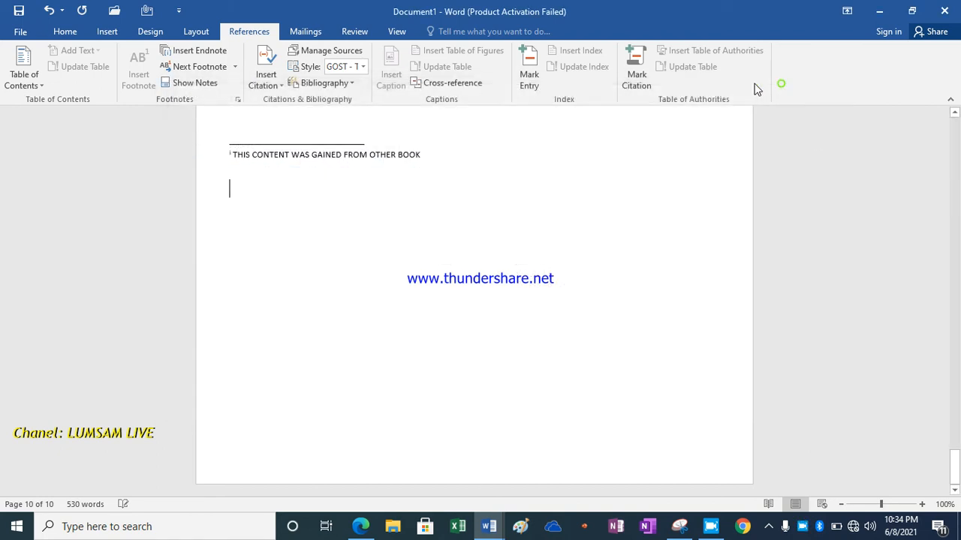
# Step: Insert a bibliography on the empty line below the endnote text
pyautogui.click(353, 84)
pyautogui.click(348, 97)
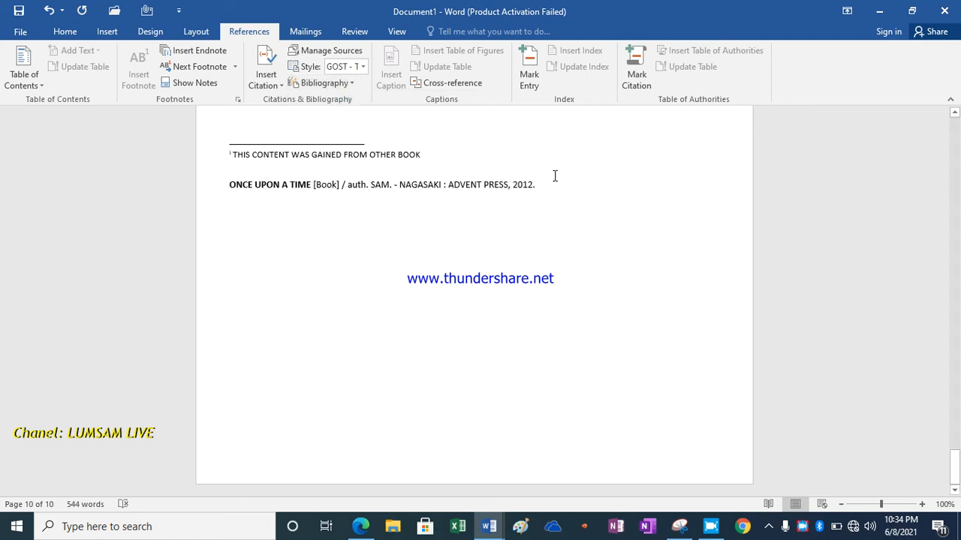
# Step: Delete the whole "ONCE UPON A TIME" bibliography entry below the endnote text
pyautogui.moveTo(548, 184); pyautogui.dragTo(337, 194)
pyautogui.press('BackSpace')
pyautogui.press('BackSpace')
pyautogui.press('BackSpace')
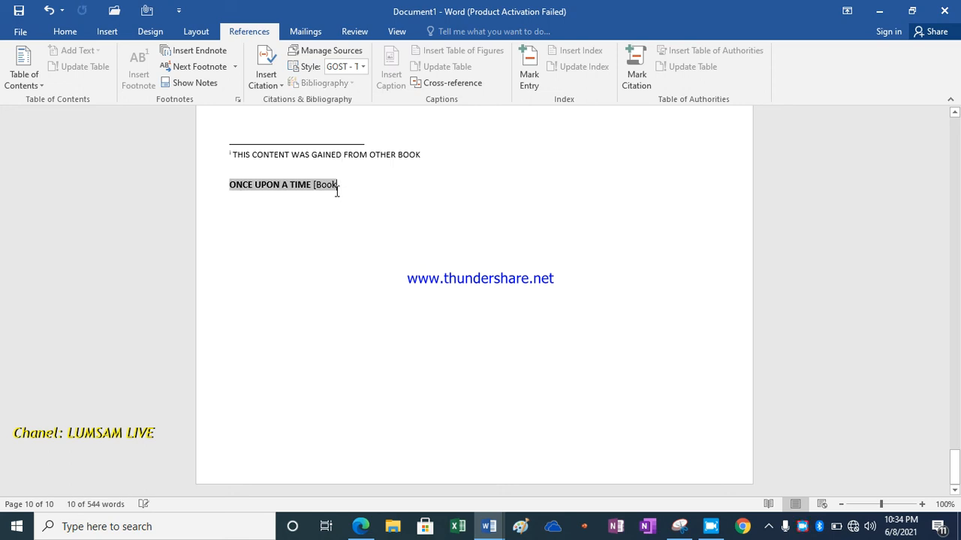
pyautogui.press('BackSpace')
pyautogui.press('BackSpace')
pyautogui.press('BackSpace')
pyautogui.press('BackSpace')
pyautogui.press('BackSpace')
pyautogui.press('BackSpace')
pyautogui.press('BackSpace')
pyautogui.press('BackSpace')
pyautogui.press('BackSpace')
pyautogui.press('BackSpace')
pyautogui.press('BackSpace')
pyautogui.press('BackSpace')
pyautogui.press('BackSpace')
pyautogui.press('BackSpace')
pyautogui.press('BackSpace')
pyautogui.press('BackSpace')
pyautogui.press('BackSpace')
pyautogui.press('BackSpace')
pyautogui.press('BackSpace')
pyautogui.press('BackSpace')
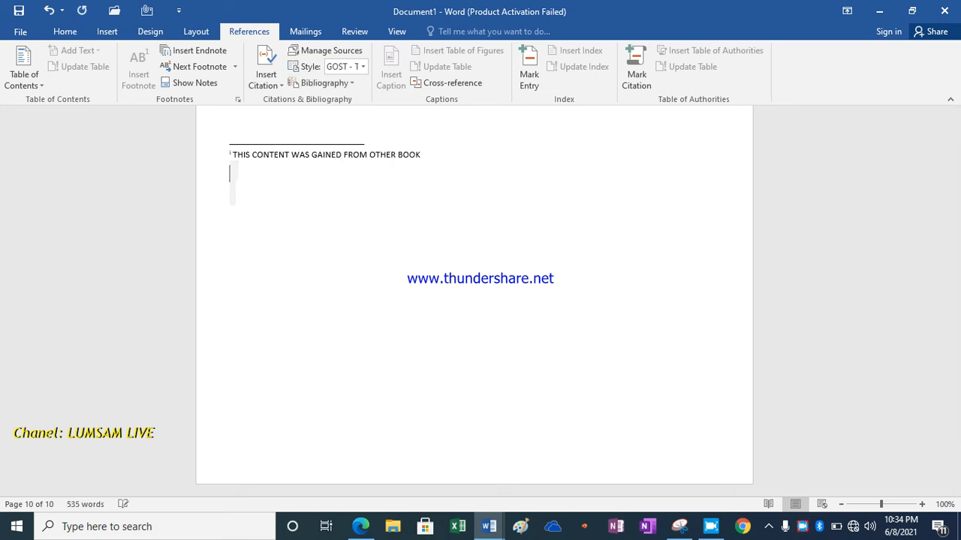
# Step: Set the citation and bibliography style to GOST - Name Sort
pyautogui.click(363, 67)
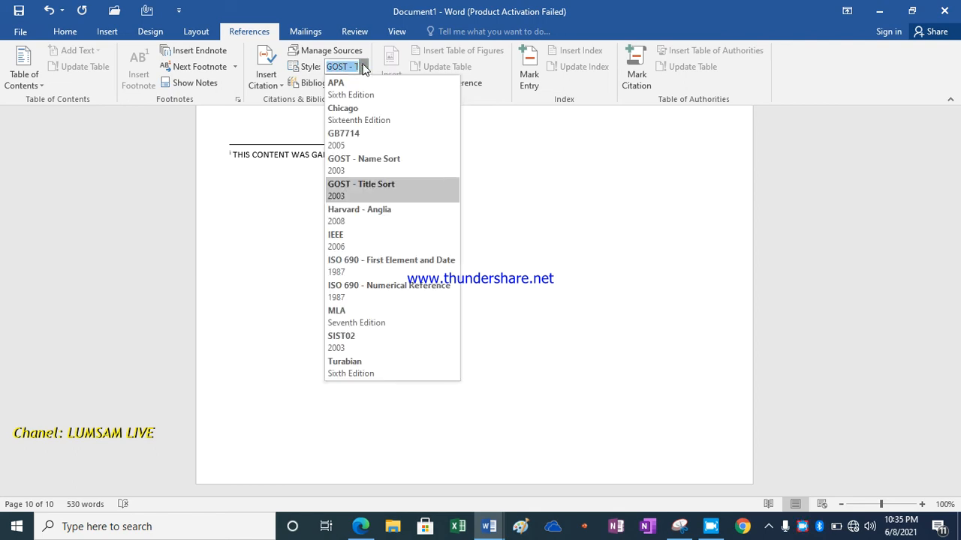
pyautogui.click(367, 170)
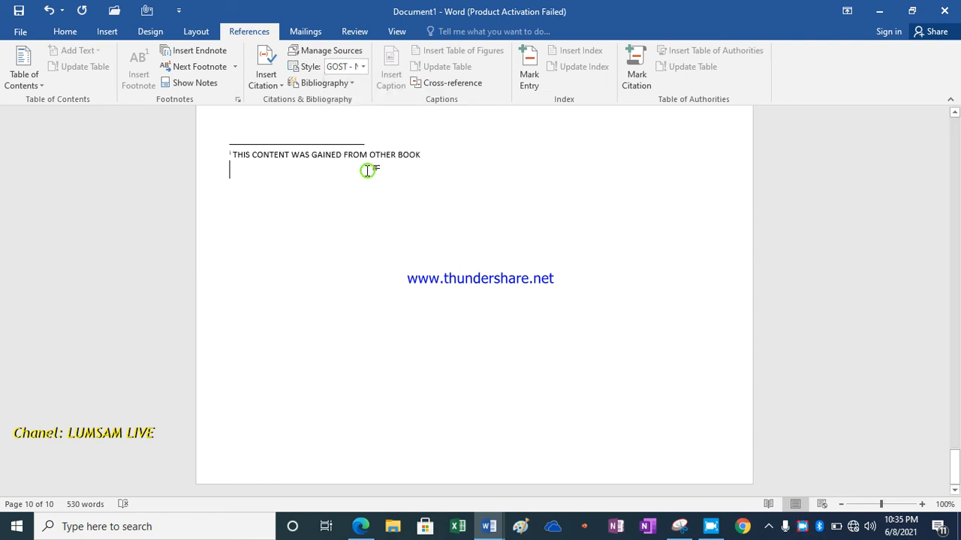
# Step: Start a new source in the Source Manager and set its type to Journal Article
pyautogui.click(355, 52)
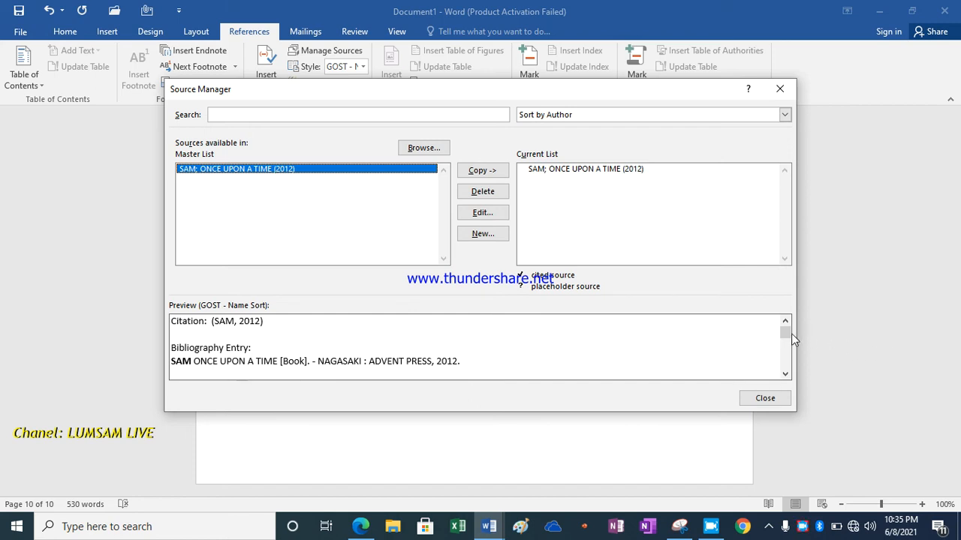
pyautogui.press('Escape')
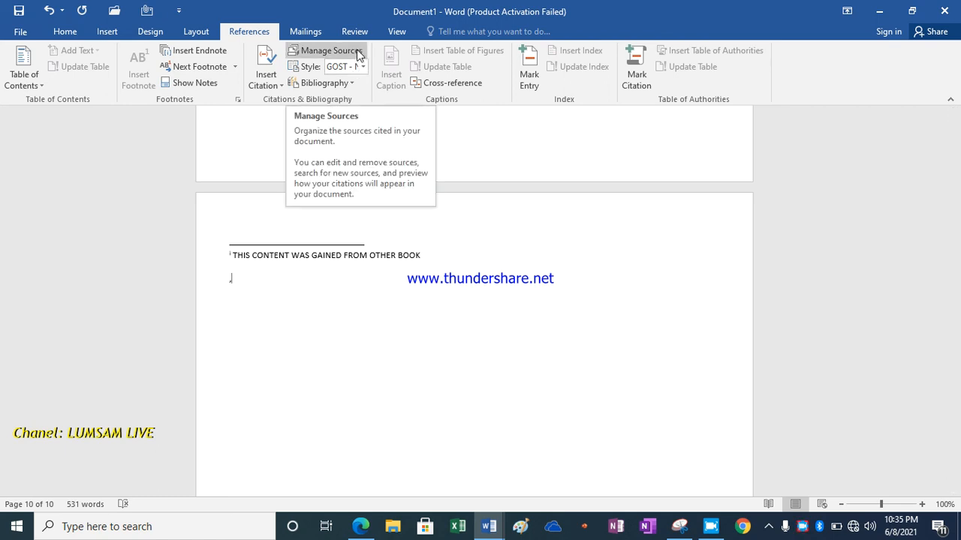
pyautogui.click(358, 53)
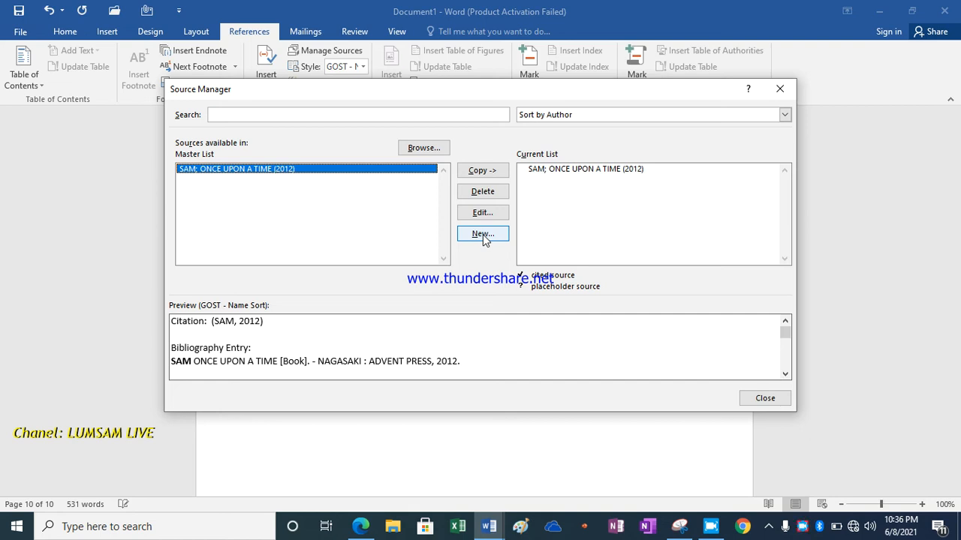
pyautogui.click(482, 235)
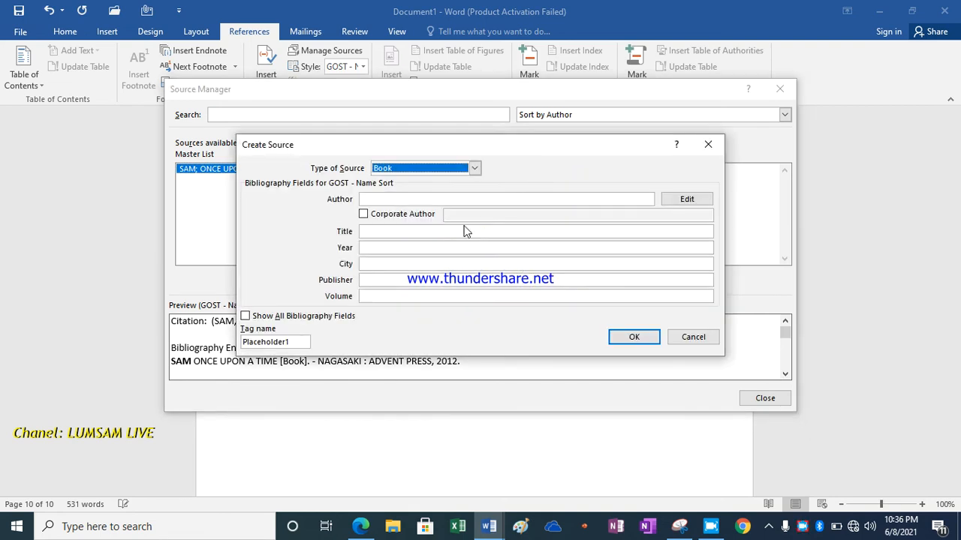
pyautogui.click(375, 198)
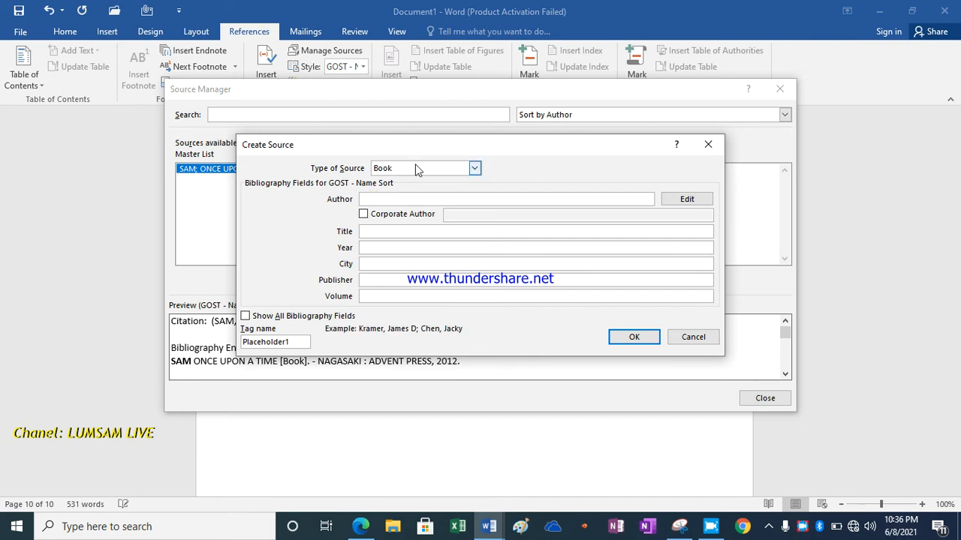
pyautogui.click(474, 170)
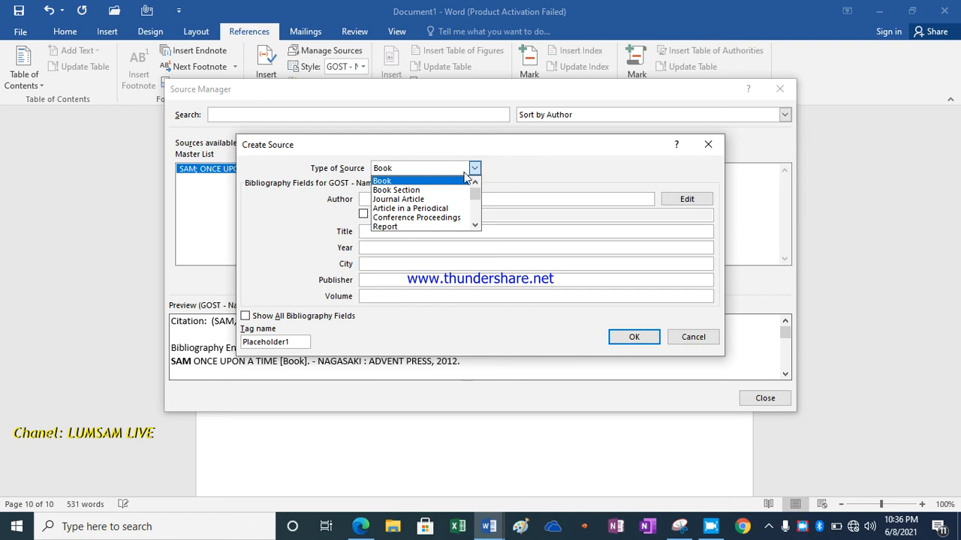
pyautogui.click(419, 200)
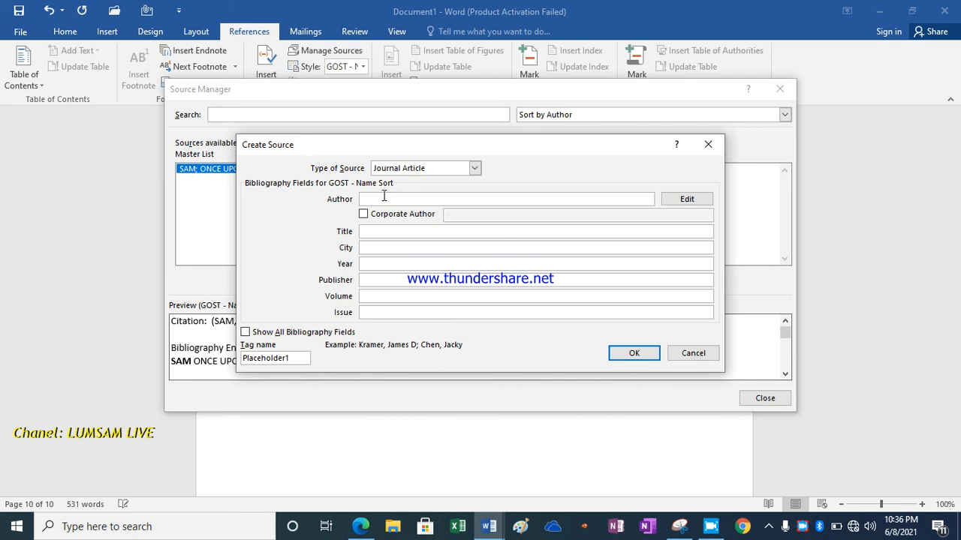
# Step: Enter the author's full name, the title "A TEACHER", the city "KAMONYI" and the year 2021 for the new source
pyautogui.write('MUHAYIMANA SAMUEL')
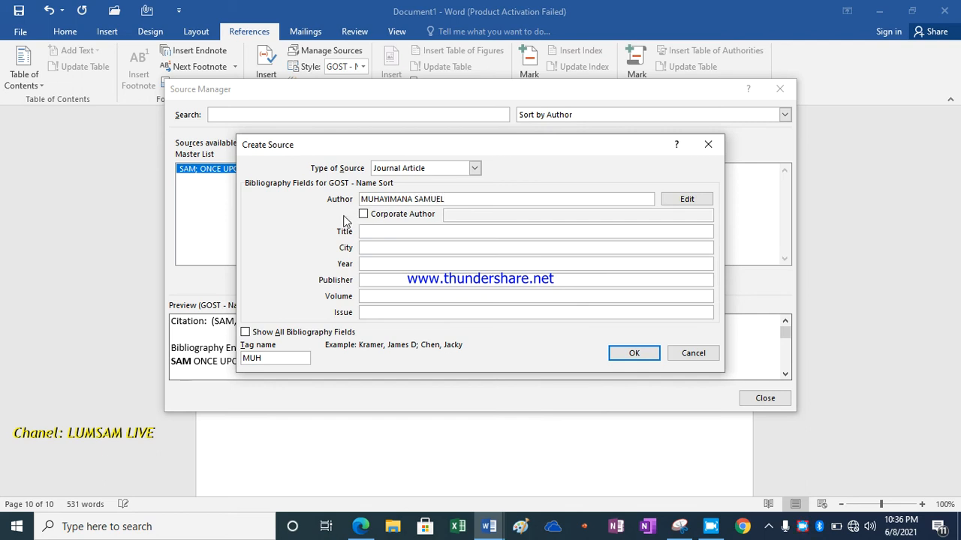
pyautogui.click(382, 235)
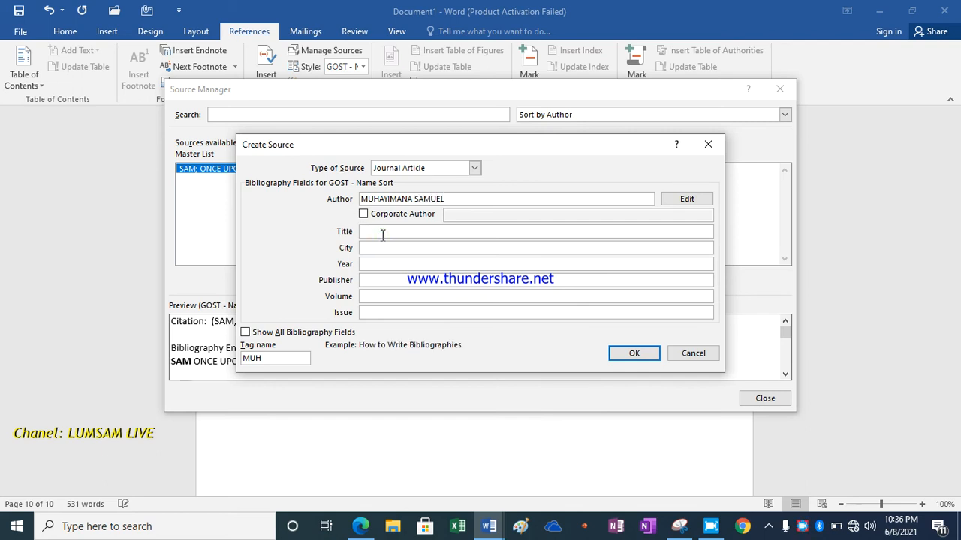
pyautogui.write('A TEACHER')
pyautogui.click(374, 248)
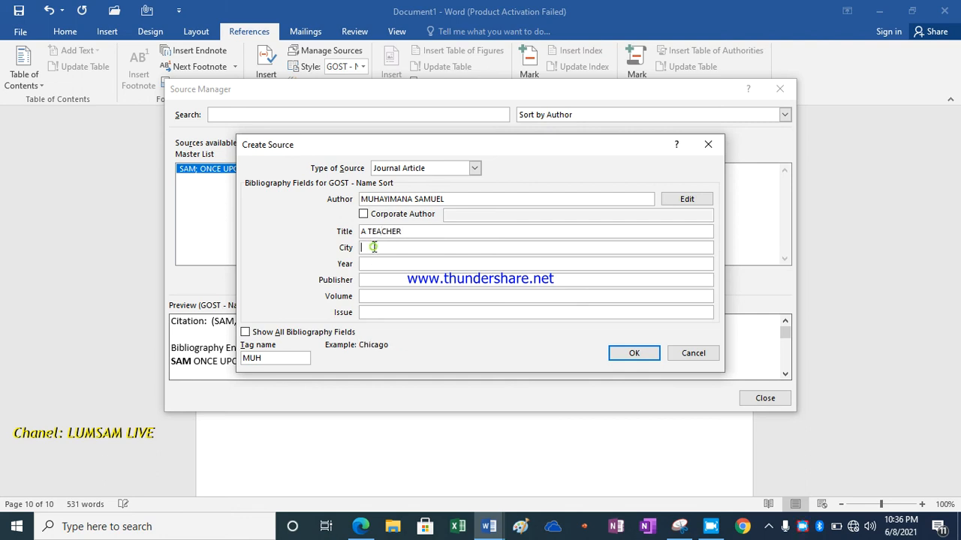
pyautogui.write('KAMONYI')
pyautogui.click(369, 264)
pyautogui.write('2021')
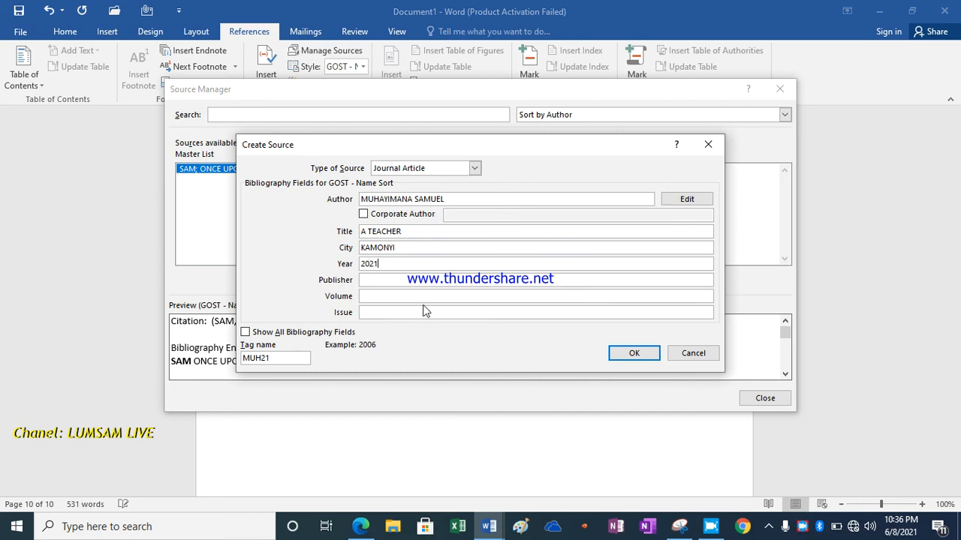
# Step: Set the publisher to "PAPETERY NEZERWA", the volume to IV and the issue to 2, and save the journal article source
pyautogui.click(370, 280)
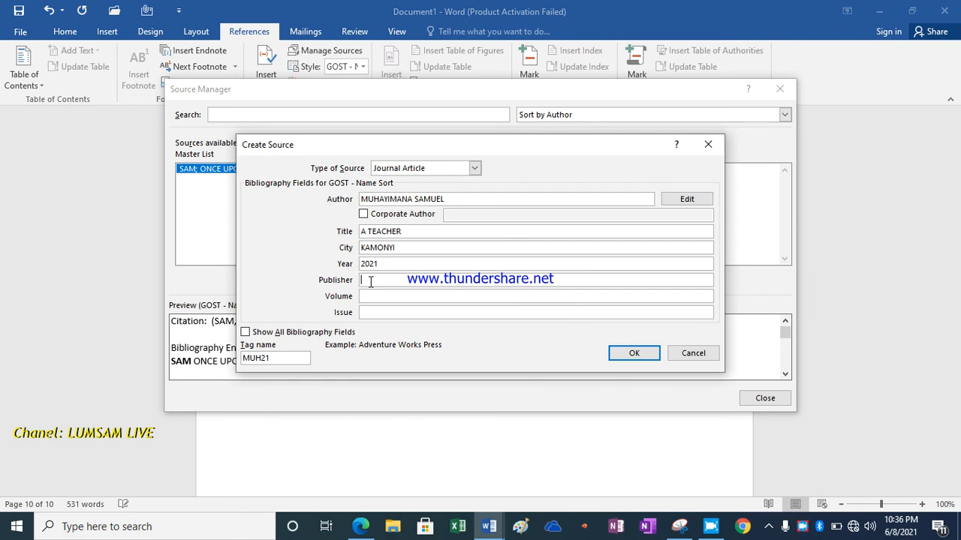
pyautogui.write('PAPETER')
pyautogui.write('Y NEZERW')
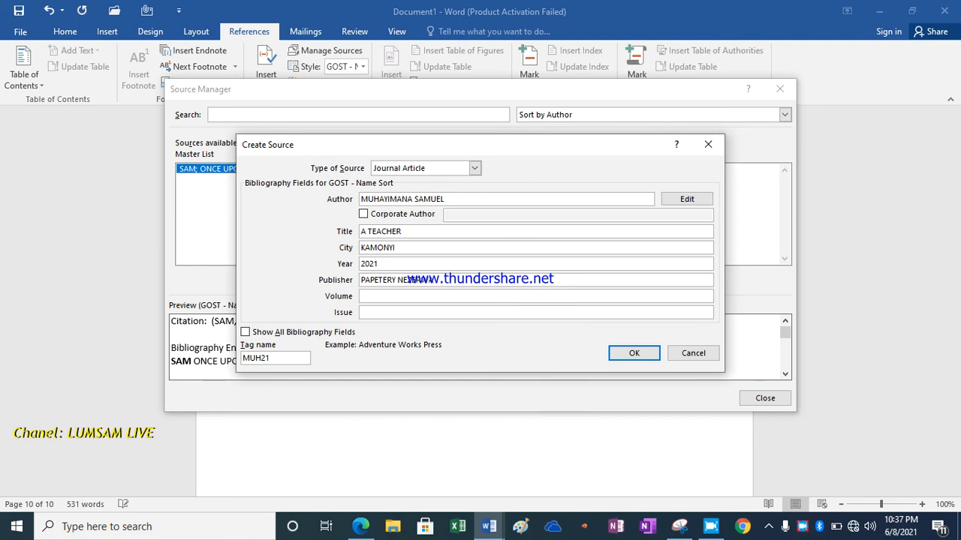
pyautogui.click(368, 297)
pyautogui.click(377, 313)
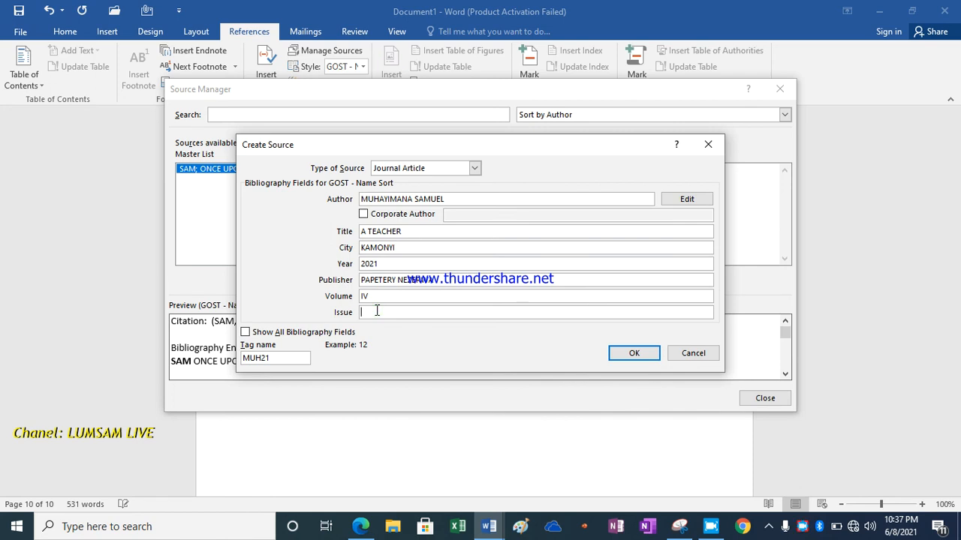
pyautogui.write('2')
pyautogui.click(634, 355)
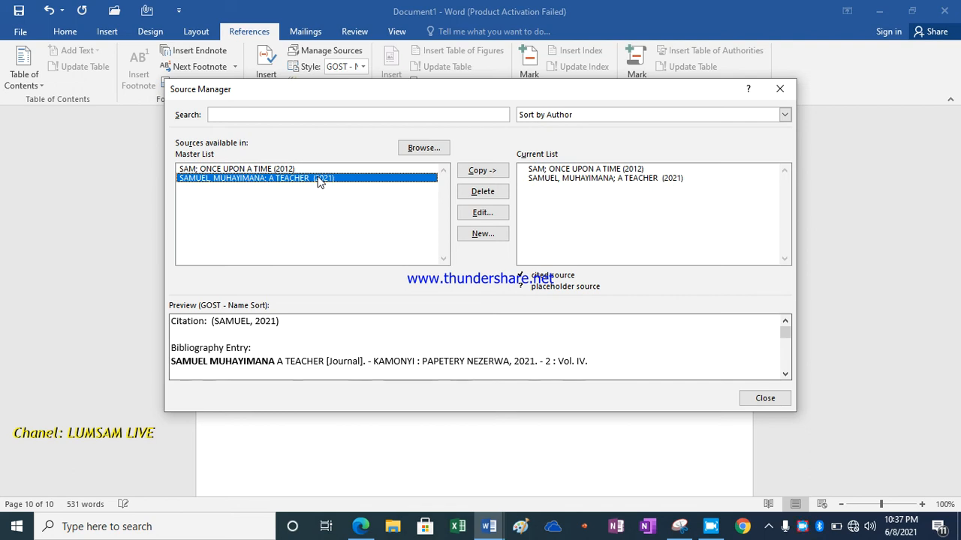
pyautogui.click(774, 402)
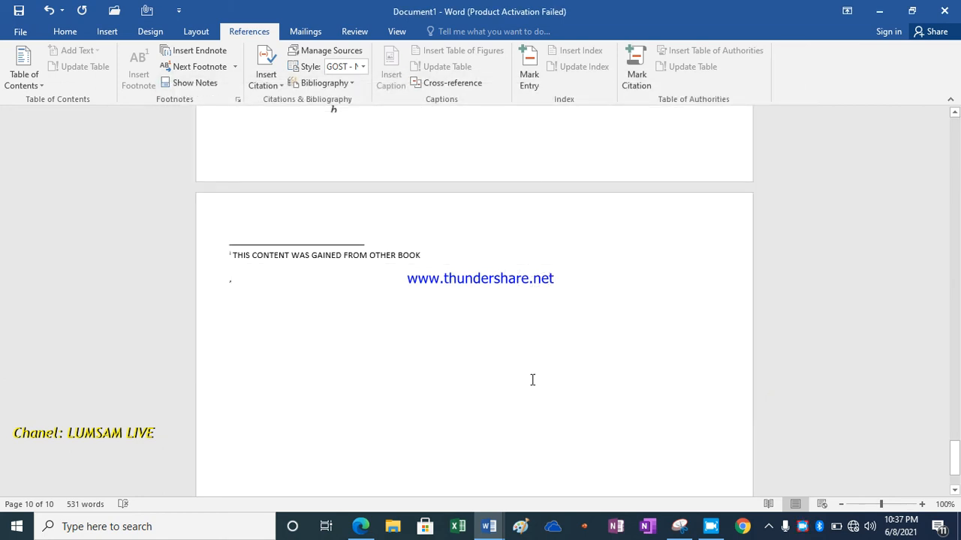
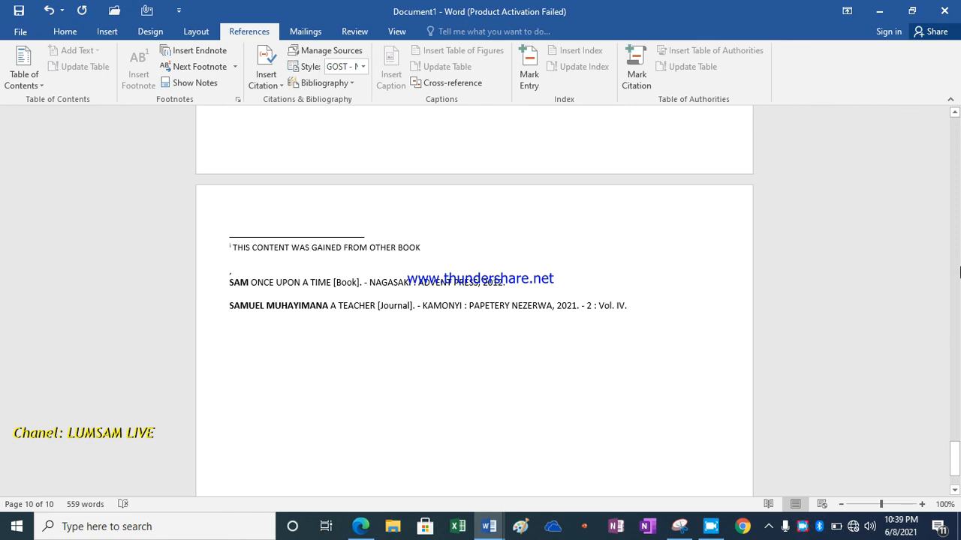
# Step: Remove the comma after the "REFERENCE :" heading and open the Cross-reference dialog there
pyautogui.moveTo(955, 455); pyautogui.dragTo(952, 321)
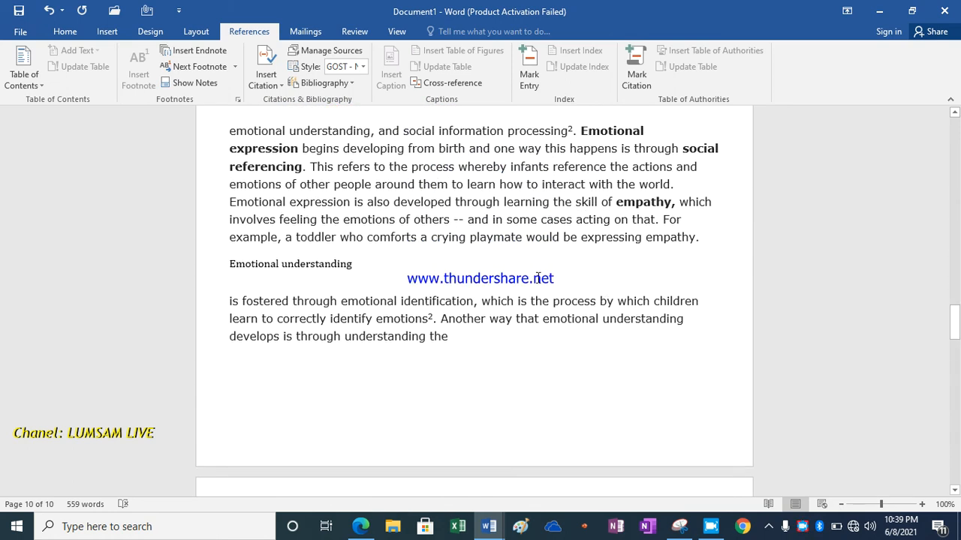
pyautogui.click(349, 281)
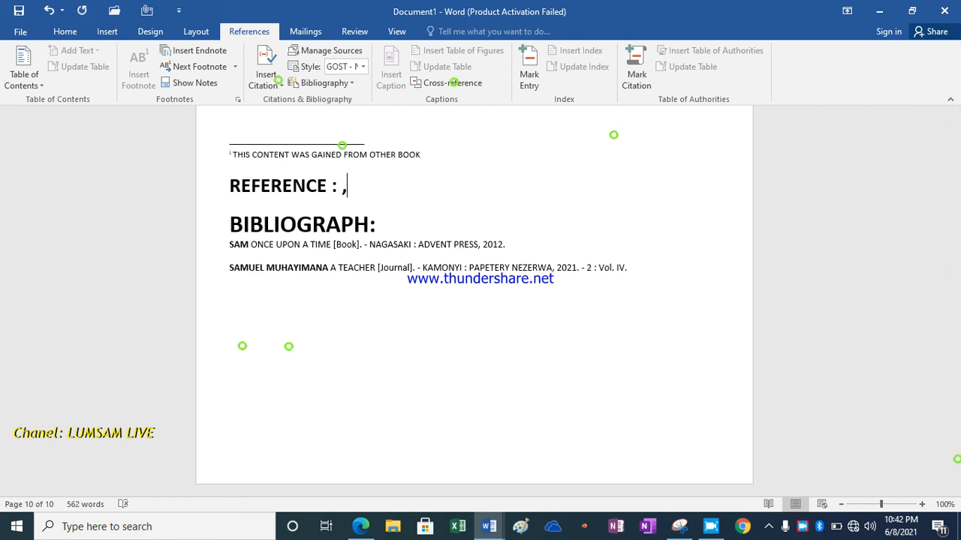
pyautogui.press('BackSpace')
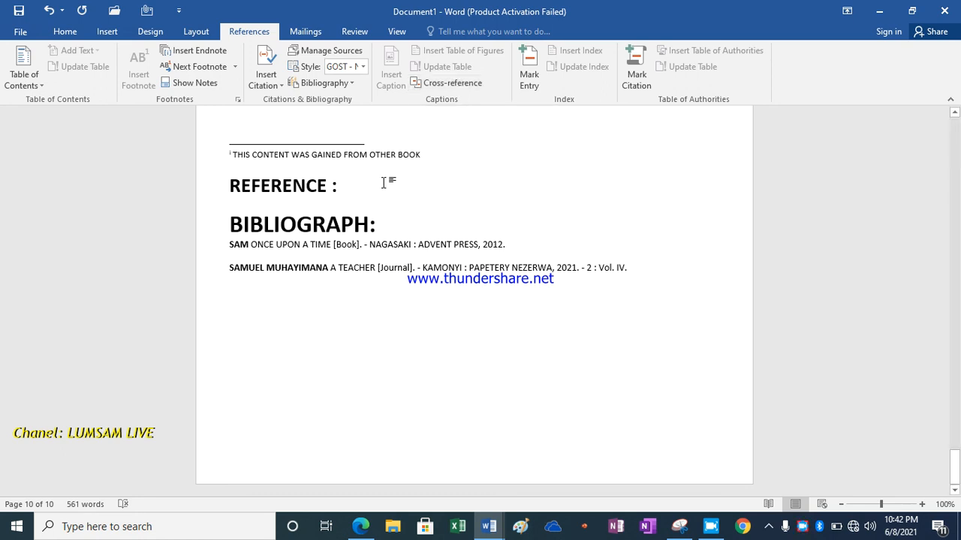
pyautogui.click(453, 84)
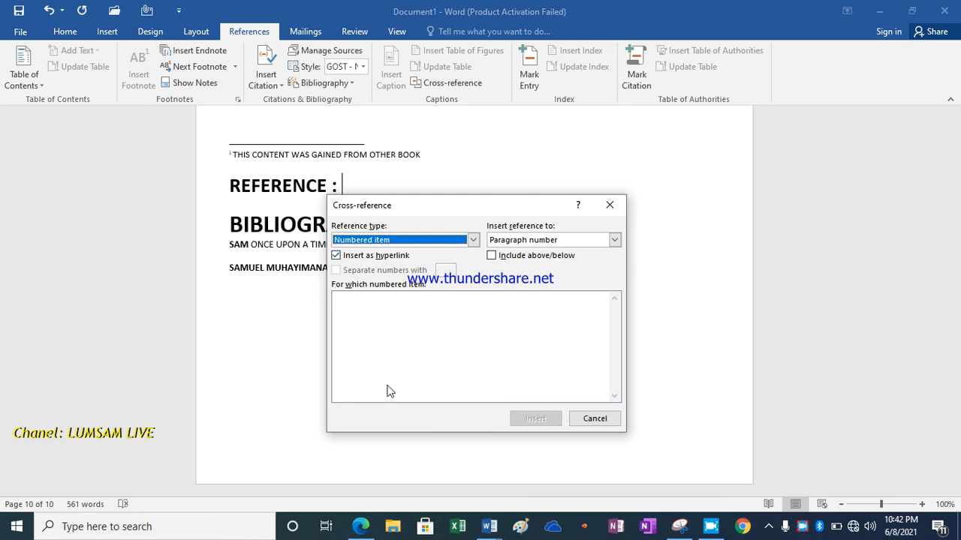
pyautogui.click(405, 327)
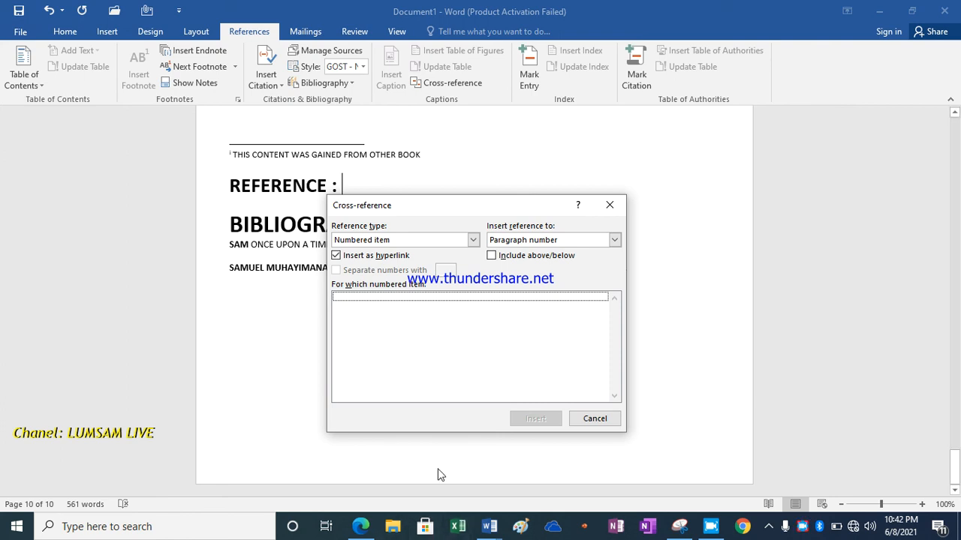
# Step: Switch to Edge, copy the link of the Bing result "The Study of Cognitive Development in Understanding Child ...", and return to Document1 in Word
pyautogui.moveTo(361, 527)
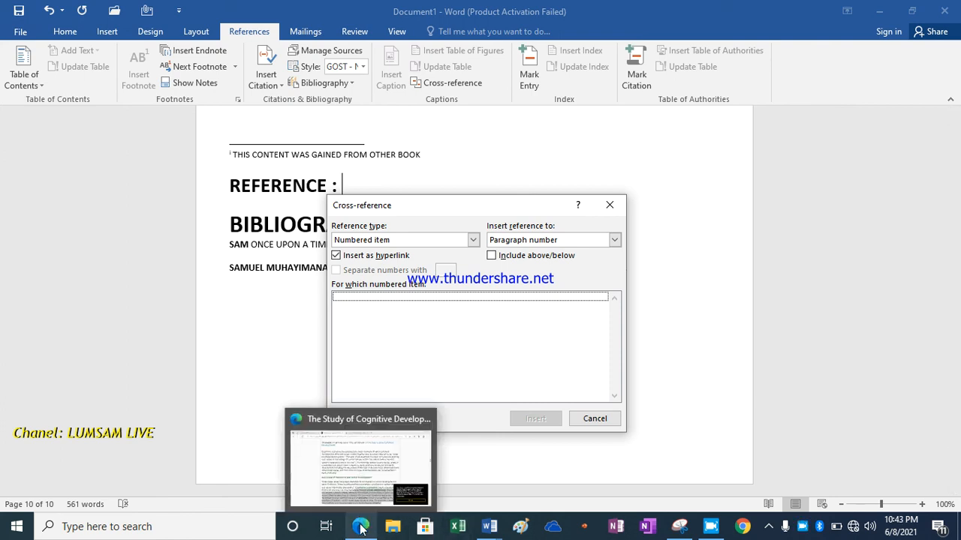
pyautogui.click(356, 472)
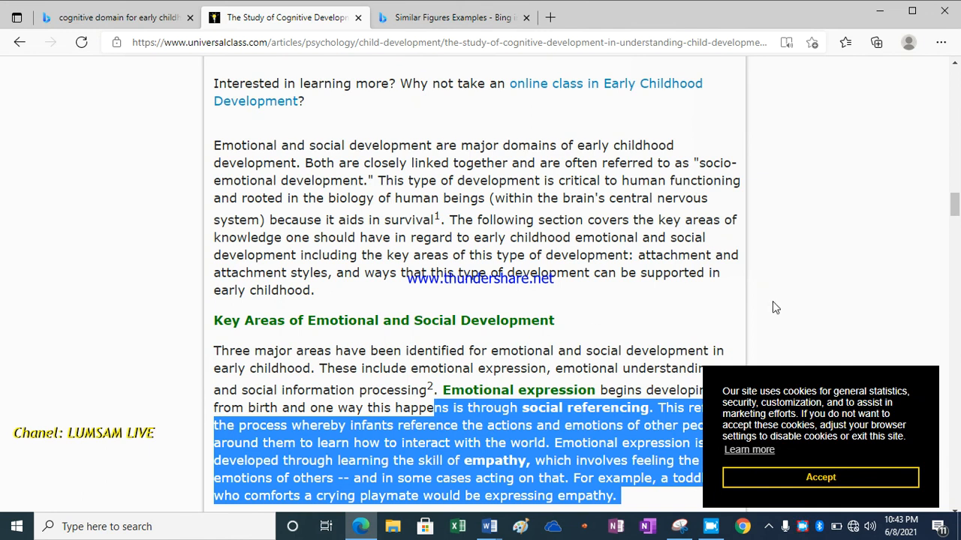
pyautogui.click(722, 299)
pyautogui.click(91, 21)
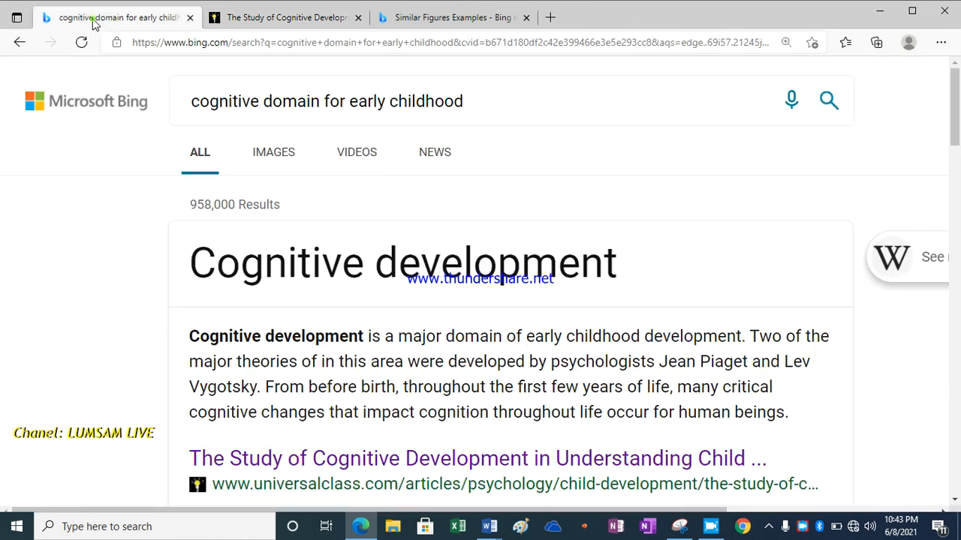
pyautogui.rightClick(568, 460)
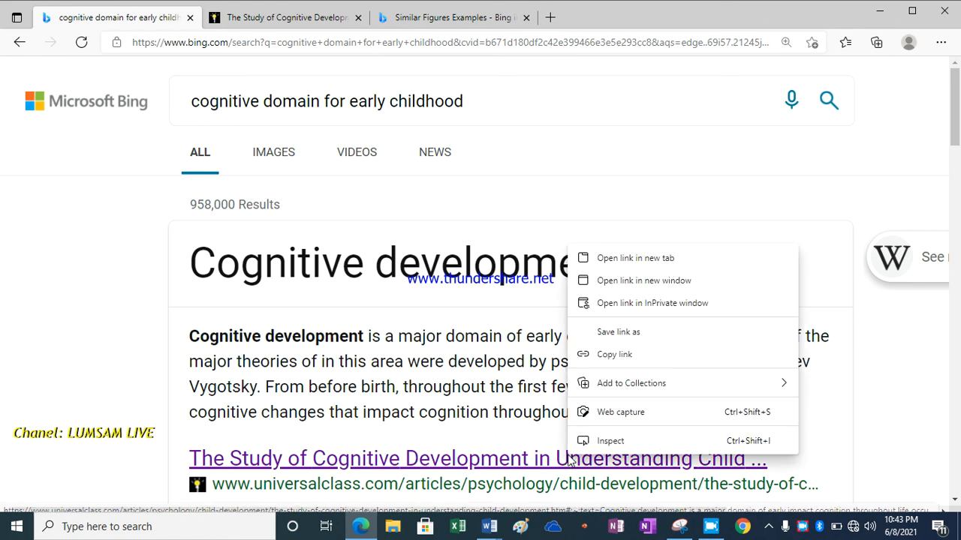
pyautogui.click(615, 354)
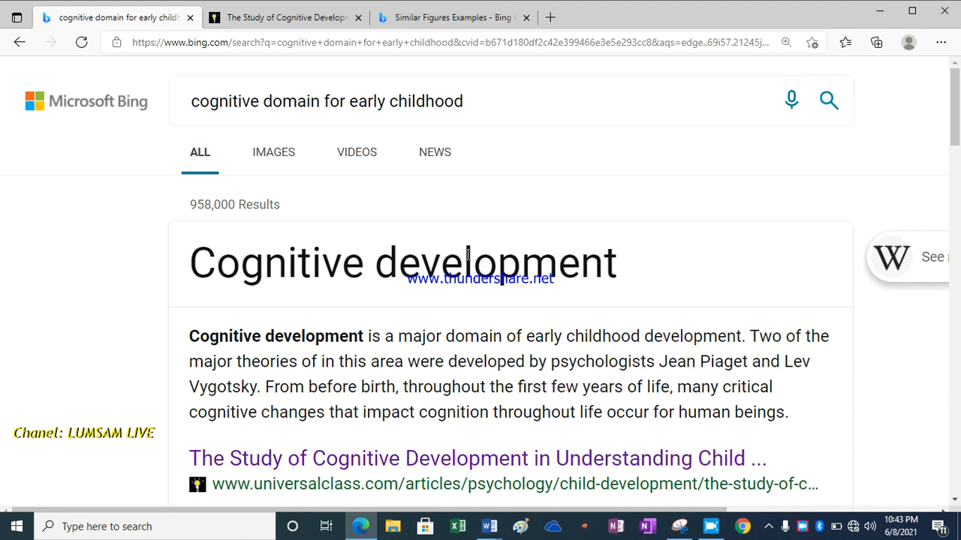
pyautogui.moveTo(486, 525)
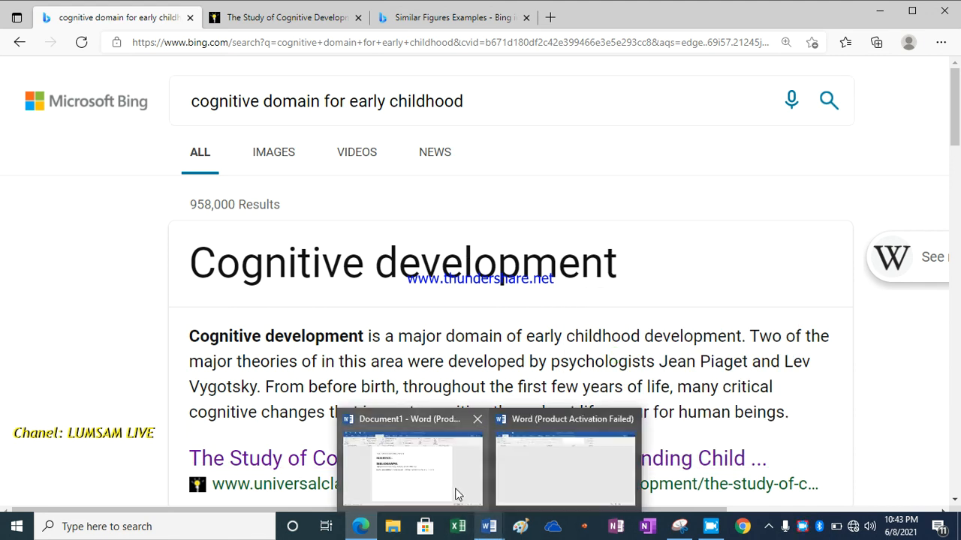
pyautogui.click(454, 488)
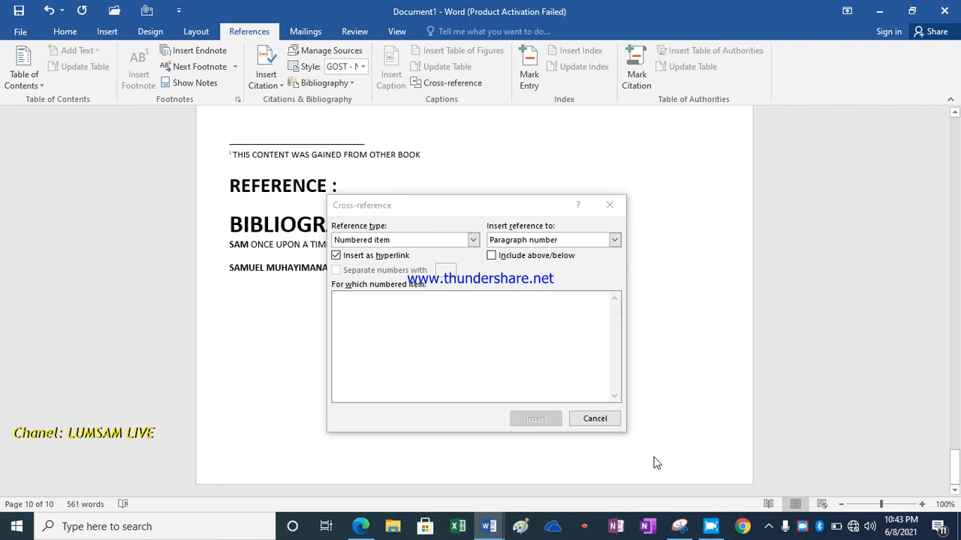
# Step: Write "READ MORE ON MY REFERENCE" after the "REFERENCE :" heading and select that phrase
pyautogui.write(',')
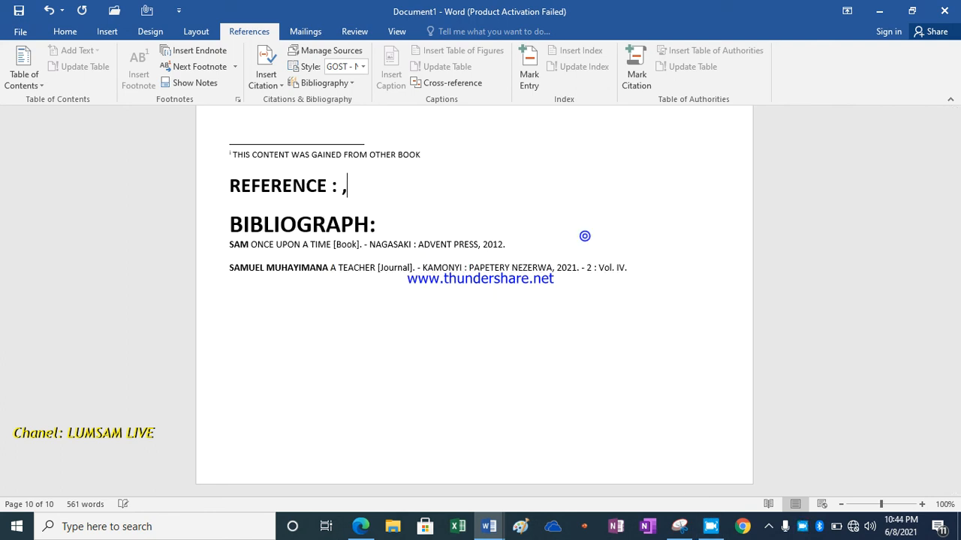
pyautogui.press('BackSpace')
pyautogui.write('READ')
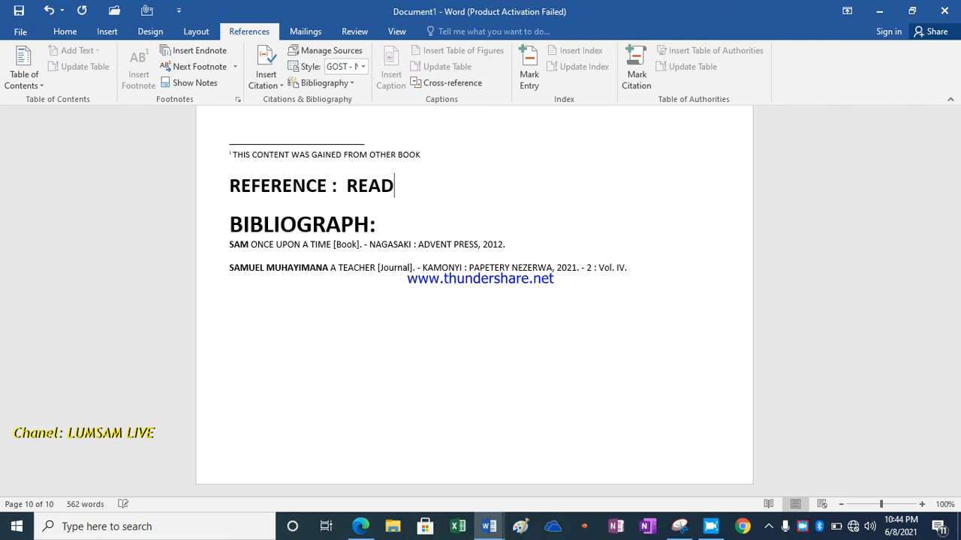
pyautogui.write(' MORE I')
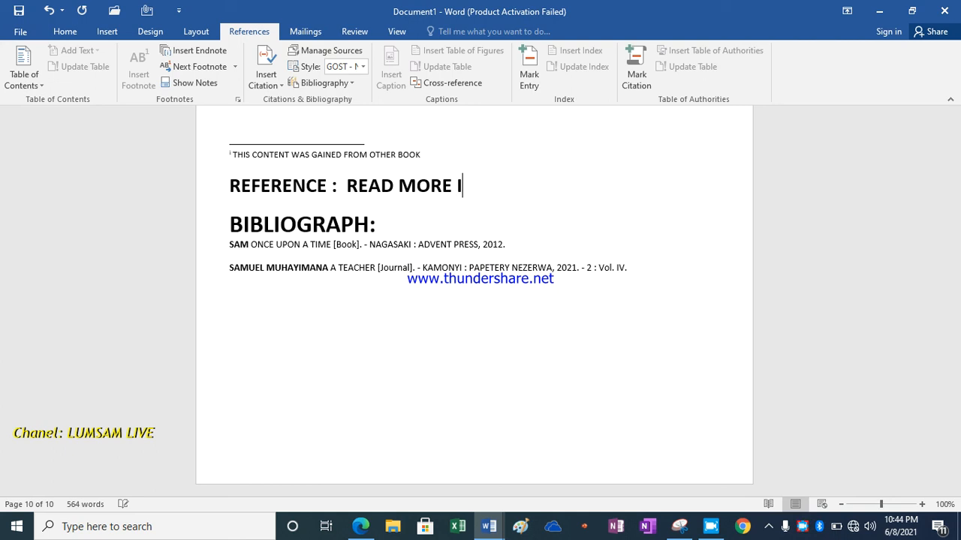
pyautogui.press('BackSpace')
pyautogui.write('O')
pyautogui.press('BackSpace')
pyautogui.write('ON MY ')
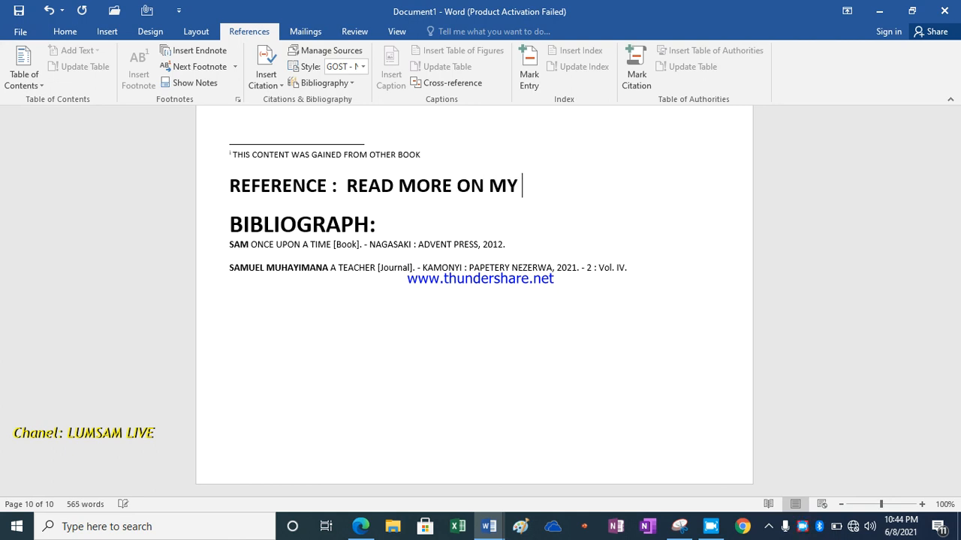
pyautogui.write('REFERENCE')
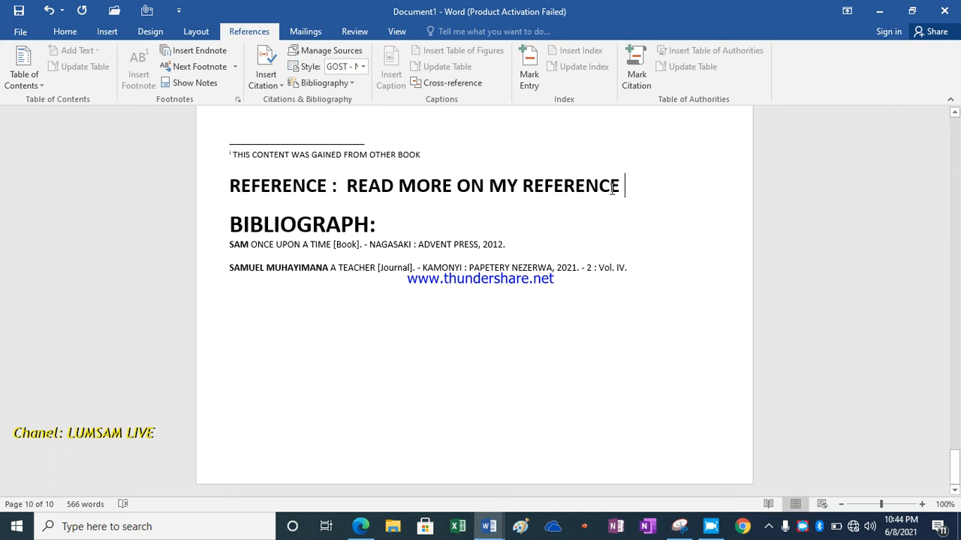
pyautogui.moveTo(624, 185); pyautogui.dragTo(348, 188)
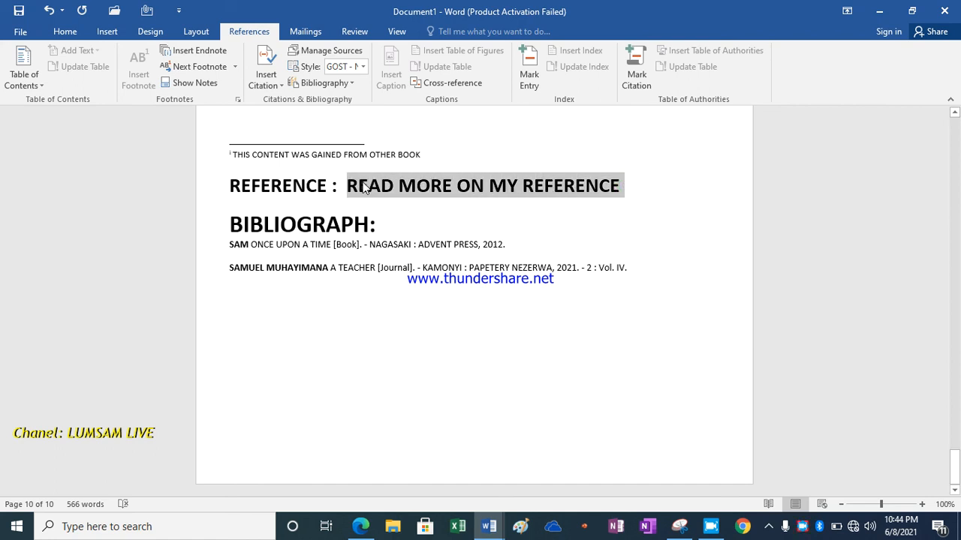
# Step: Link the selected phrase "READ MORE ON MY REFERENCE" to the web address copied from the Bing result
pyautogui.click(111, 33)
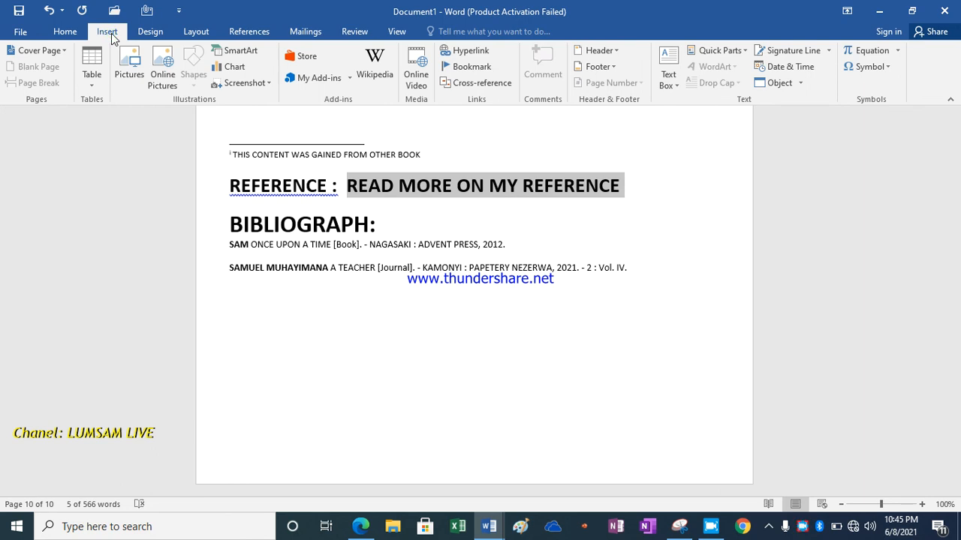
pyautogui.click(471, 53)
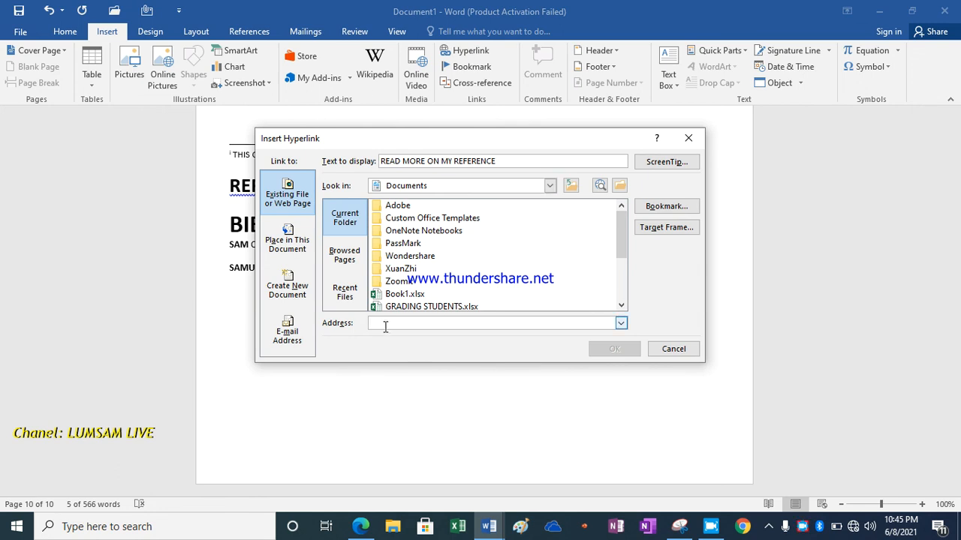
pyautogui.hotkey('ctrl', 'v')
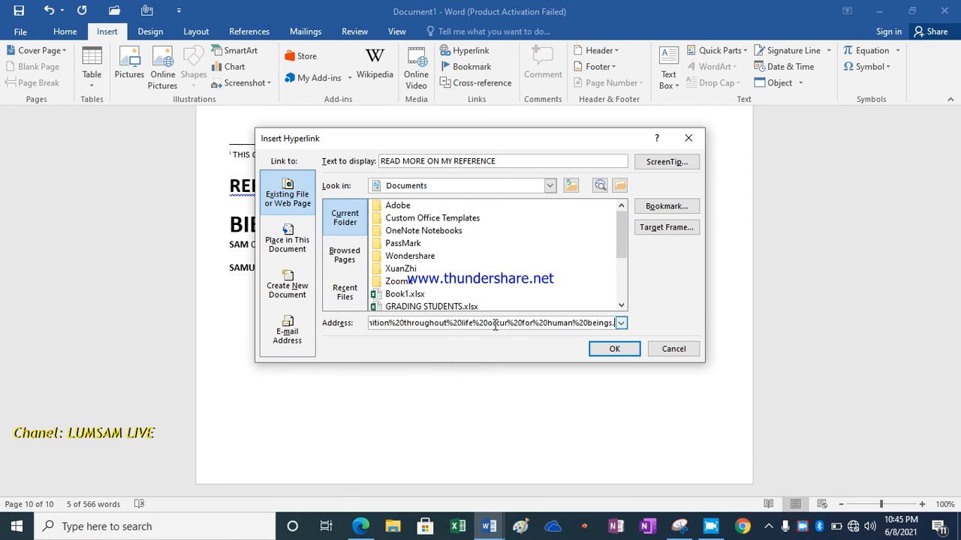
pyautogui.click(610, 353)
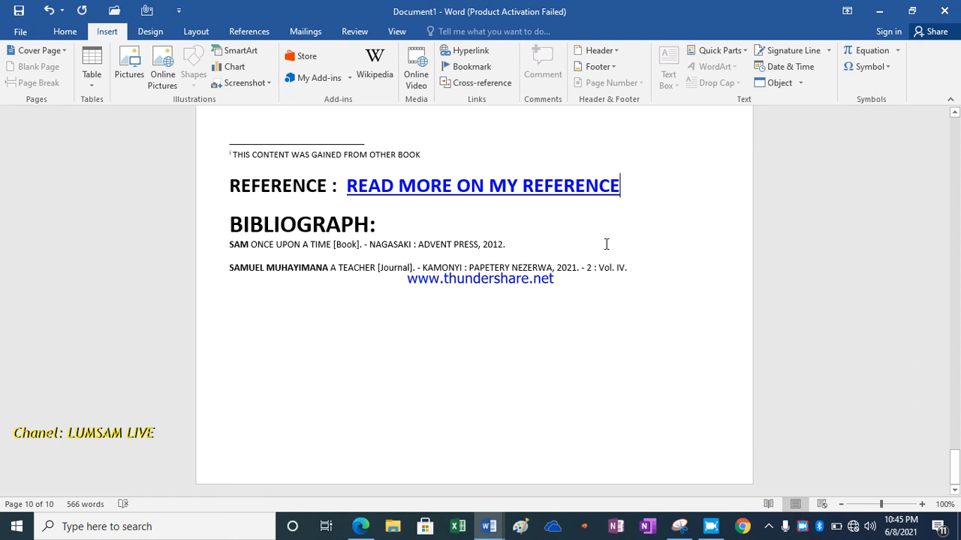
pyautogui.moveTo(572, 186)
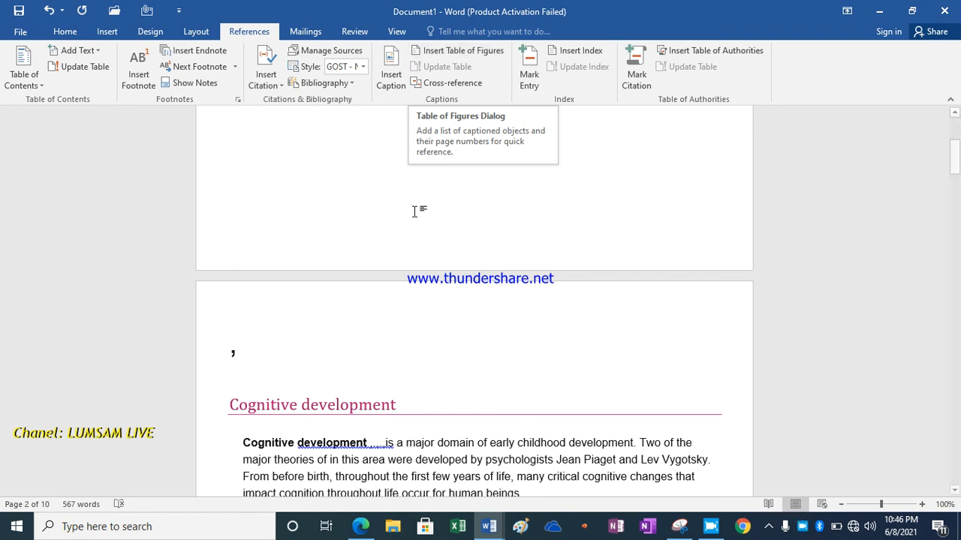
# Step: Insert a comma after "cha" in the word "changes" in the paragraph under the Cognitive development heading
pyautogui.moveTo(956, 147); pyautogui.dragTo(955, 160)
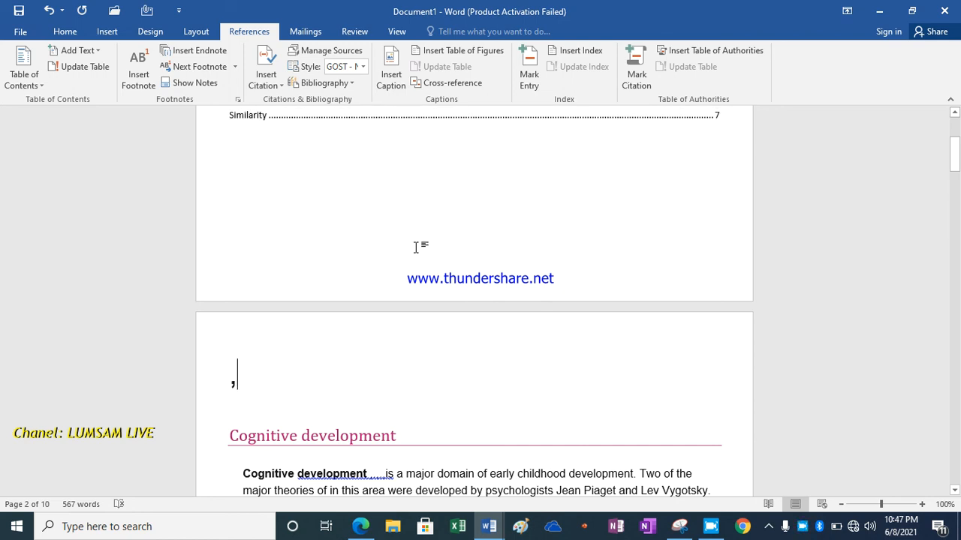
pyautogui.moveTo(956, 157); pyautogui.dragTo(957, 179)
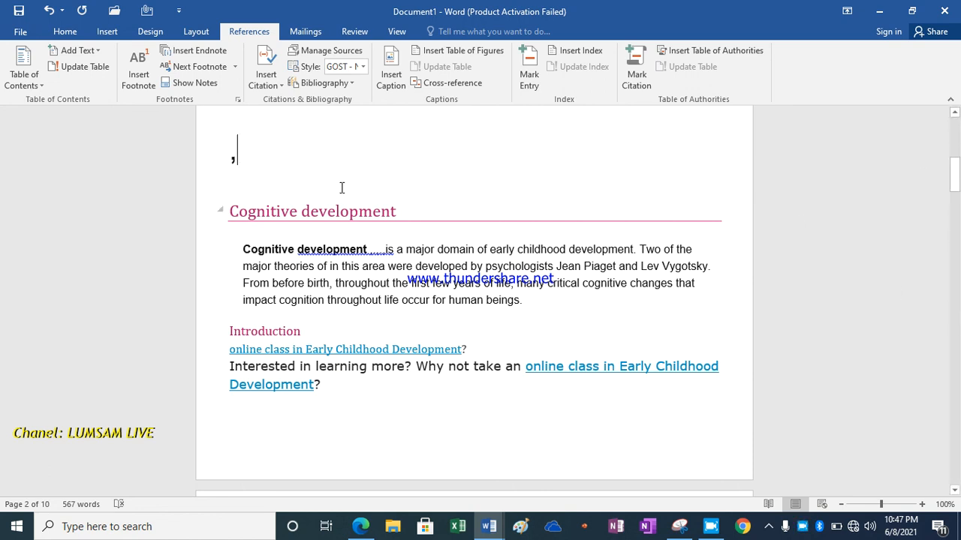
pyautogui.click(649, 283)
pyautogui.moveTo(955, 172); pyautogui.dragTo(956, 175)
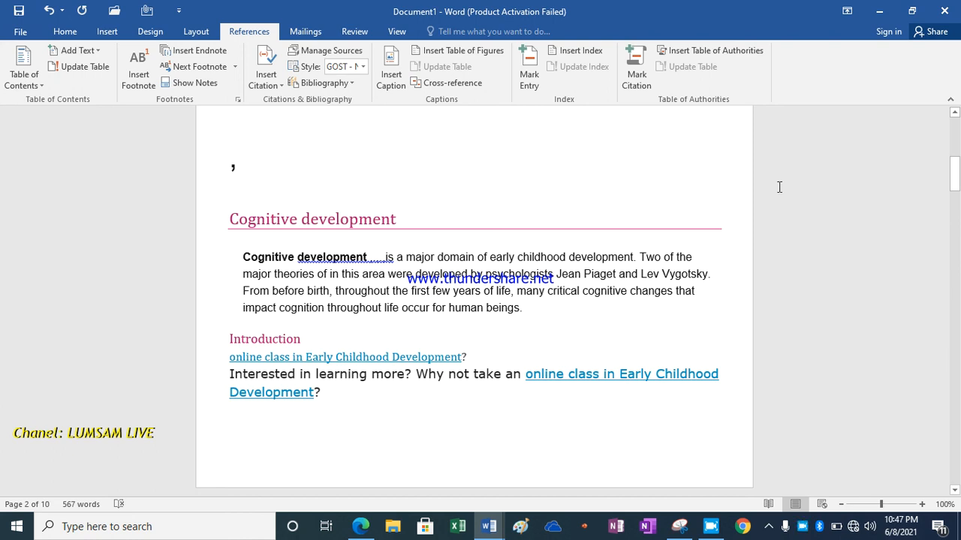
pyautogui.moveTo(956, 172); pyautogui.dragTo(956, 183)
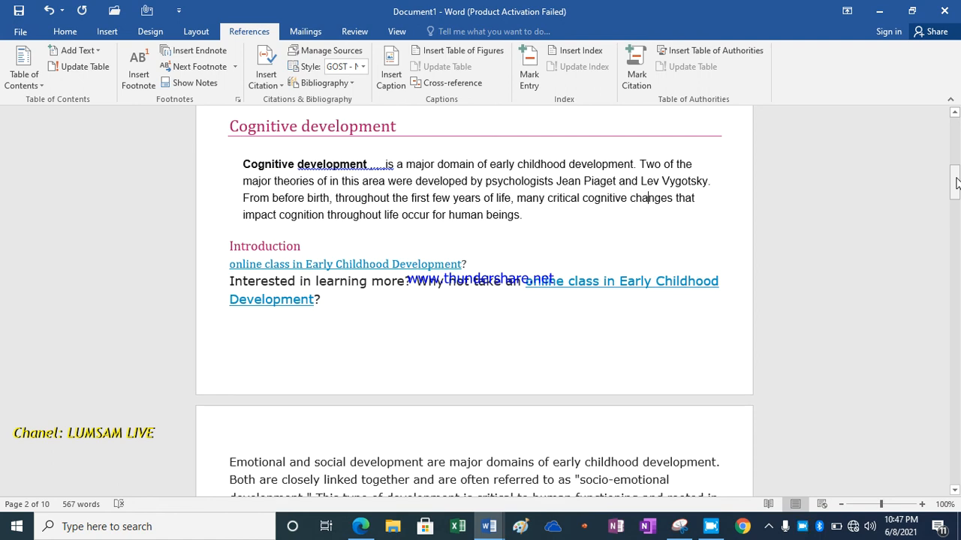
pyautogui.write(',')
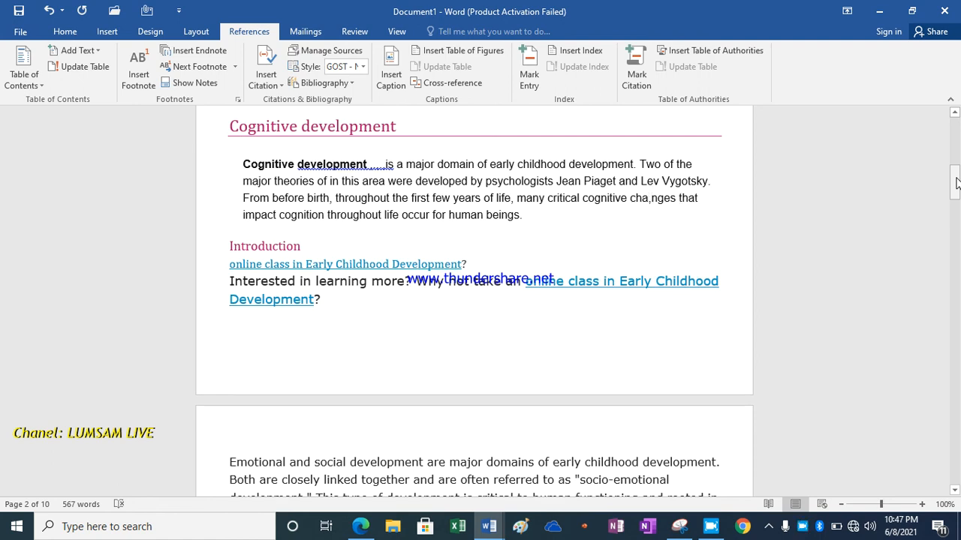